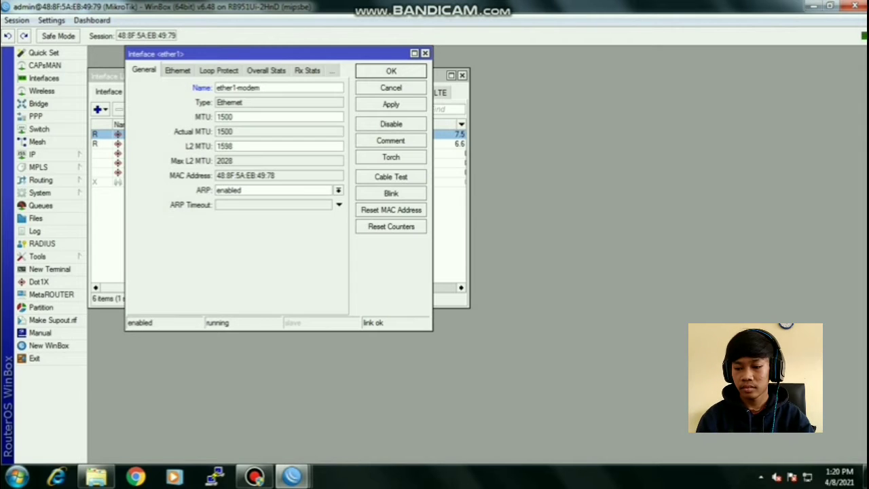
- Confirm ether1-modem, then rename ether2 to ether2-lan and ether3 to ether3-wlan
{"action": "key", "text": "Return"}
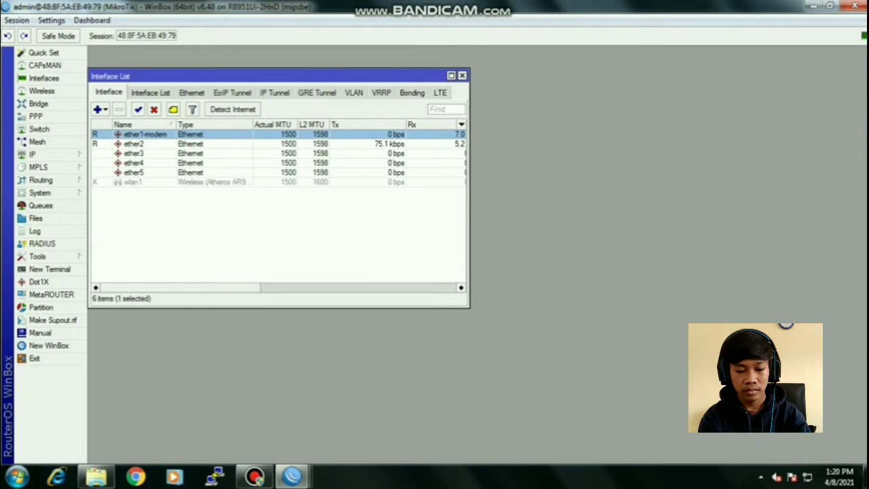
{"action": "double_click", "coordinate": [134, 144]}
{"action": "key", "text": "Right"}
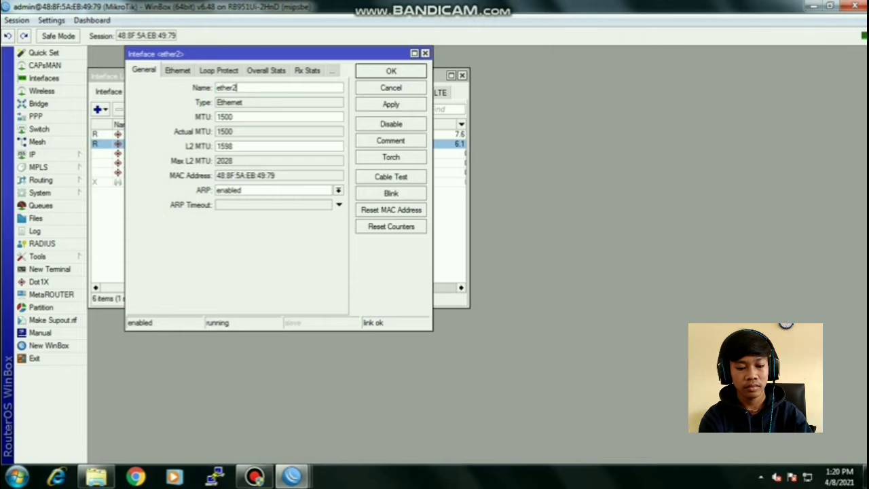
{"action": "type", "text": "-lan"}
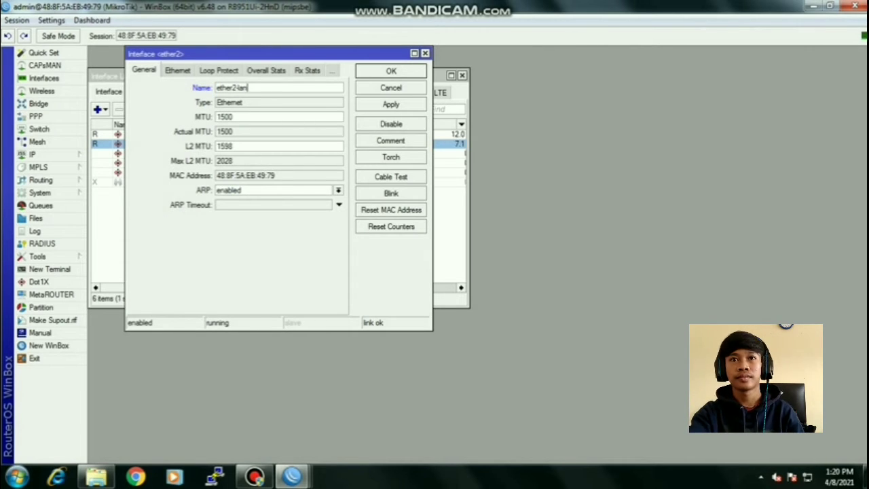
{"action": "key", "text": "Return"}
{"action": "double_click", "coordinate": [134, 154]}
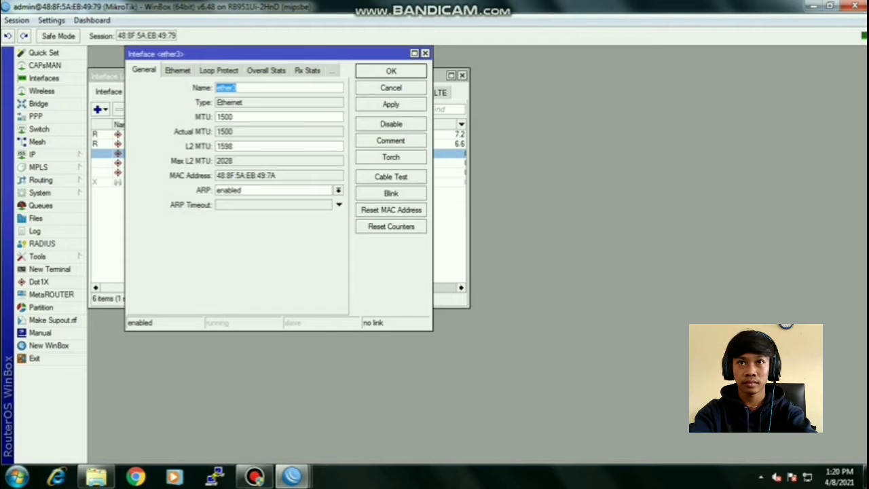
{"action": "key", "text": "Right"}
{"action": "type", "text": "-wlan"}
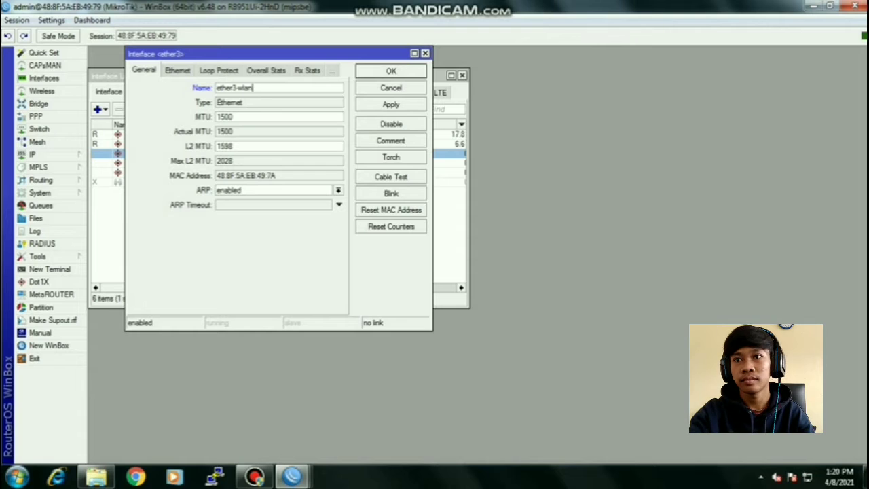
{"action": "key", "text": "Return"}
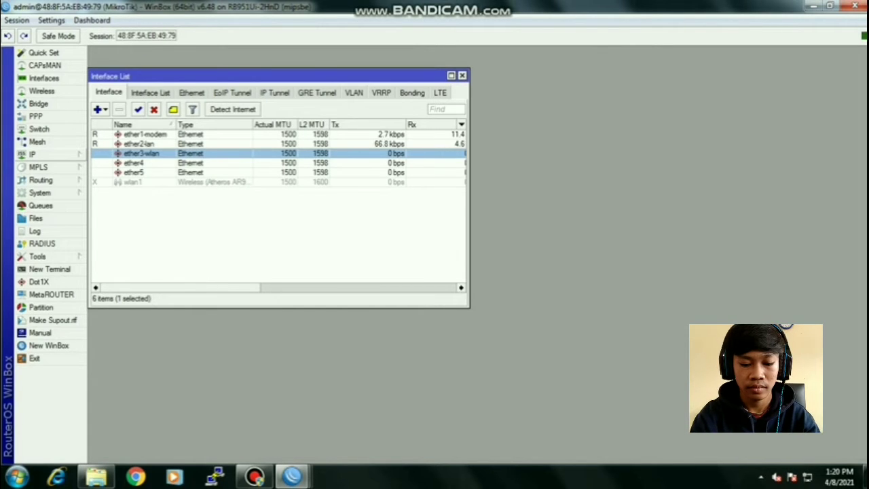
{"action": "left_click", "coordinate": [37, 154]}
- Create a DHCP client on ether1-modem, enable the entry, and close the DHCP Client list
{"action": "left_click", "coordinate": [114, 200]}
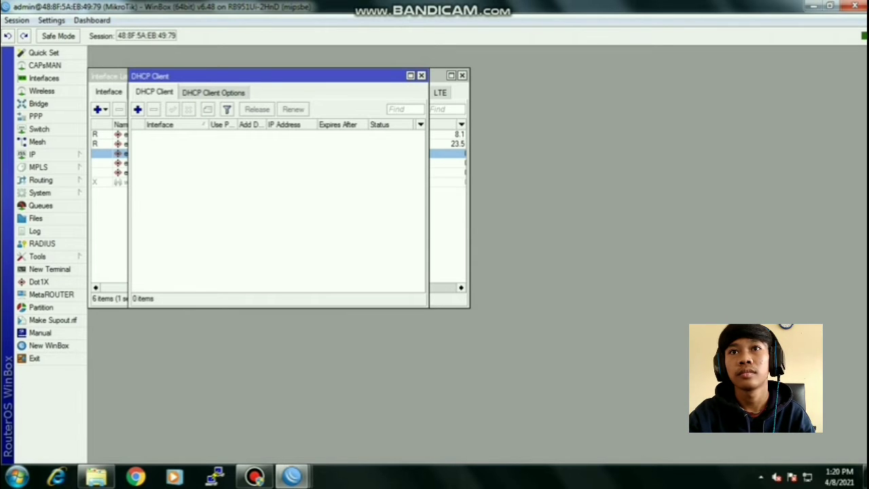
{"action": "left_click", "coordinate": [137, 109]}
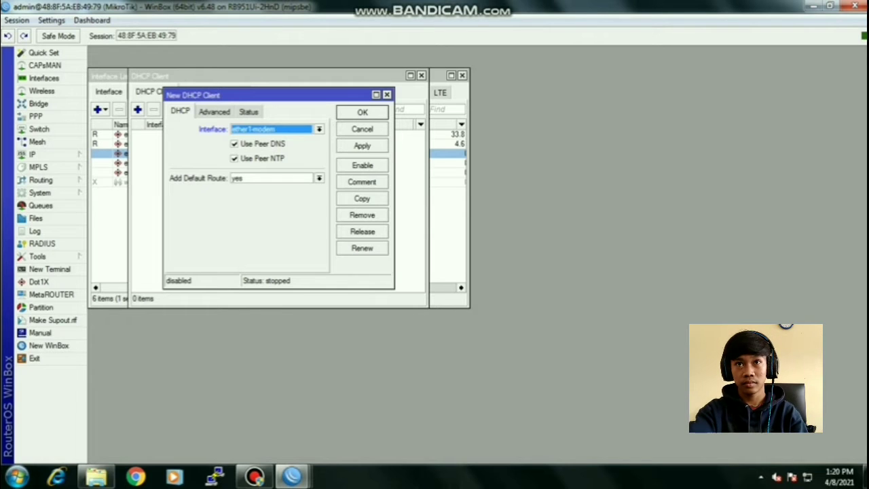
{"action": "left_click", "coordinate": [361, 145]}
{"action": "left_click", "coordinate": [362, 112]}
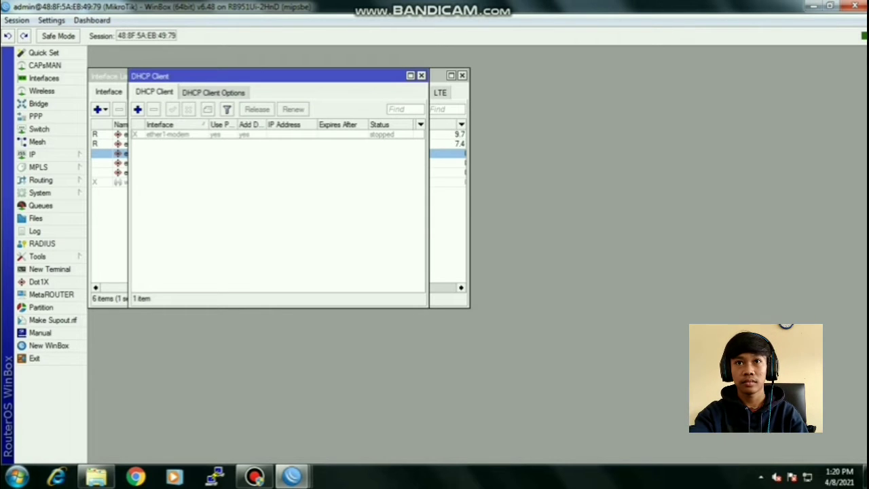
{"action": "left_click", "coordinate": [168, 134]}
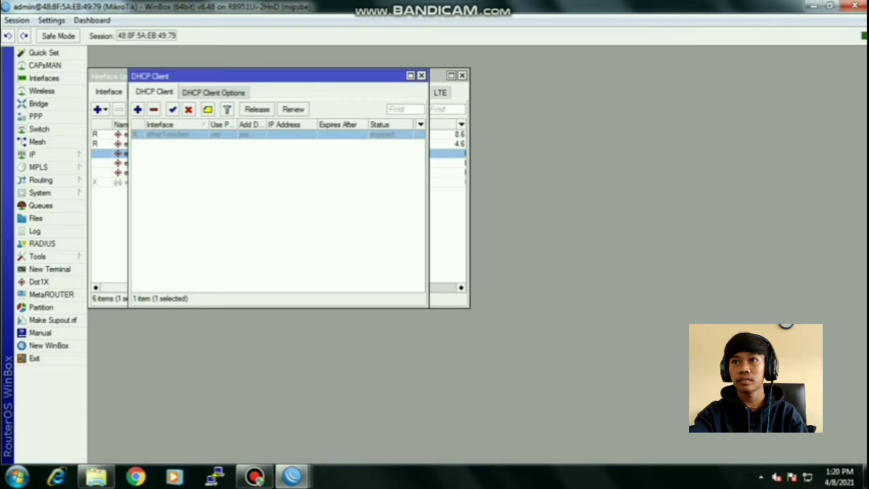
{"action": "left_click", "coordinate": [173, 109]}
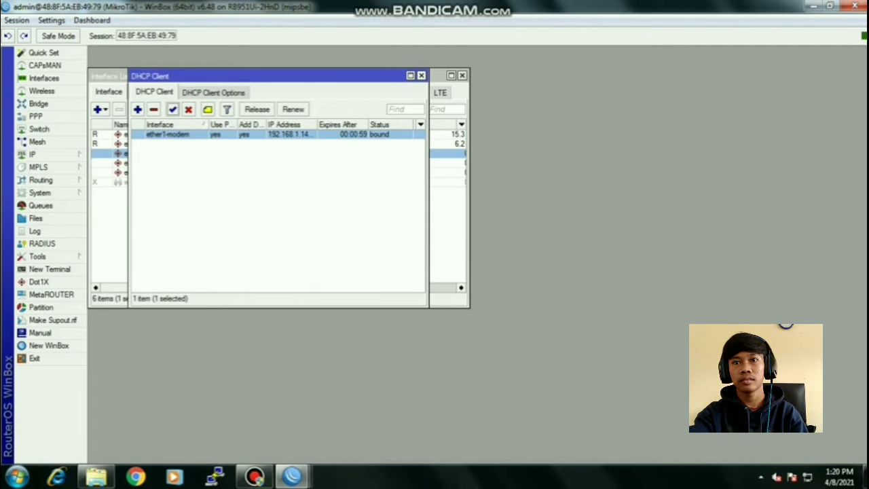
{"action": "left_click", "coordinate": [421, 75]}
{"action": "left_click", "coordinate": [34, 154]}
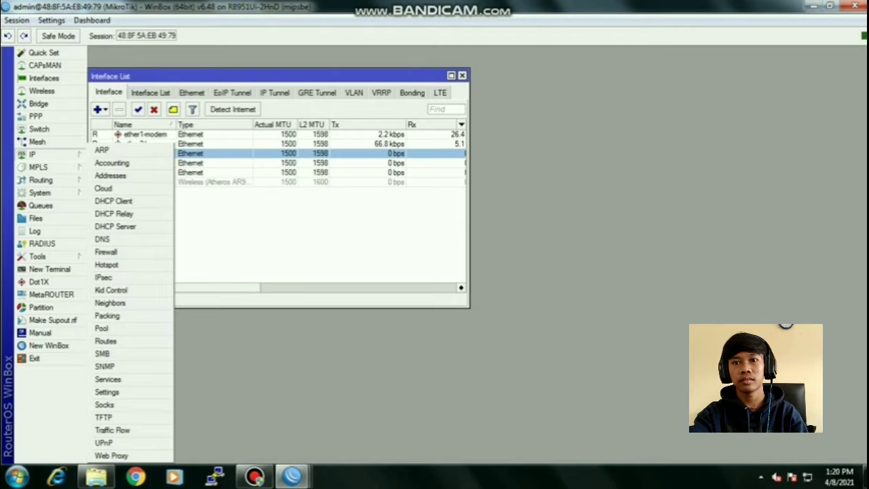
- Enter DNS servers 8.8.8.8 and 8.8.4.4, allow remote requests, and apply
{"action": "left_click", "coordinate": [102, 239]}
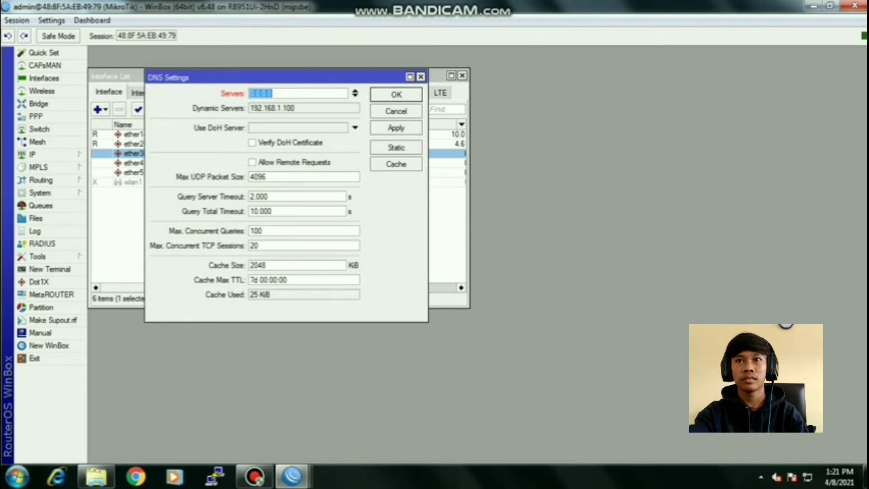
{"action": "type", "text": "8.8.8.8"}
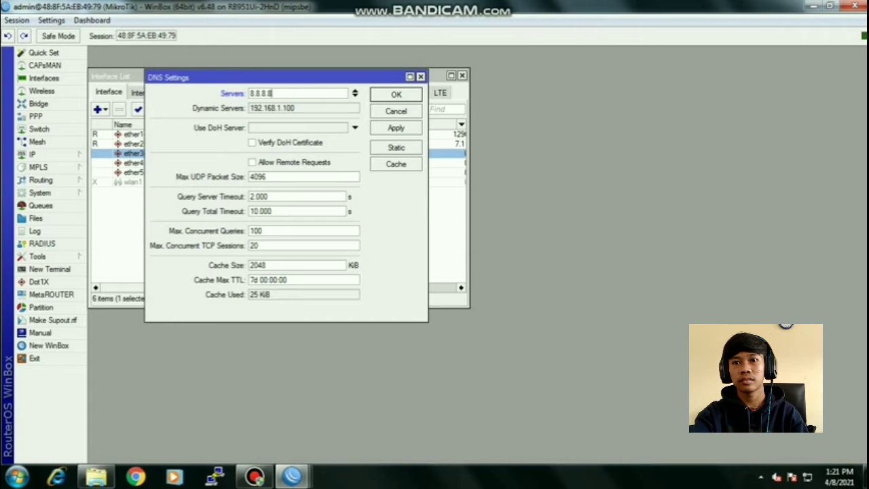
{"action": "left_click", "coordinate": [355, 96]}
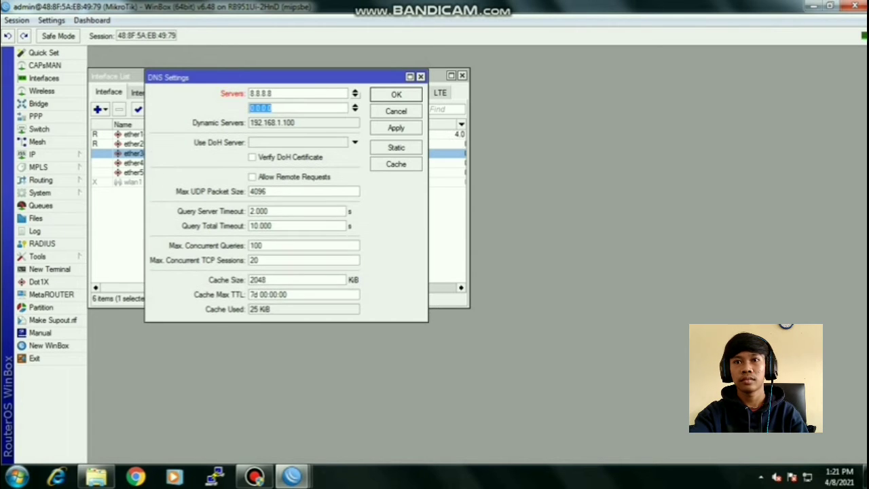
{"action": "type", "text": "8.8.4.4"}
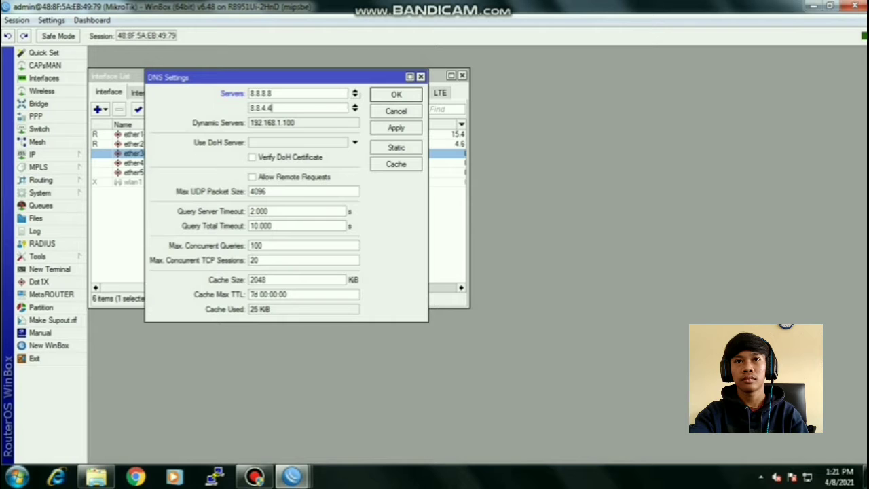
{"action": "left_click", "coordinate": [252, 176]}
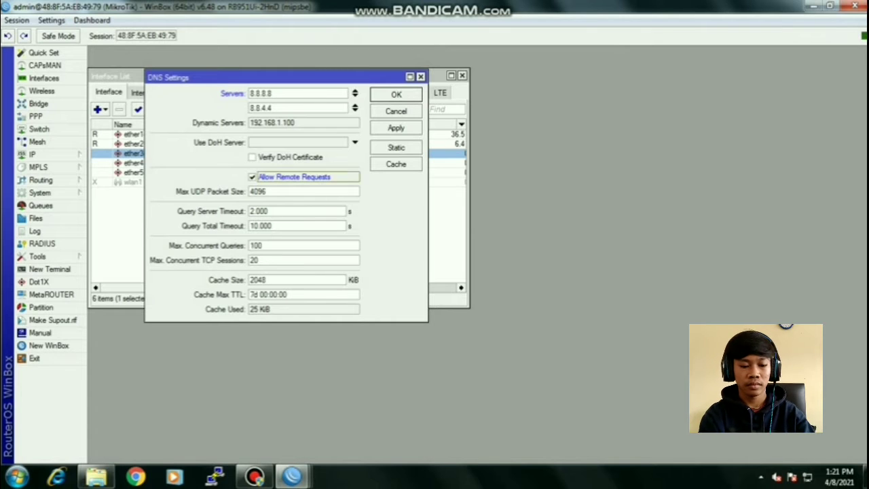
{"action": "left_click", "coordinate": [396, 127]}
{"action": "left_click", "coordinate": [396, 94]}
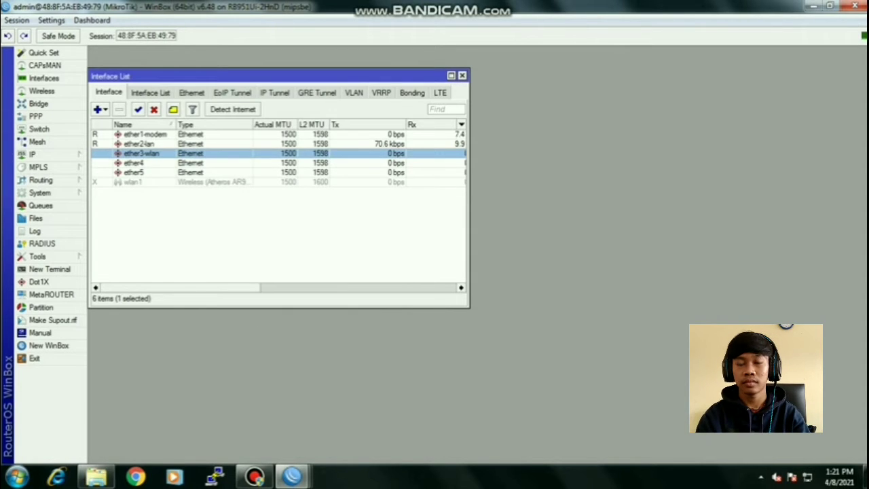
- Enable the SNTP client in System settings
{"action": "left_click", "coordinate": [40, 193]}
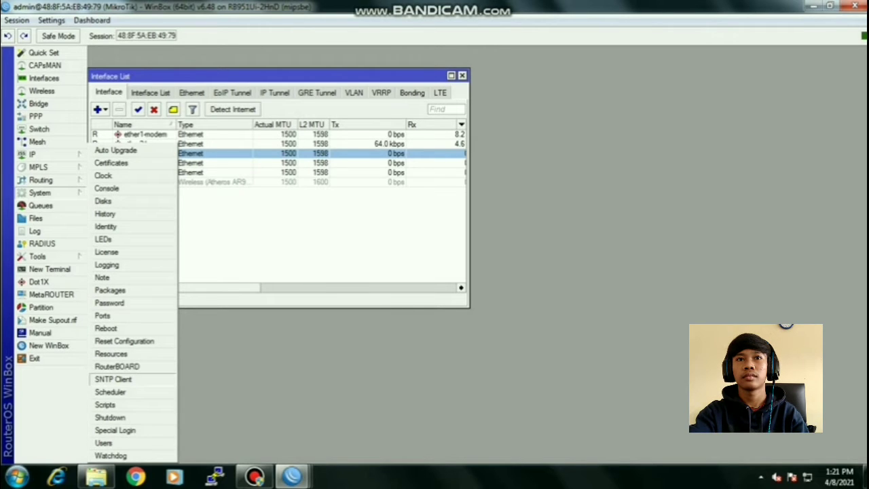
{"action": "left_click", "coordinate": [112, 379]}
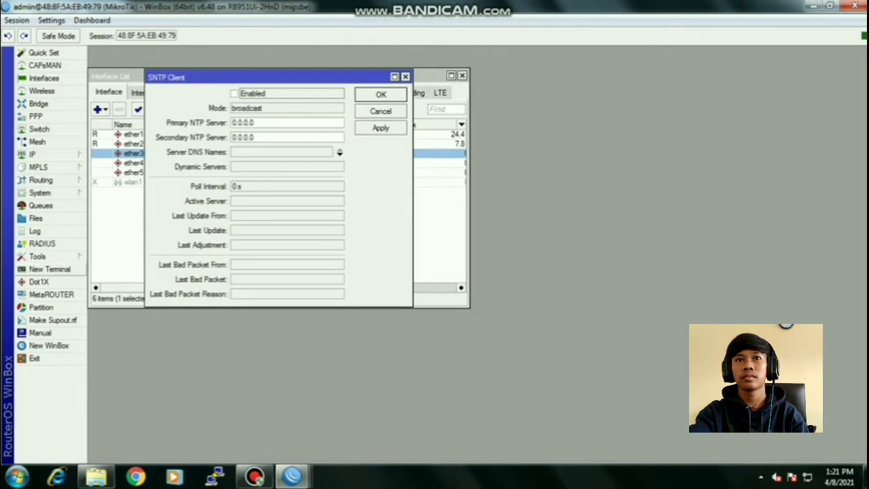
{"action": "left_click", "coordinate": [235, 93]}
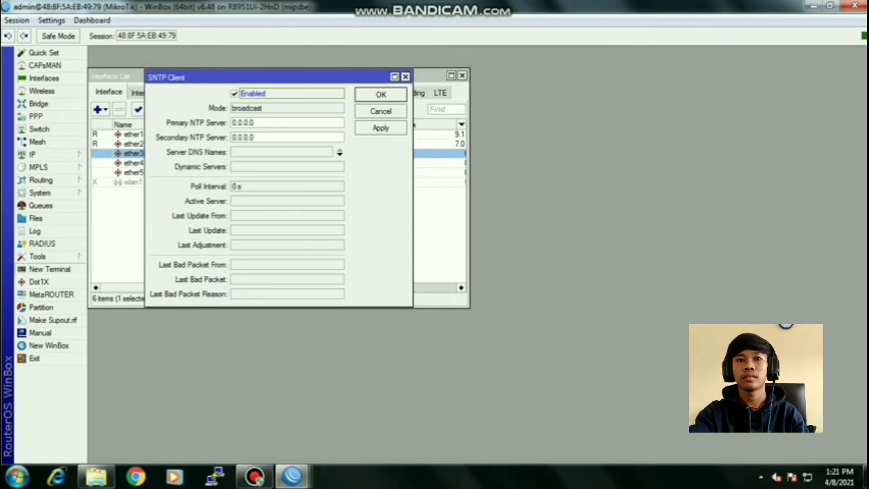
- Ping id.pool.ntp.org in a terminal and copy its resolved address 162.159.200.1
{"action": "left_click", "coordinate": [50, 270]}
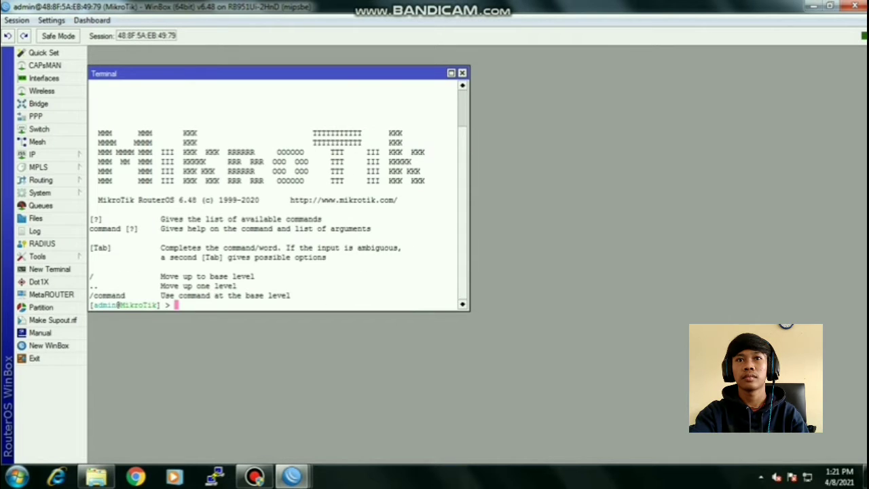
{"action": "type", "text": "ping "}
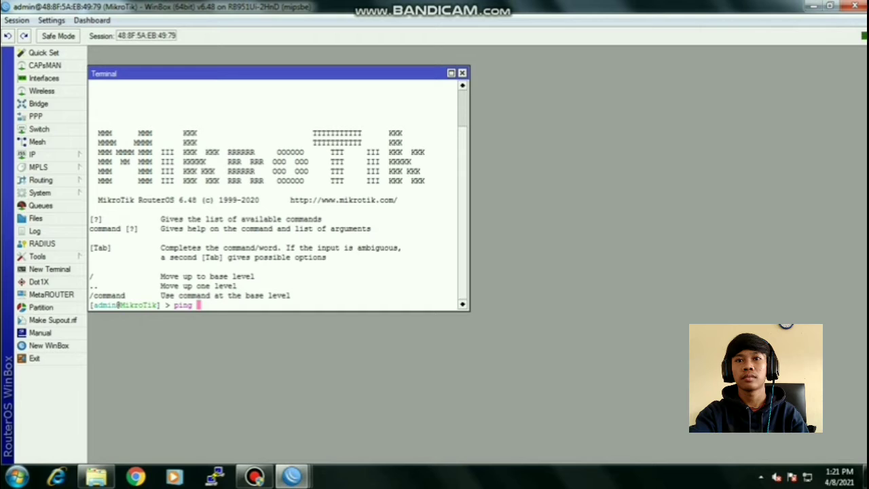
{"action": "type", "text": "id.pool.n"}
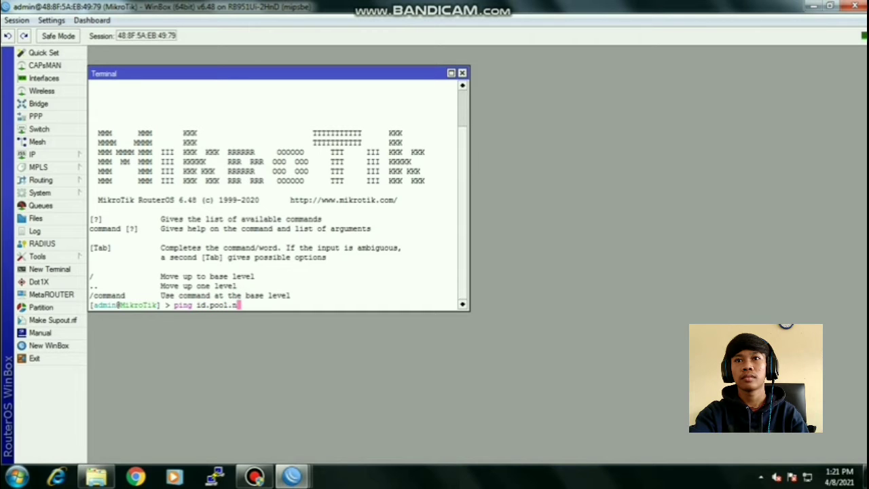
{"action": "type", "text": "tp.org"}
{"action": "key", "text": "Return"}
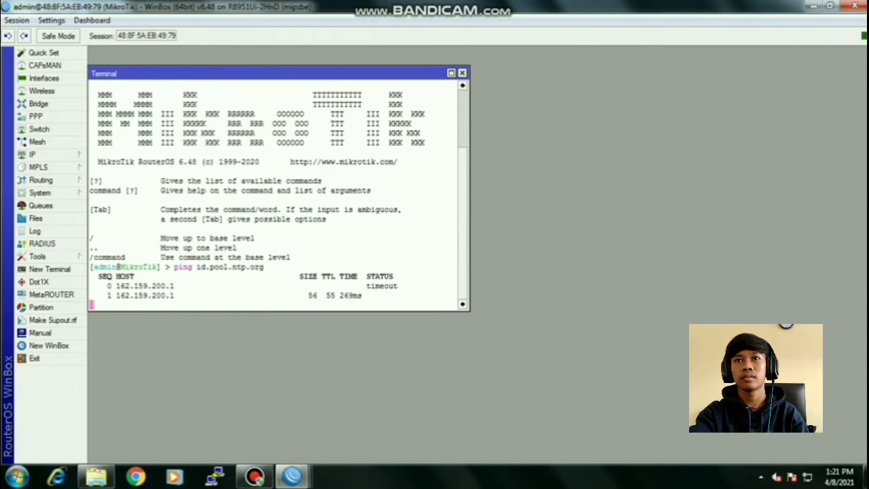
{"action": "key", "text": "ctrl+c"}
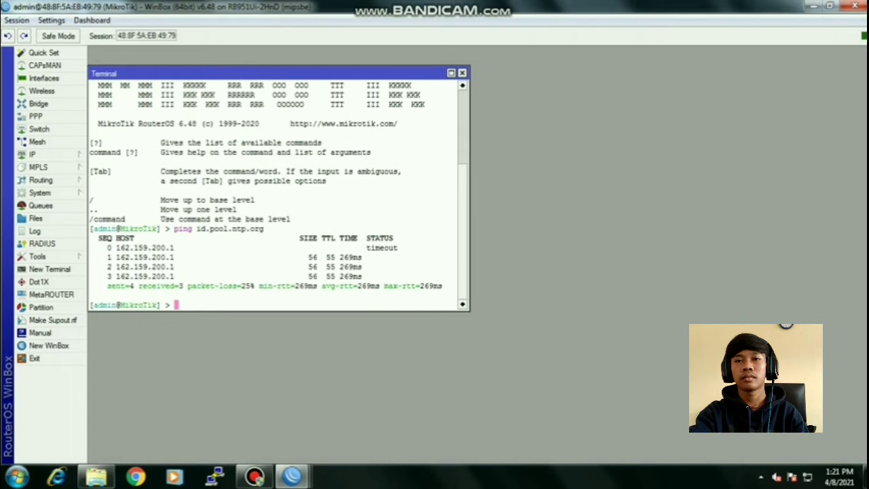
{"action": "left_click_drag", "start_coordinate": [116, 247], "coordinate": [173, 247]}
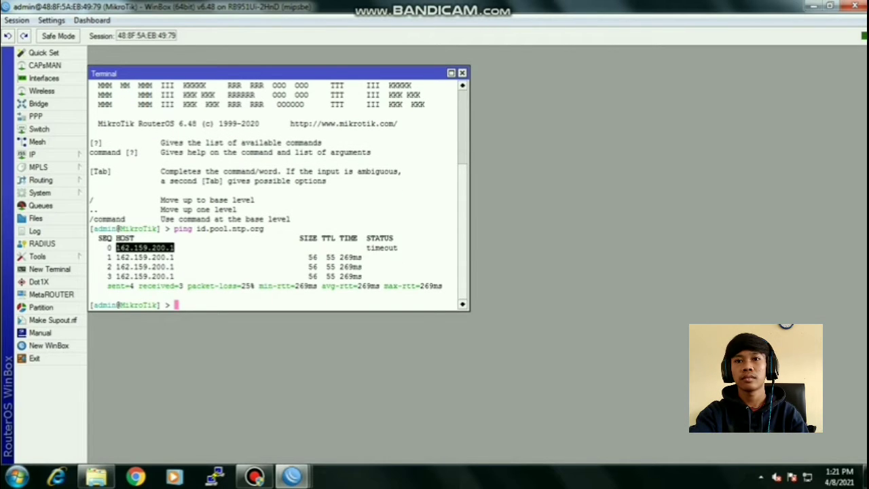
{"action": "right_click", "coordinate": [146, 248]}
{"action": "left_click", "coordinate": [176, 257]}
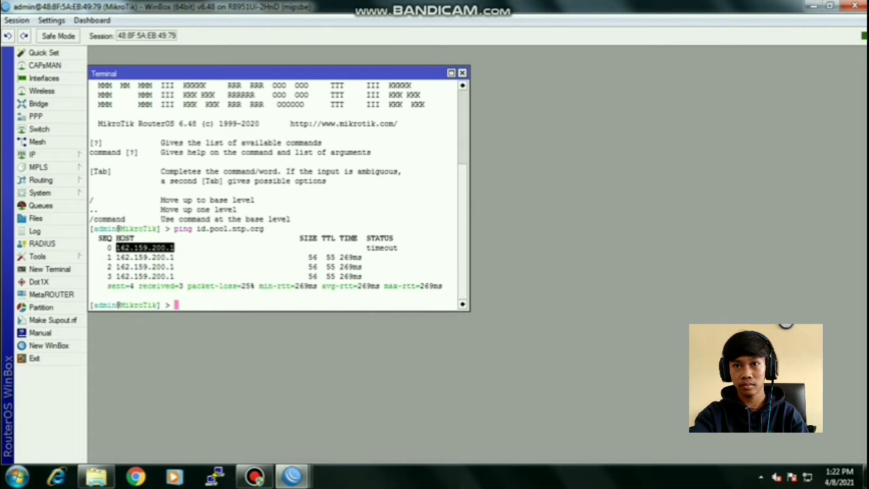
{"action": "left_click", "coordinate": [462, 73]}
{"action": "left_click_drag", "start_coordinate": [256, 123], "coordinate": [231, 123]}
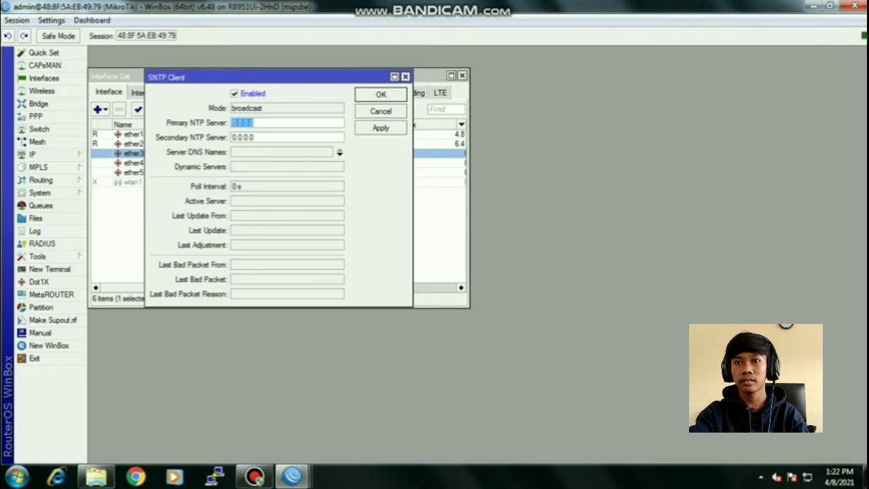
- Set the primary NTP server to 162.159.200.123 and the secondary to 162.159.200.133
{"action": "key", "text": "ctrl+v"}
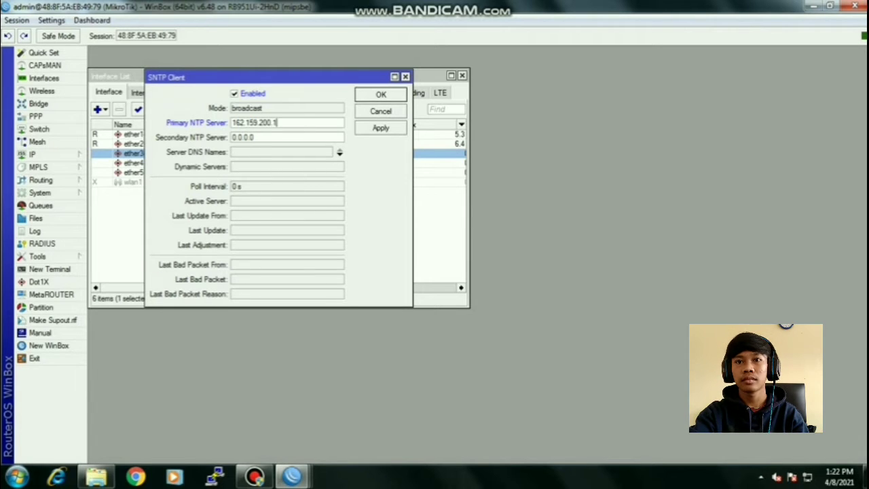
{"action": "key", "text": "Tab"}
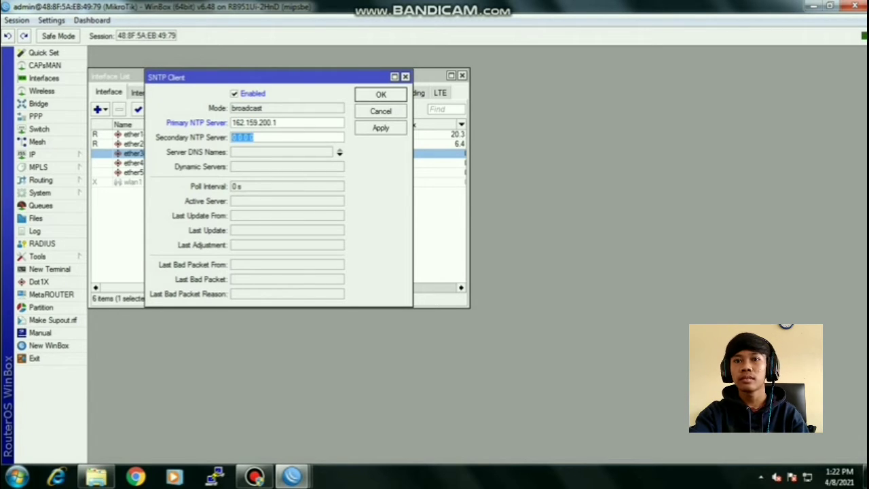
{"action": "key", "text": "ctrl+v"}
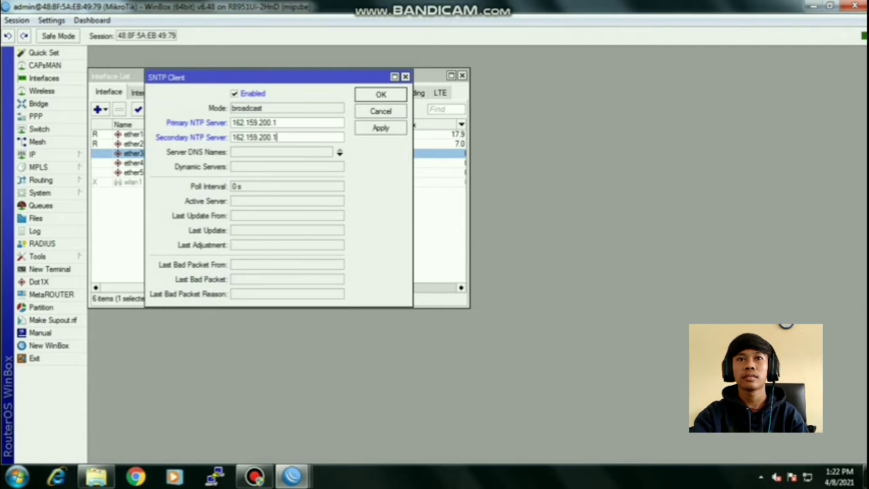
{"action": "left_click", "coordinate": [277, 123]}
{"action": "type", "text": "23"}
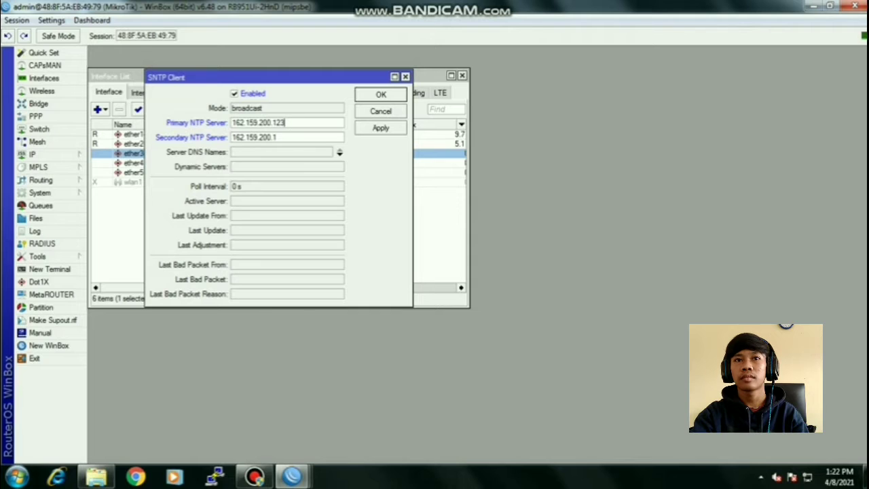
{"action": "left_click", "coordinate": [278, 137]}
{"action": "type", "text": "33"}
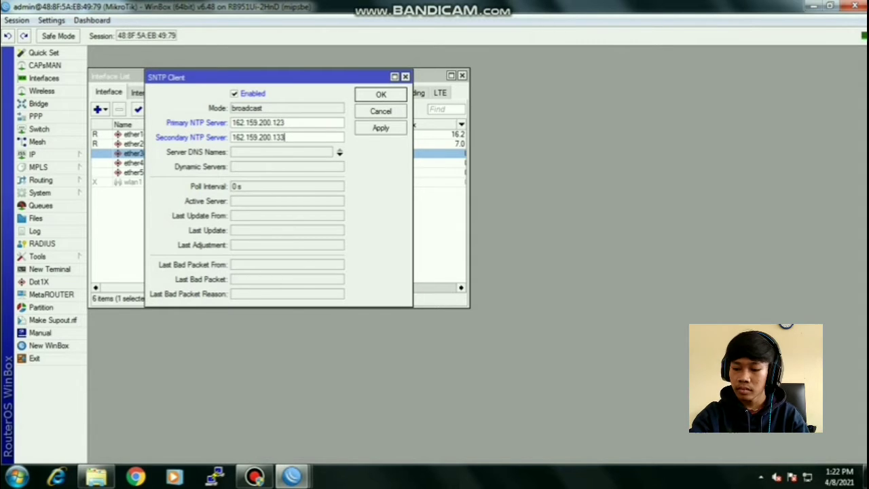
{"action": "left_click", "coordinate": [381, 127]}
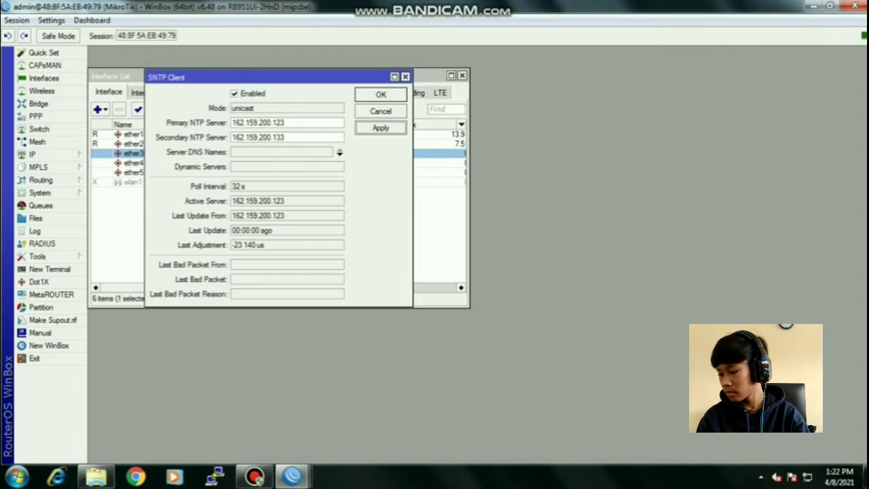
{"action": "left_click", "coordinate": [381, 94]}
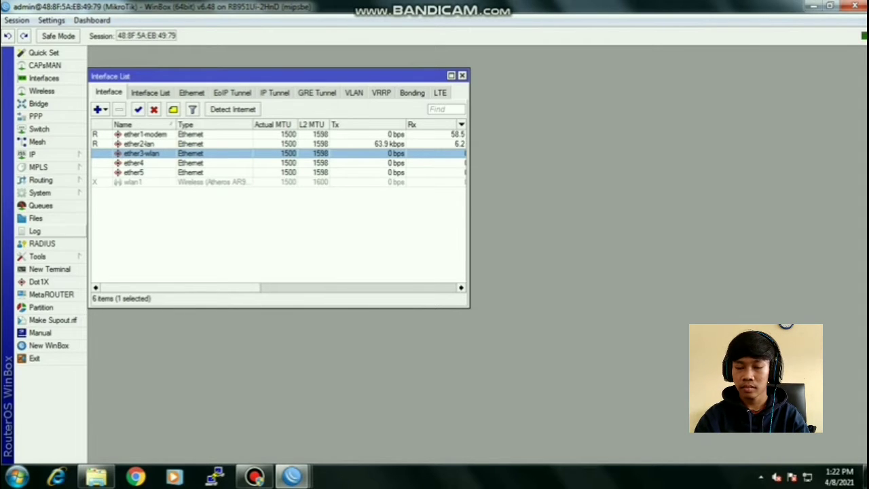
- Apply the Asia/Jakarta clock and time zone settings
{"action": "left_click", "coordinate": [39, 192]}
{"action": "left_click", "coordinate": [109, 175]}
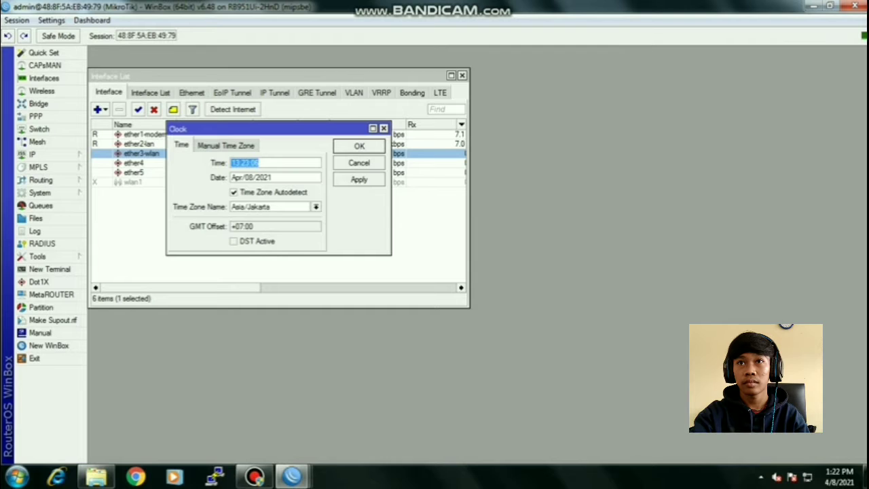
{"action": "left_click", "coordinate": [359, 179]}
{"action": "left_click", "coordinate": [359, 146]}
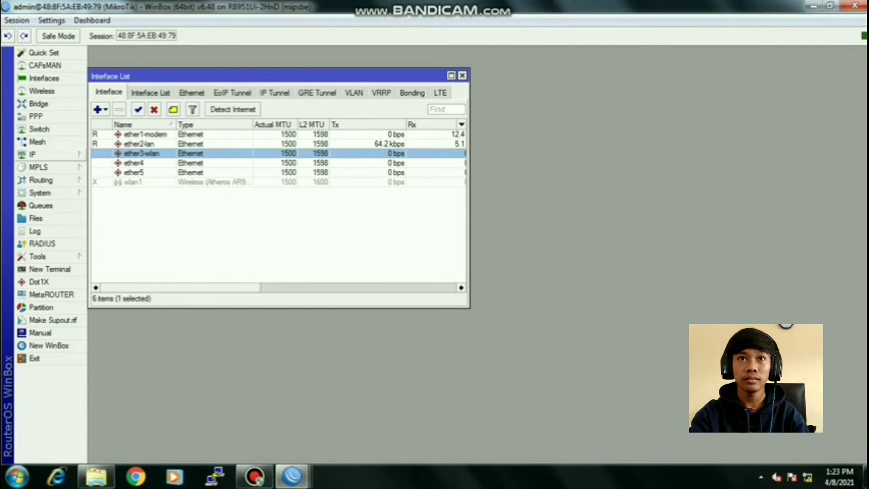
{"action": "left_click", "coordinate": [37, 155]}
- Add a srcnat NAT rule with out-interface ether1-modem and action masquerade
{"action": "left_click", "coordinate": [106, 252]}
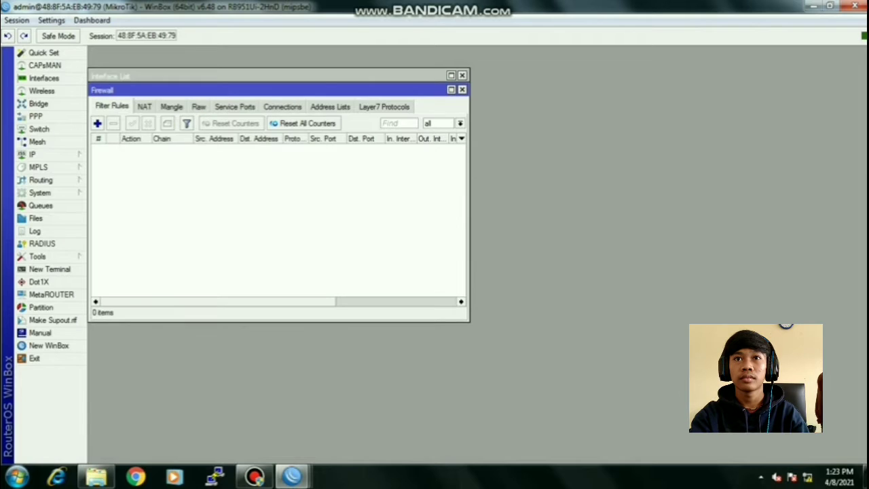
{"action": "left_click", "coordinate": [144, 107]}
{"action": "left_click", "coordinate": [97, 123]}
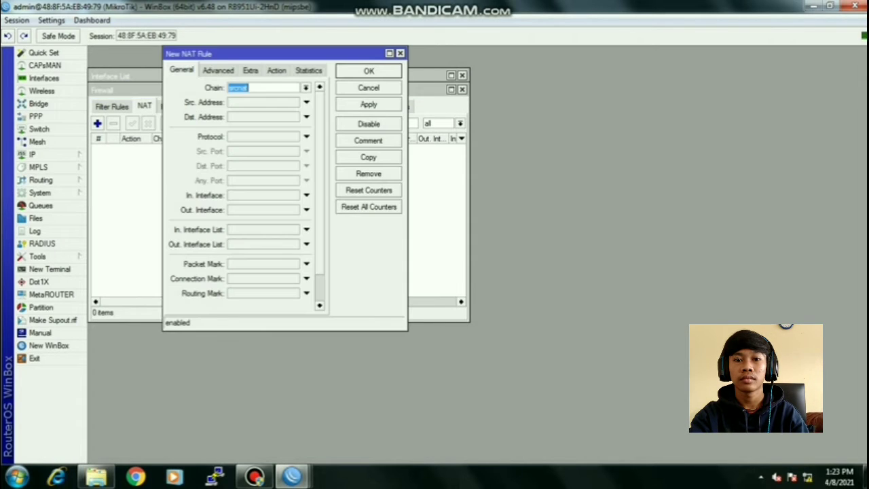
{"action": "left_click", "coordinate": [307, 210]}
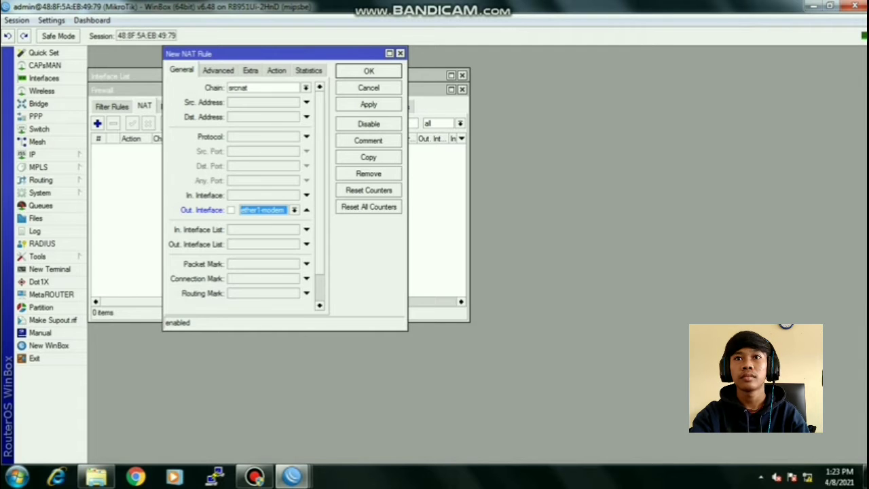
{"action": "left_click", "coordinate": [276, 71]}
{"action": "left_click", "coordinate": [318, 88]}
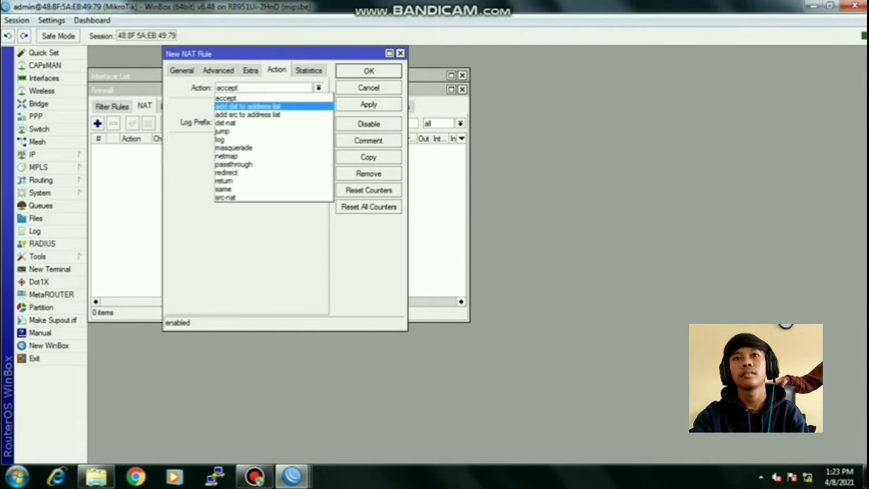
{"action": "left_click", "coordinate": [233, 148]}
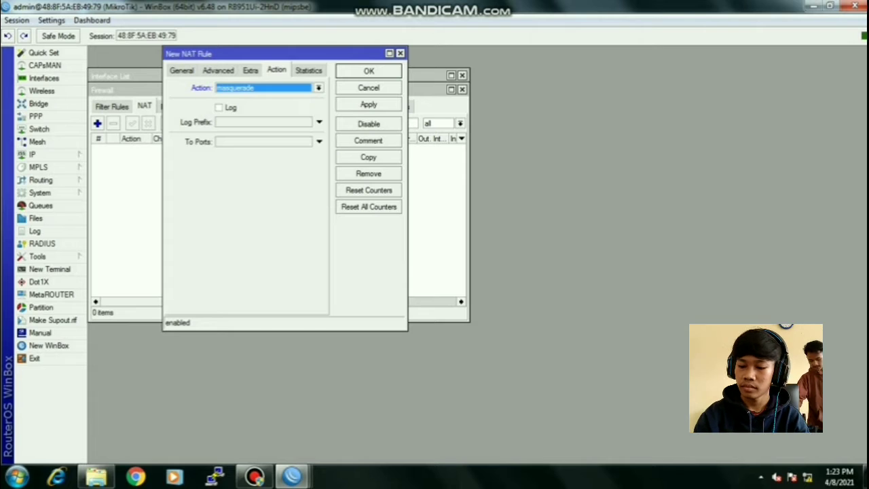
{"action": "left_click", "coordinate": [369, 104]}
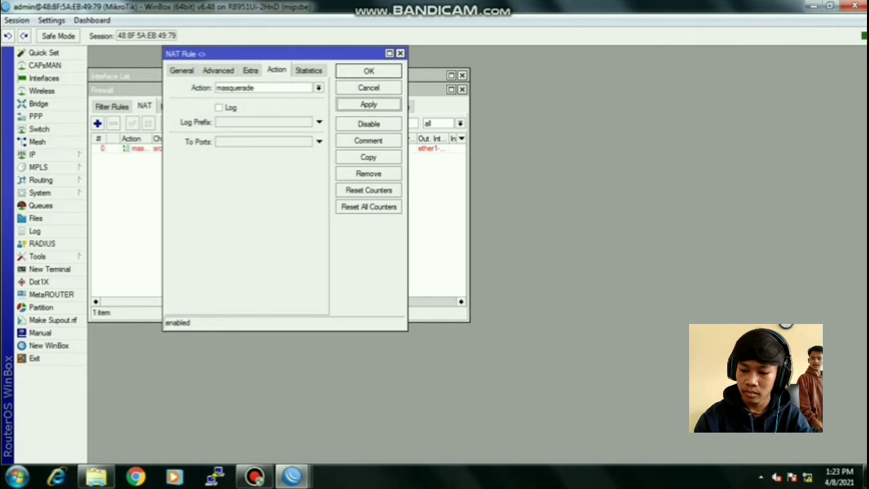
{"action": "left_click", "coordinate": [369, 71]}
{"action": "left_click", "coordinate": [111, 106]}
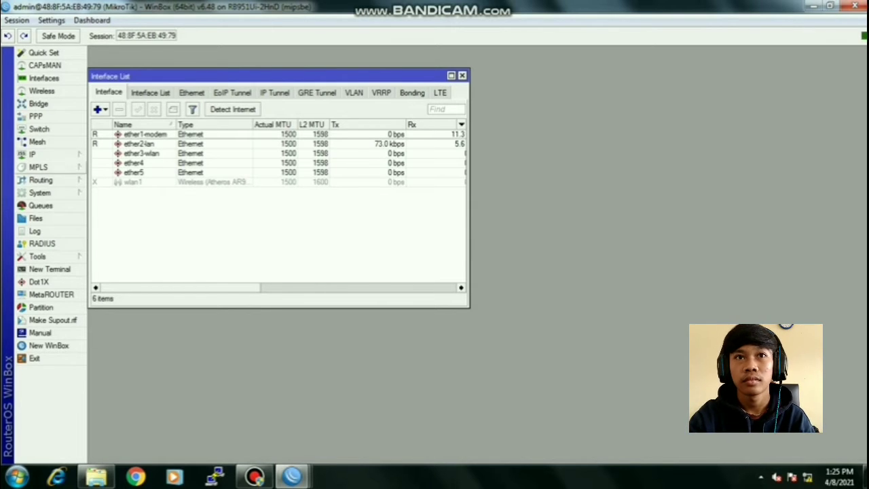
- Enable the web proxy with Cache On Disk and enter the admin's e-mail as cache administrator
{"action": "left_click", "coordinate": [34, 154]}
{"action": "left_click", "coordinate": [110, 456]}
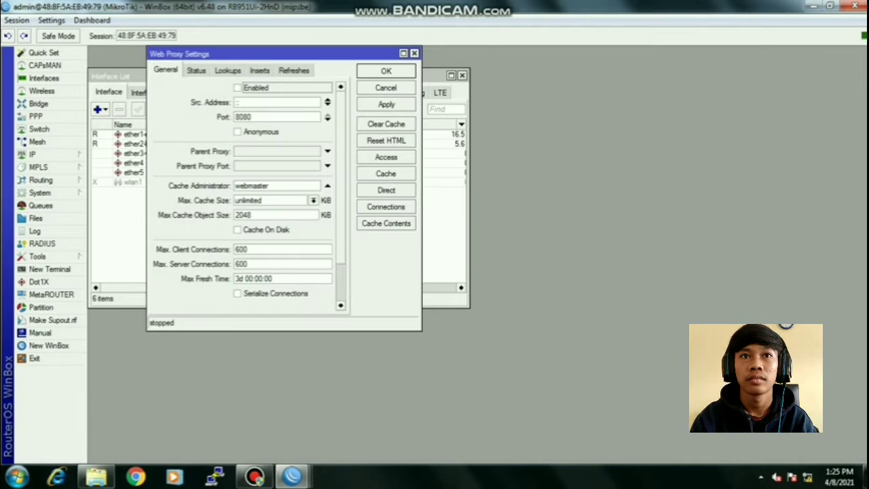
{"action": "left_click", "coordinate": [238, 88]}
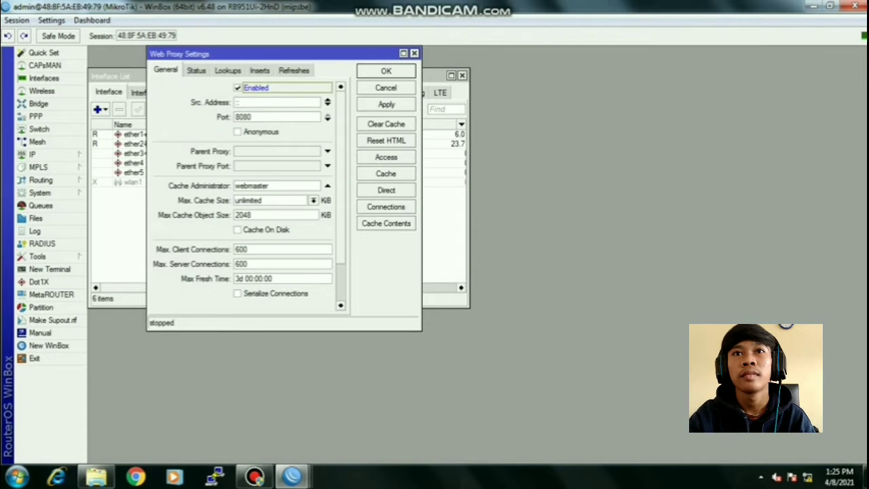
{"action": "left_click", "coordinate": [238, 230]}
{"action": "left_click", "coordinate": [327, 151]}
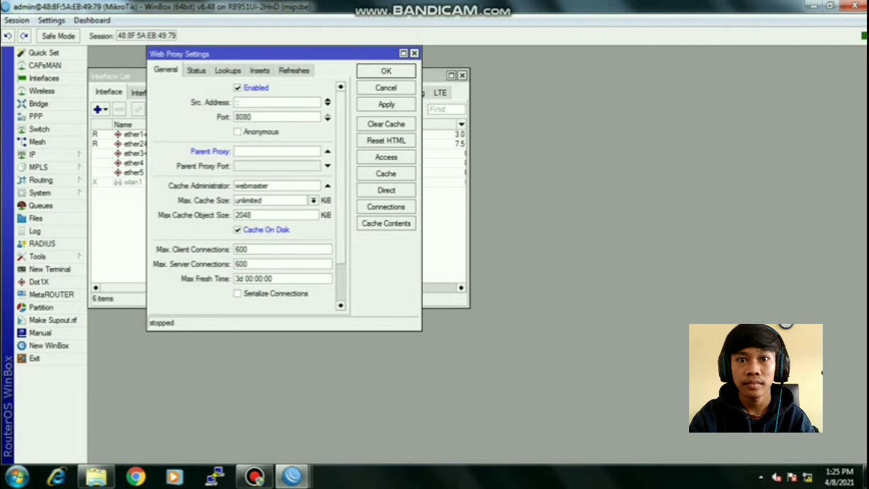
{"action": "left_click_drag", "start_coordinate": [271, 186], "coordinate": [233, 185]}
{"action": "left_click", "coordinate": [327, 152]}
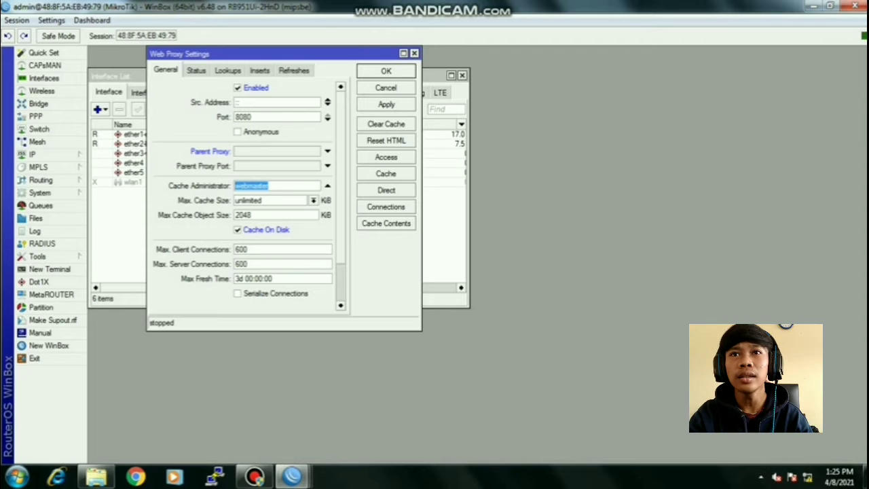
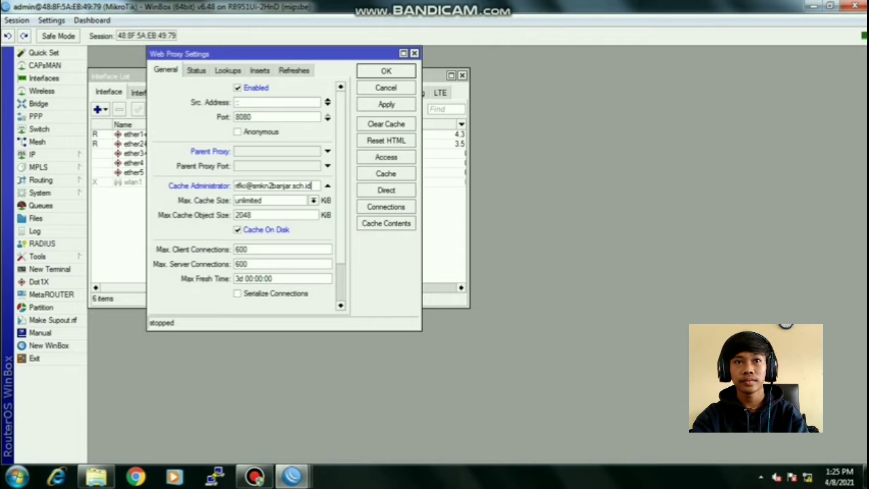
{"action": "left_click", "coordinate": [387, 104]}
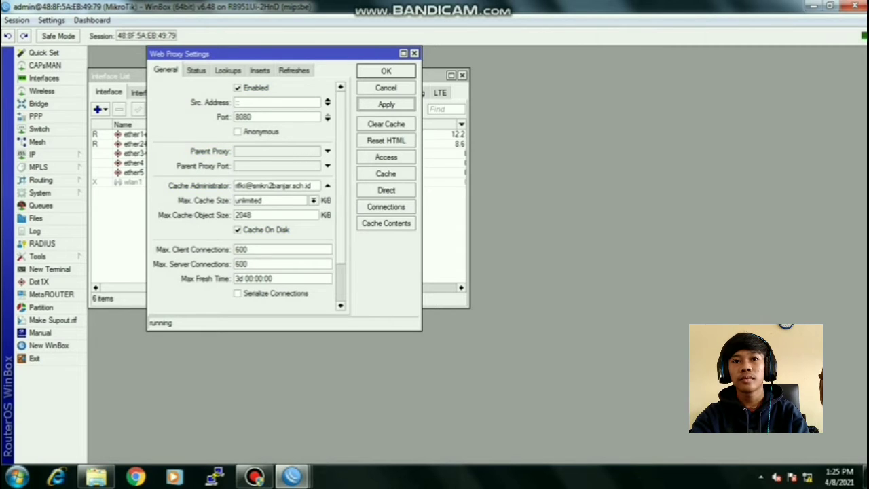
{"action": "left_click", "coordinate": [386, 71]}
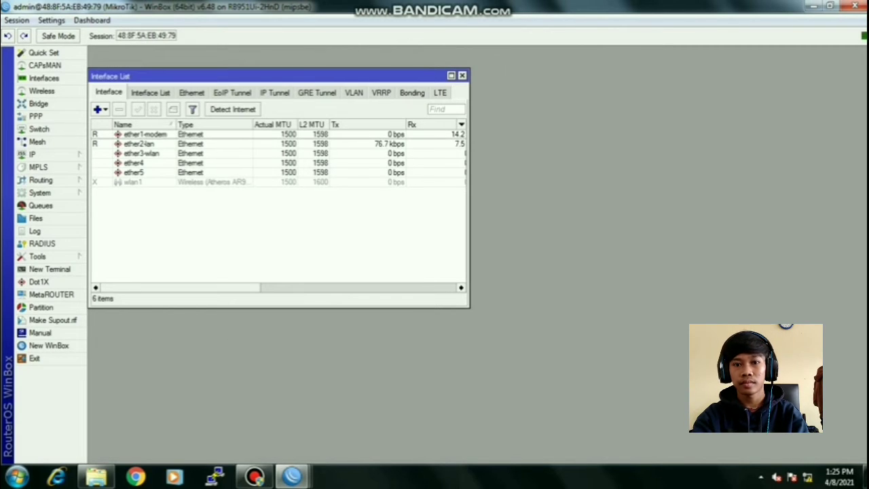
- Add IP address 192.168.100.1/25 on interface ether2-lan
{"action": "left_click", "coordinate": [32, 154]}
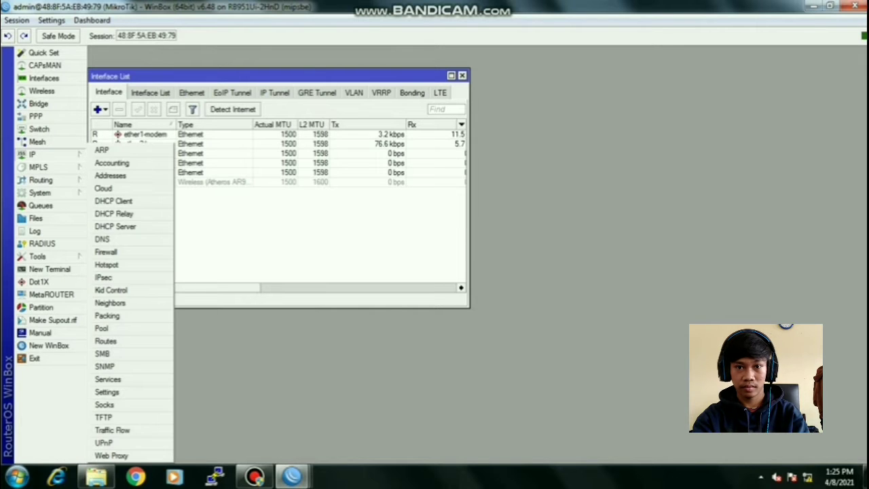
{"action": "left_click", "coordinate": [105, 173]}
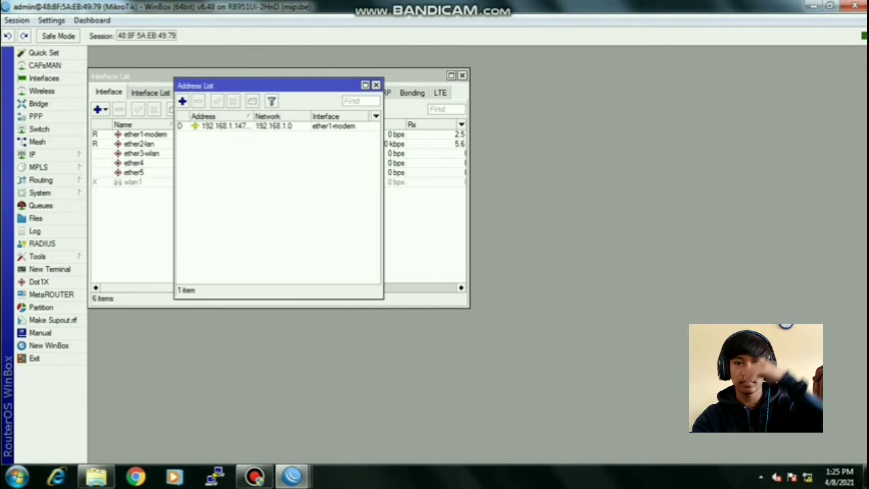
{"action": "left_click", "coordinate": [182, 102]}
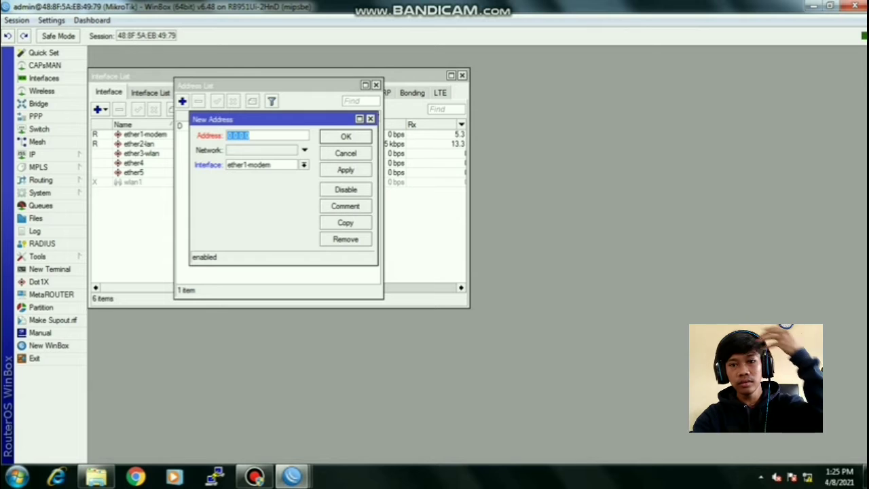
{"action": "type", "text": "192.1"}
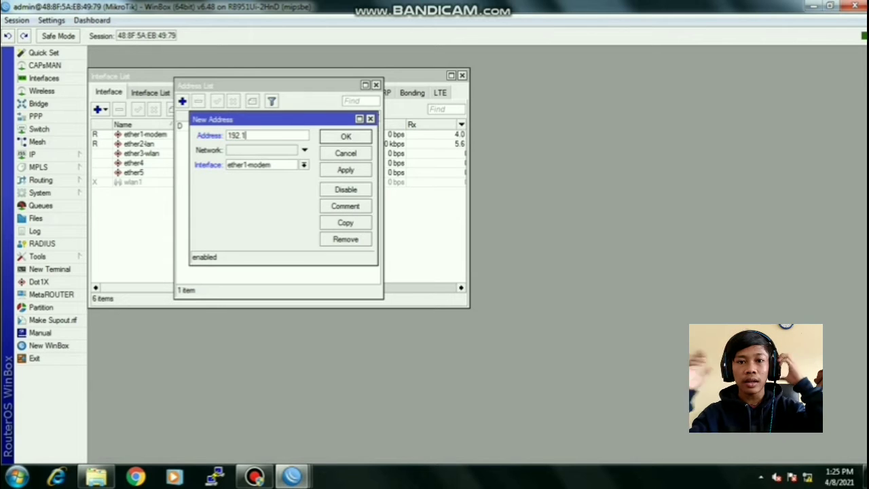
{"action": "type", "text": "68.100."}
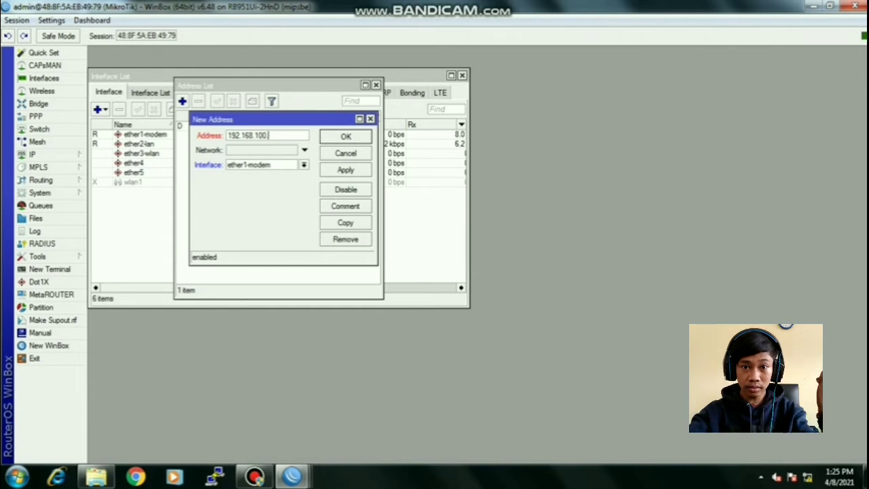
{"action": "type", "text": "1/2"}
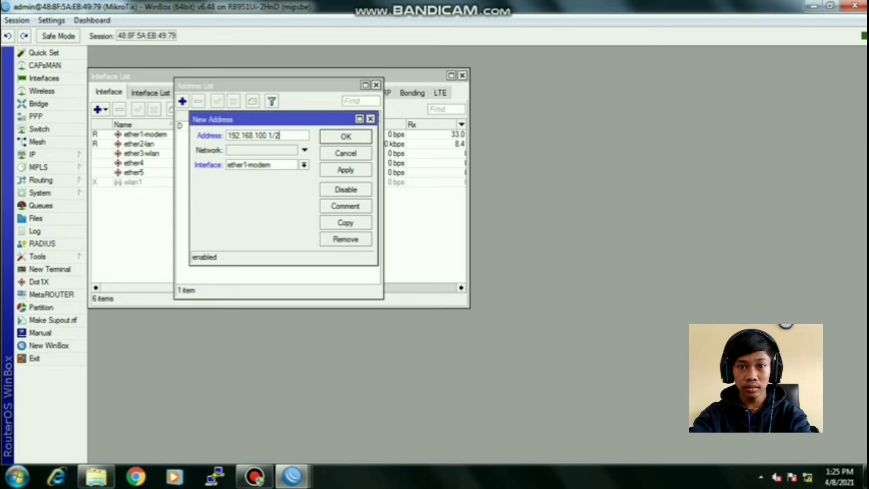
{"action": "type", "text": "5"}
{"action": "left_click", "coordinate": [304, 165]}
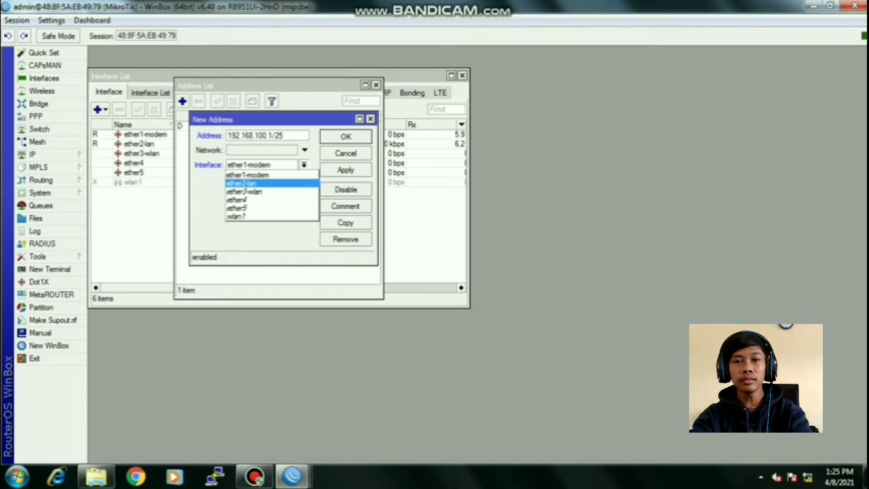
{"action": "left_click", "coordinate": [241, 184]}
{"action": "left_click", "coordinate": [345, 171]}
{"action": "left_click", "coordinate": [345, 137]}
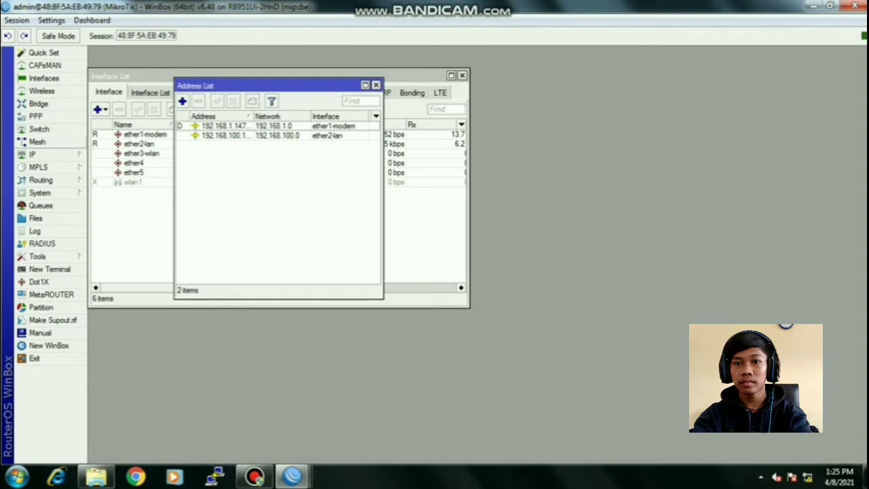
{"action": "left_click", "coordinate": [32, 155]}
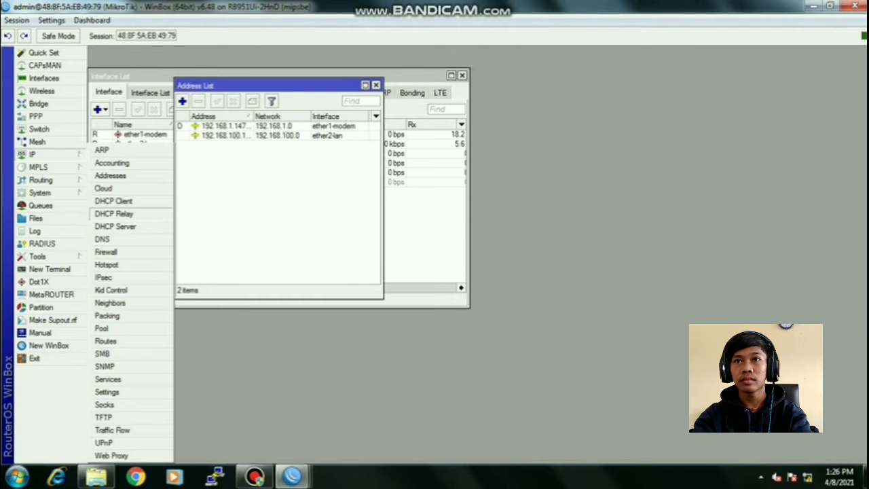
- Run DHCP Setup on ether2-lan, ending the pool at 192.168.100.100 and accepting DNS and lease defaults
{"action": "left_click", "coordinate": [115, 226]}
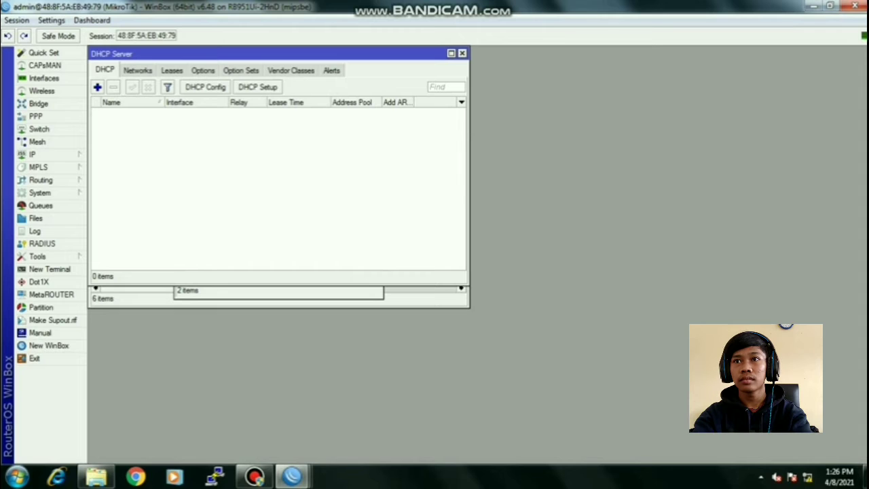
{"action": "left_click", "coordinate": [257, 87]}
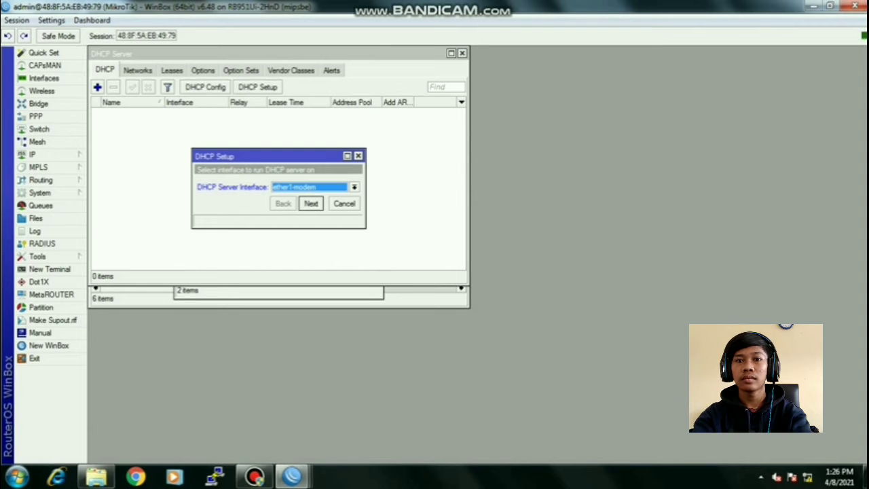
{"action": "left_click", "coordinate": [354, 187]}
{"action": "left_click", "coordinate": [292, 205]}
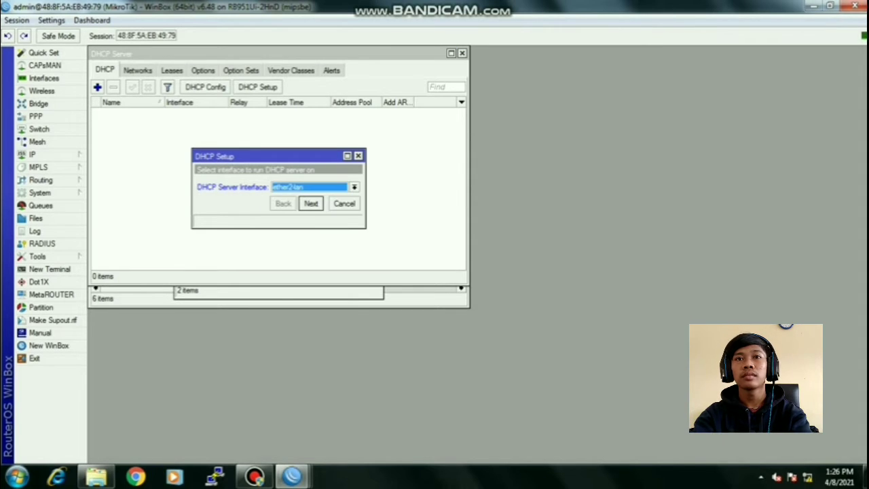
{"action": "left_click", "coordinate": [311, 204]}
{"action": "key", "text": "Return"}
{"action": "key", "text": "Return"}
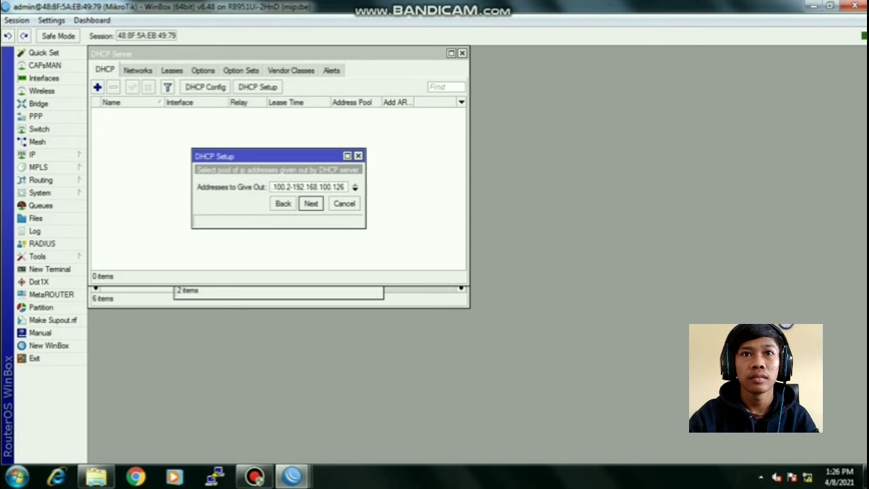
{"action": "key", "text": "BackSpace"}
{"action": "key", "text": "BackSpace"}
{"action": "type", "text": "00"}
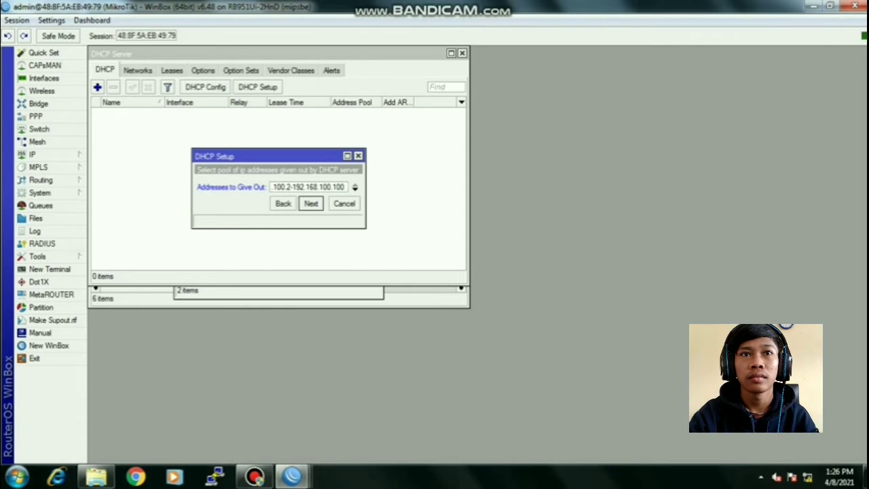
{"action": "key", "text": "Return"}
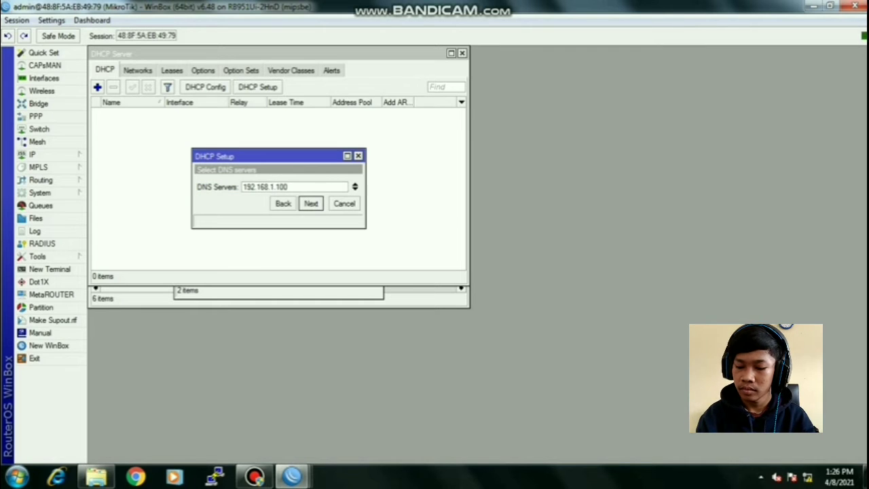
{"action": "key", "text": "Return"}
{"action": "key", "text": "Return"}
{"action": "key", "text": "Return"}
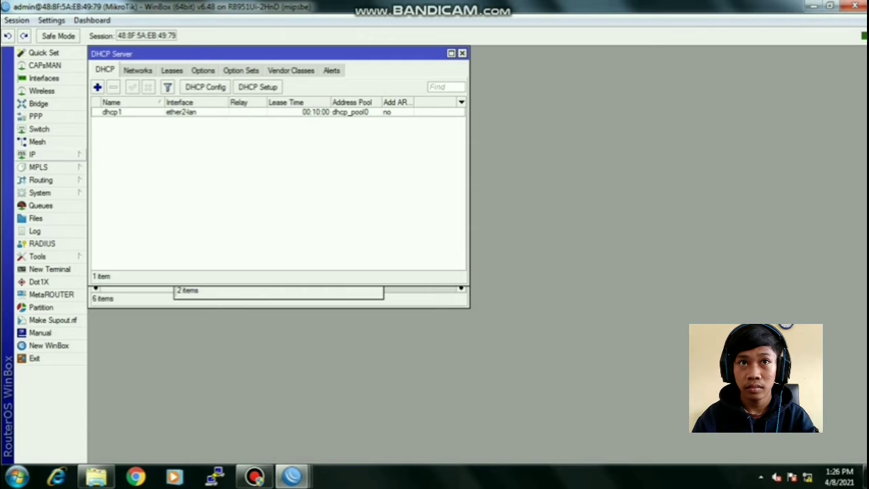
{"action": "left_click", "coordinate": [34, 154]}
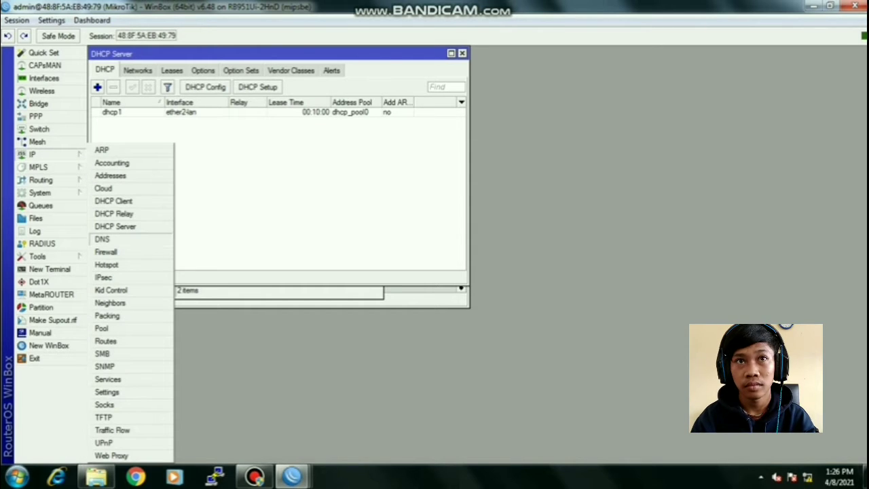
- Create a filter rule on chain input and start the source range 192.168.100.2-192.168
{"action": "left_click", "coordinate": [106, 251]}
{"action": "left_click", "coordinate": [112, 107]}
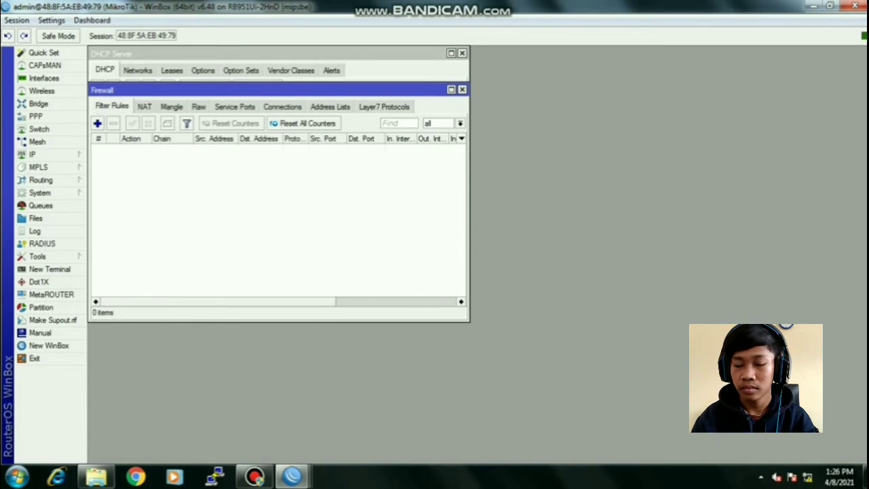
{"action": "left_click", "coordinate": [97, 124]}
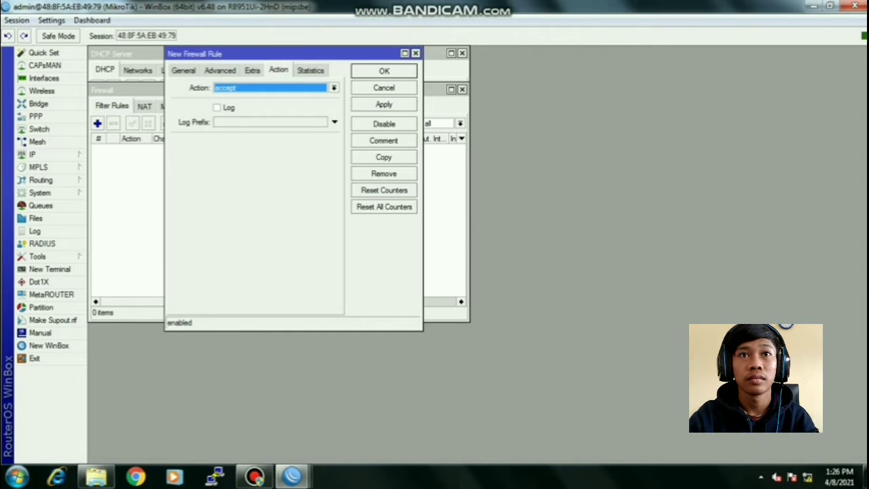
{"action": "left_click", "coordinate": [183, 70]}
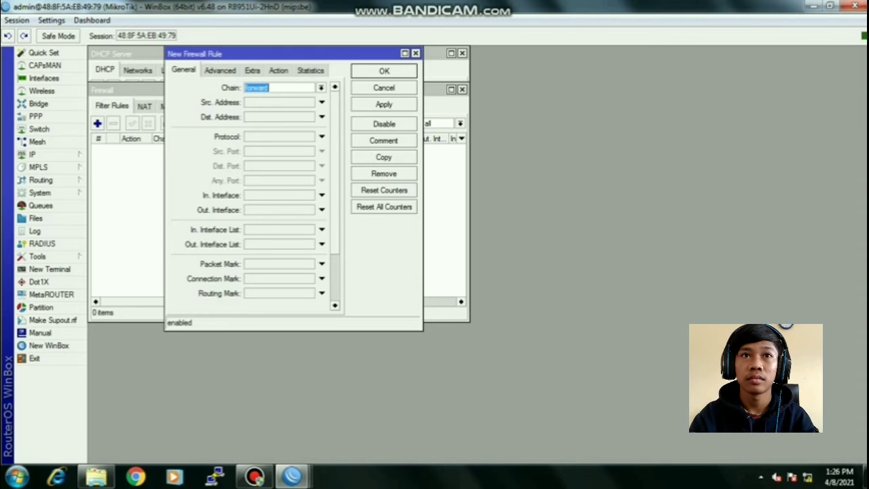
{"action": "left_click", "coordinate": [321, 87]}
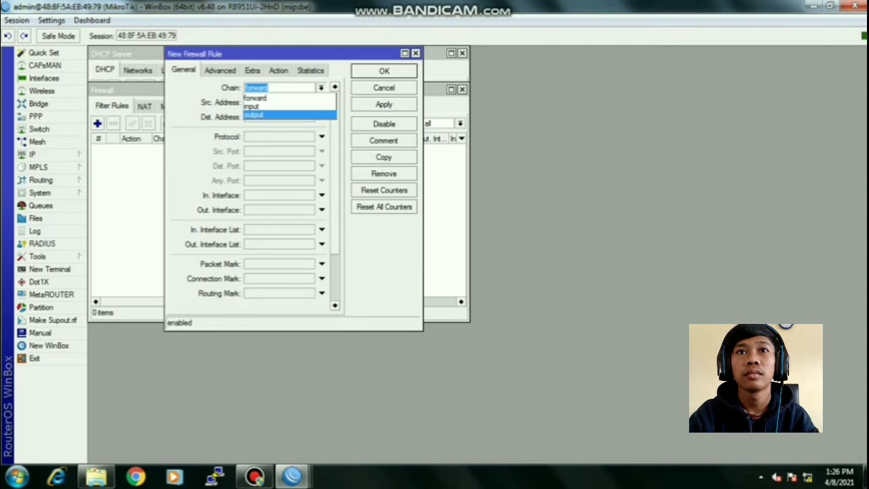
{"action": "left_click", "coordinate": [255, 115]}
{"action": "left_click", "coordinate": [321, 87]}
{"action": "left_click", "coordinate": [252, 107]}
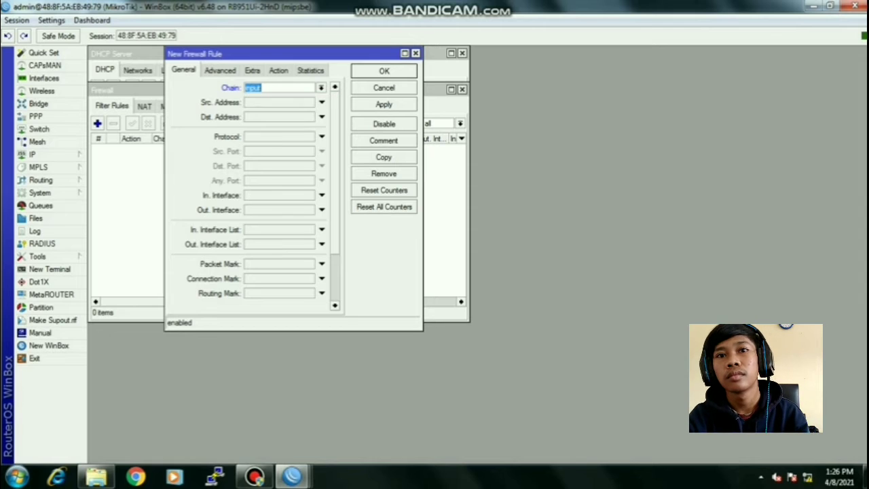
{"action": "left_click", "coordinate": [321, 103]}
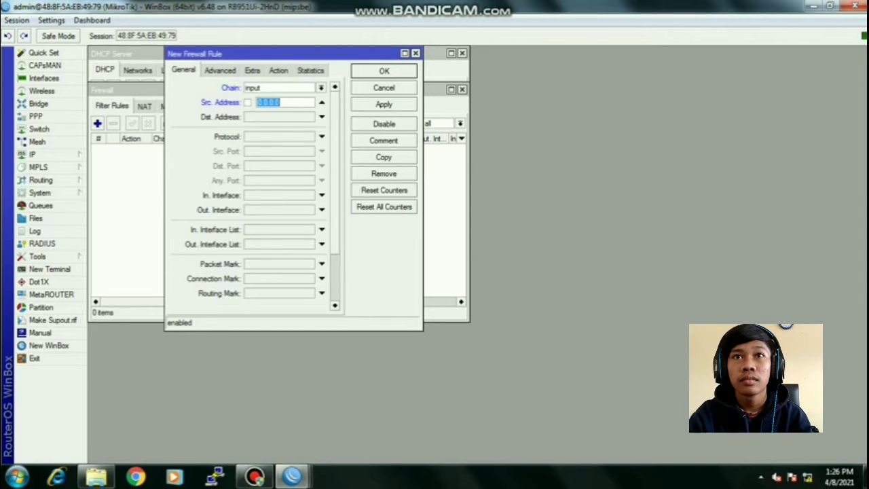
{"action": "type", "text": "192.168"}
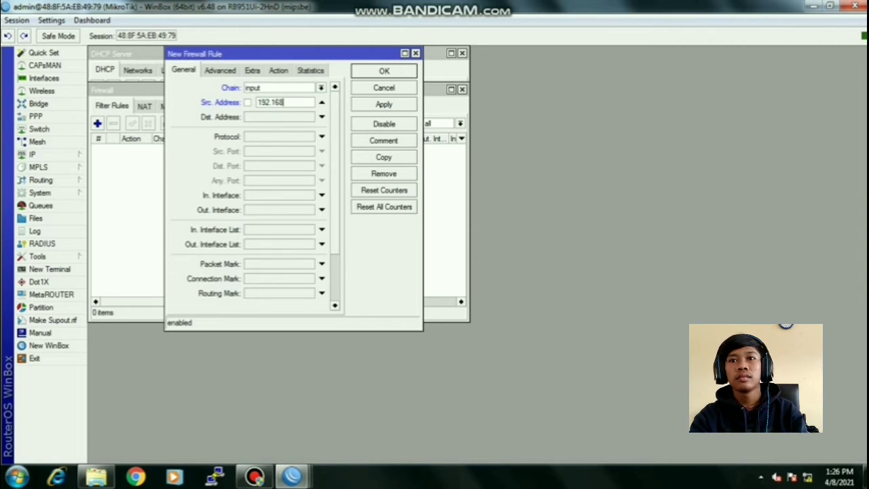
{"action": "type", "text": ".100.2"}
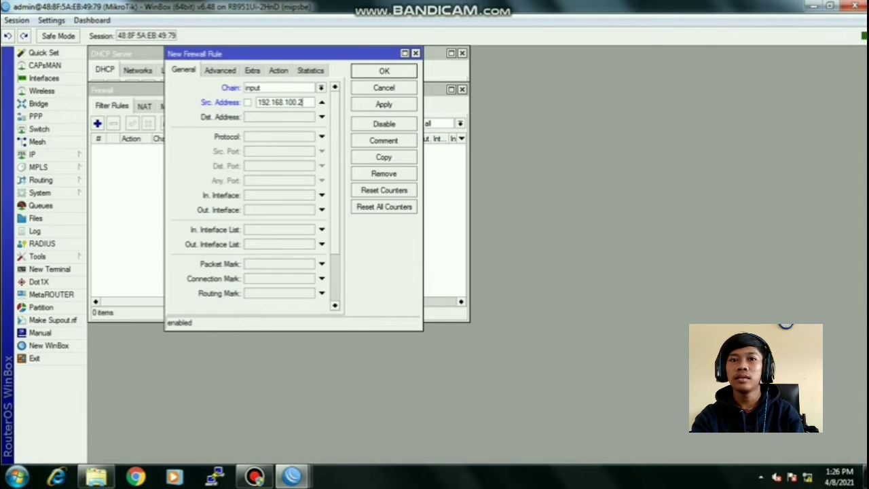
{"action": "type", "text": "-19"}
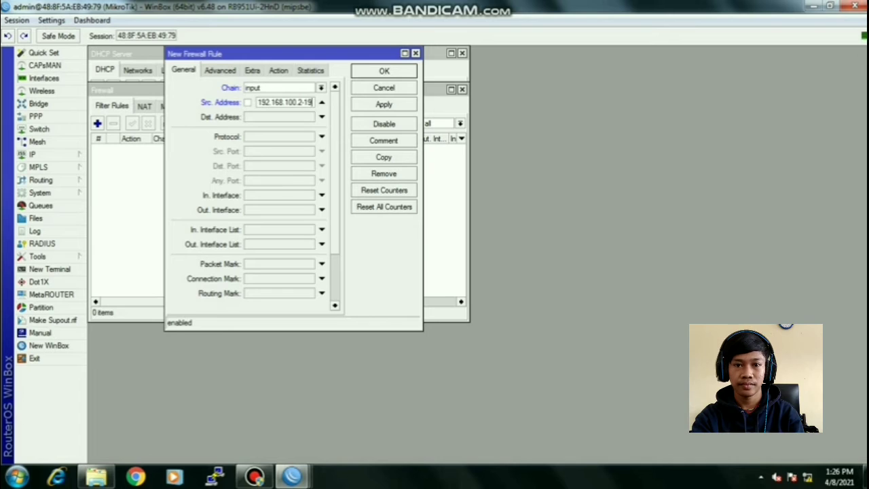
{"action": "type", "text": "2.168."}
{"action": "key", "text": "shift+Tab"}
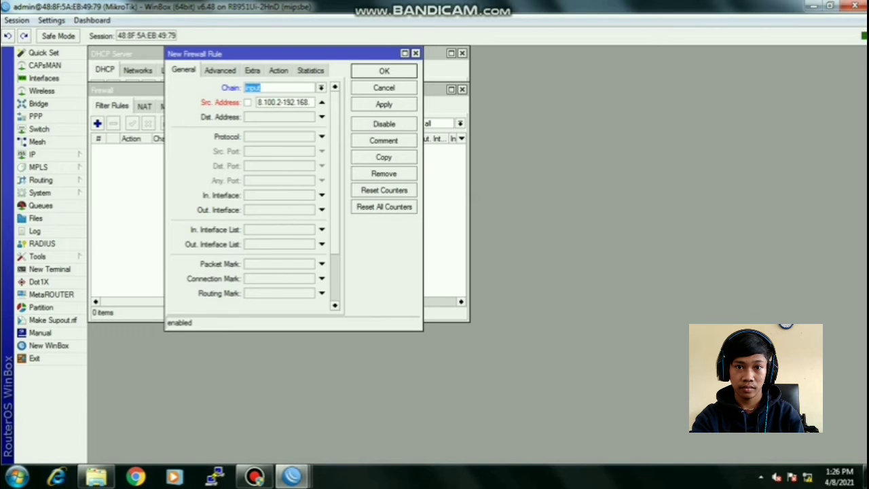
- Match ICMP from 192.168.100.2-192.168.100.50 to destination 192.168.100.1
{"action": "left_click", "coordinate": [309, 103]}
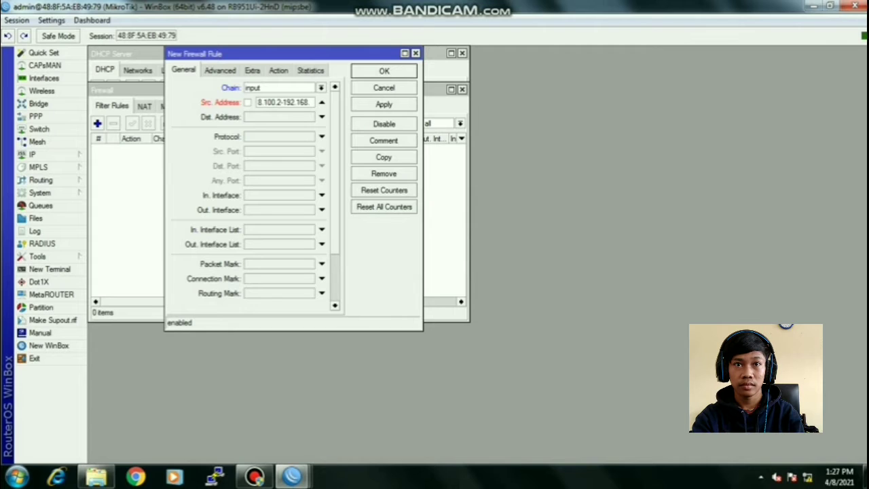
{"action": "type", "text": "100.2-192.168.1"}
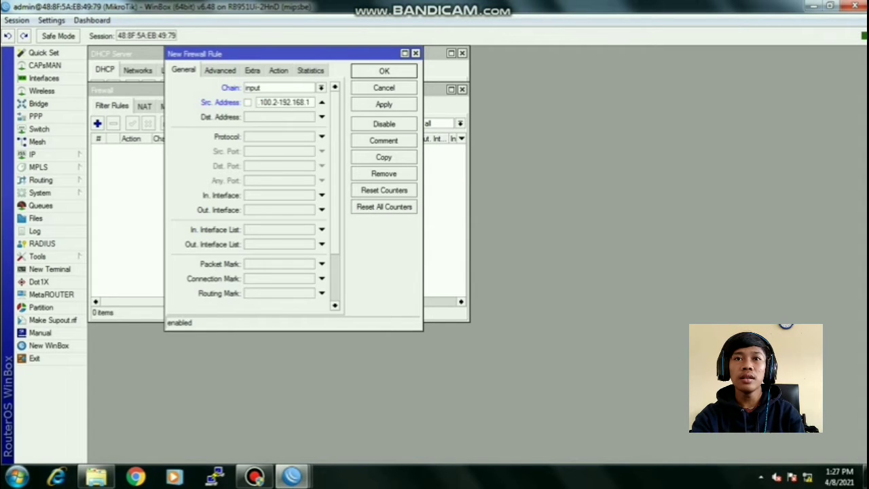
{"action": "type", "text": "00.50"}
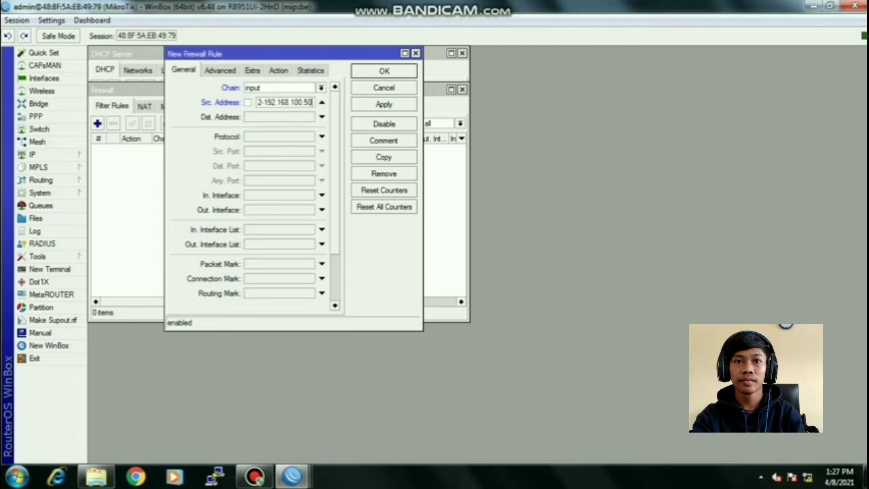
{"action": "left_click", "coordinate": [322, 116]}
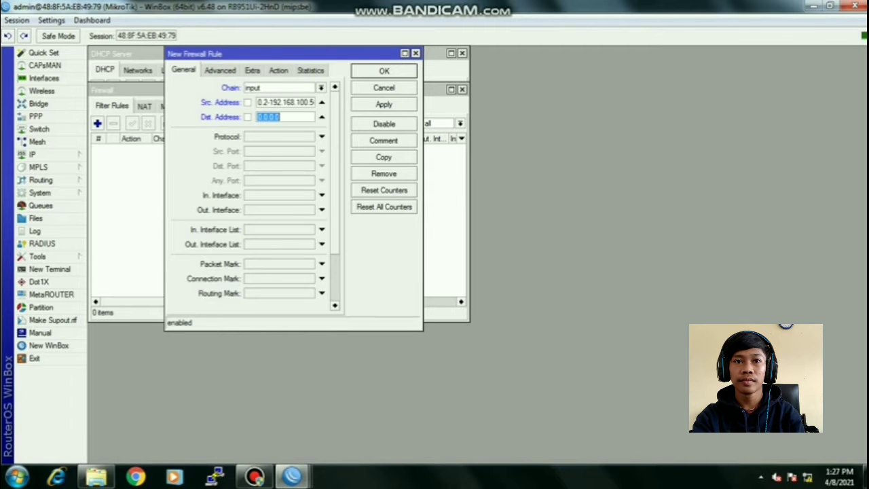
{"action": "type", "text": "19"}
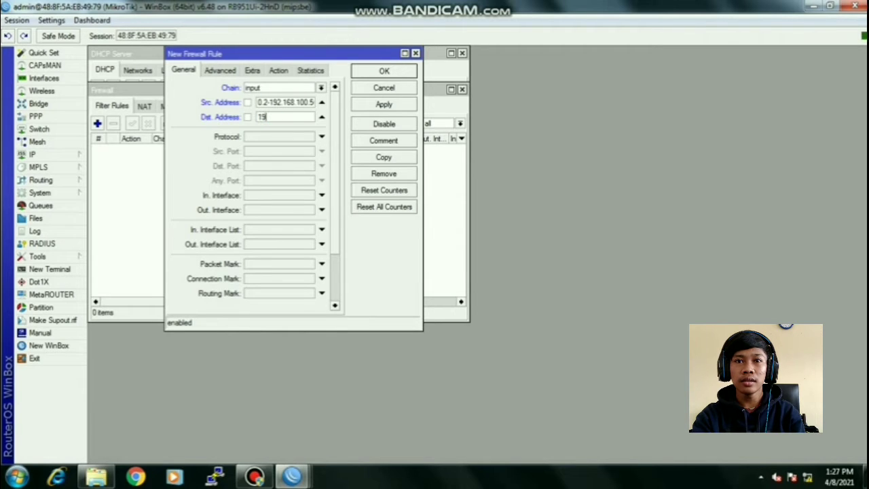
{"action": "type", "text": "2.168.100.1"}
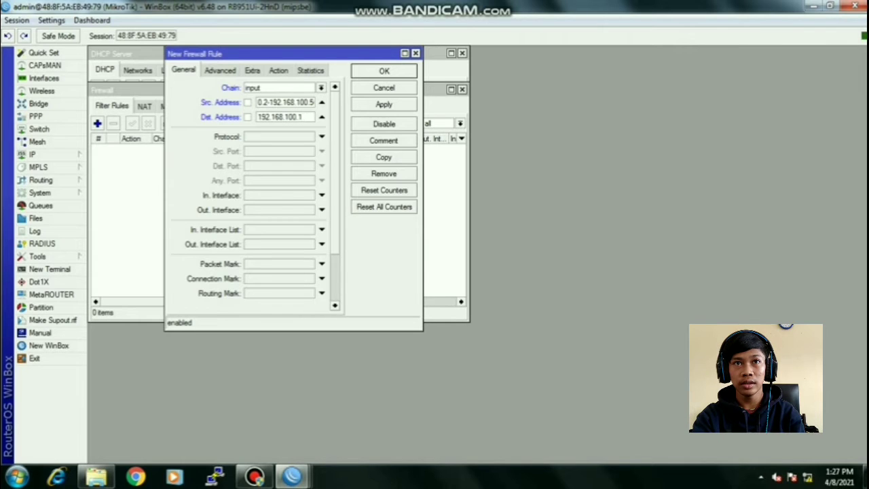
{"action": "left_click", "coordinate": [321, 136]}
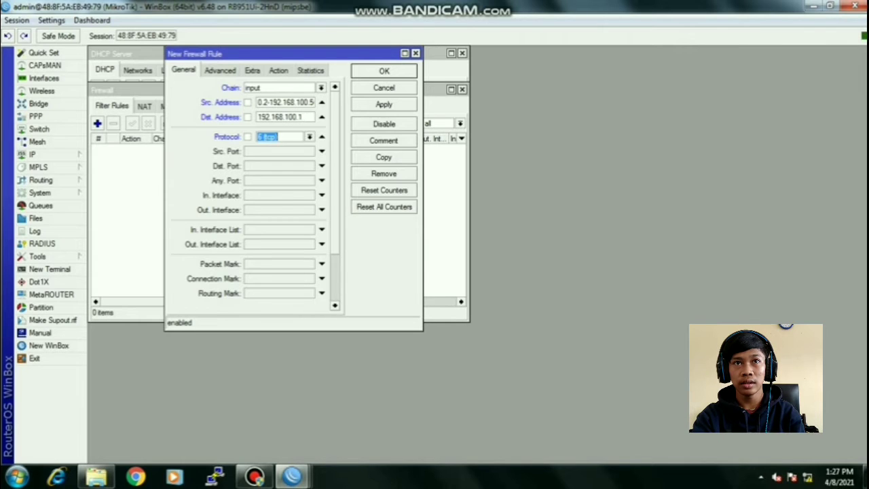
{"action": "left_click", "coordinate": [310, 136]}
{"action": "left_click", "coordinate": [278, 147]}
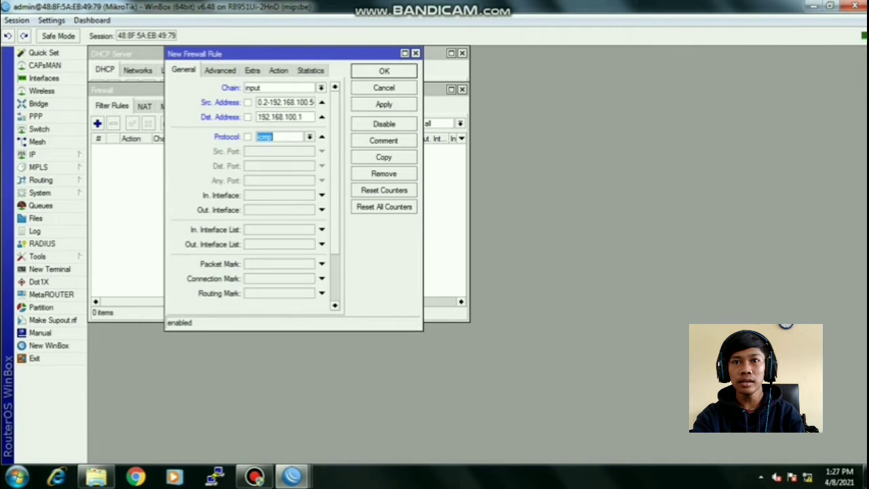
- Set the action to drop, comment 'block ping ke router', and save the rule
{"action": "left_click", "coordinate": [278, 71]}
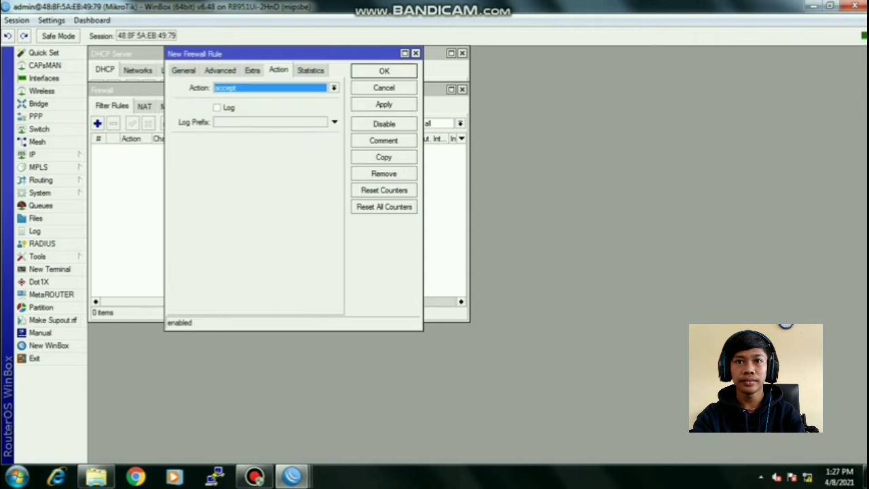
{"action": "left_click", "coordinate": [334, 88]}
{"action": "left_click", "coordinate": [271, 122]}
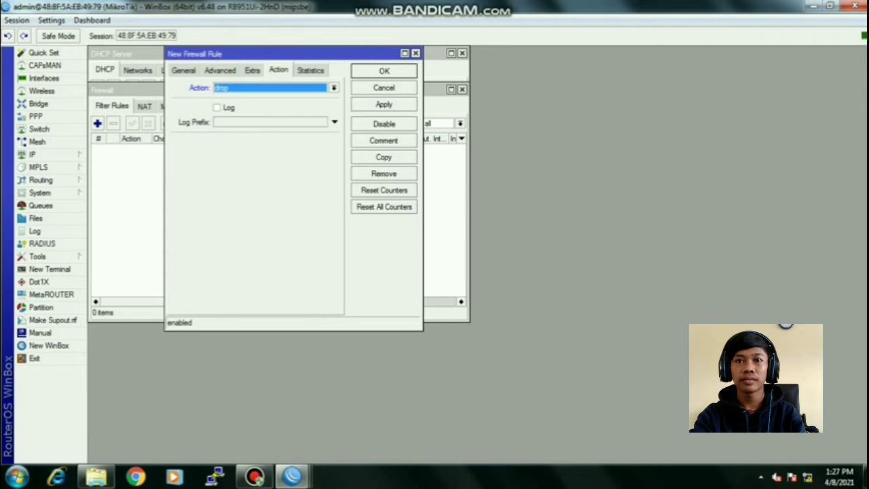
{"action": "left_click", "coordinate": [384, 141]}
{"action": "type", "text": "blo"}
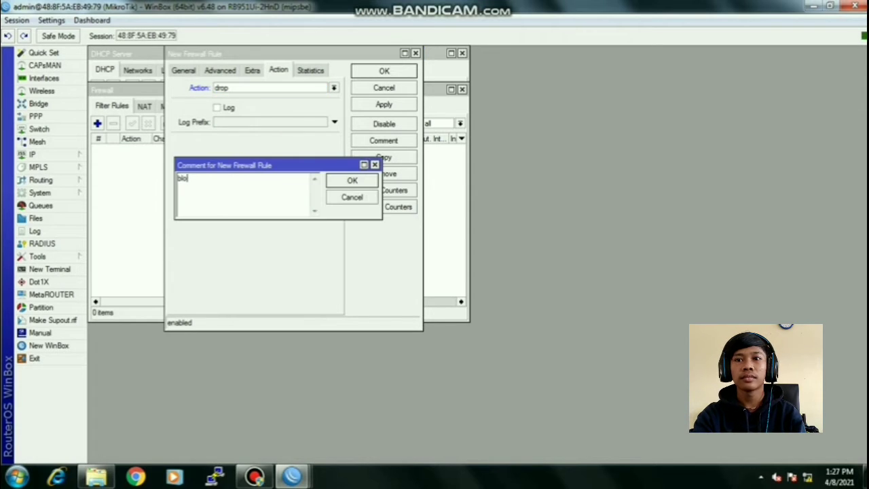
{"action": "type", "text": "ck ping"}
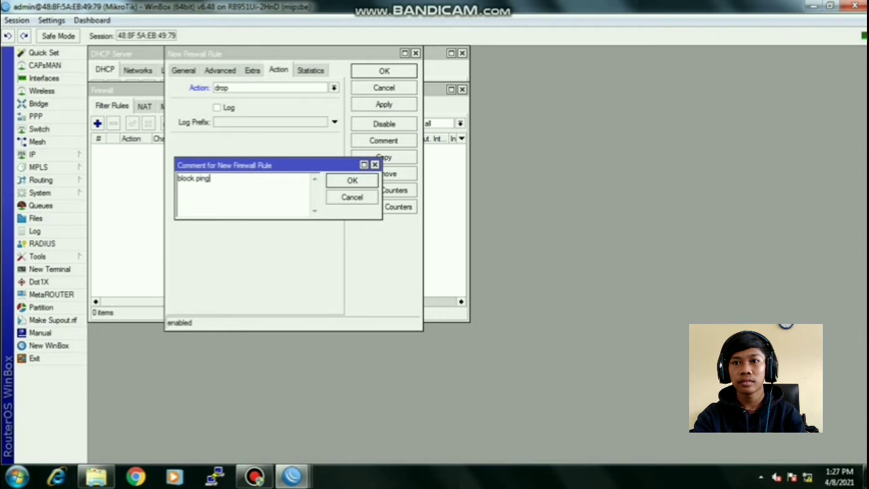
{"action": "type", "text": " ke router"}
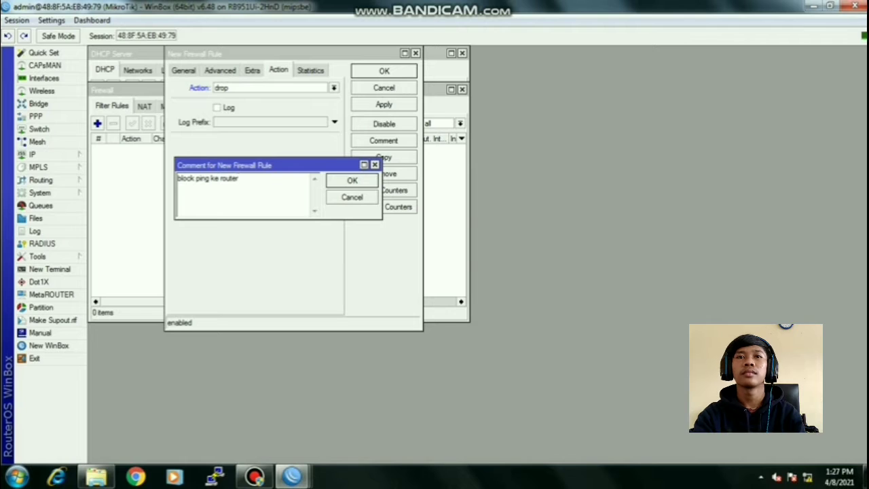
{"action": "key", "text": "Return"}
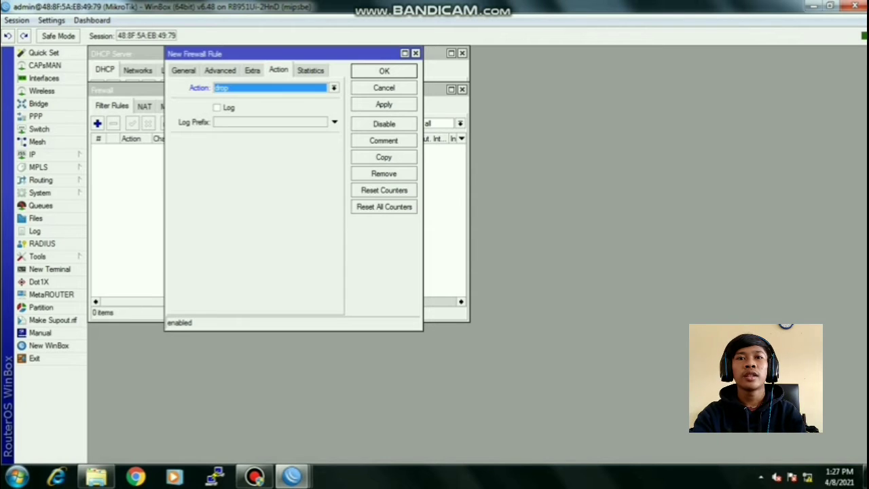
{"action": "key", "text": "Return"}
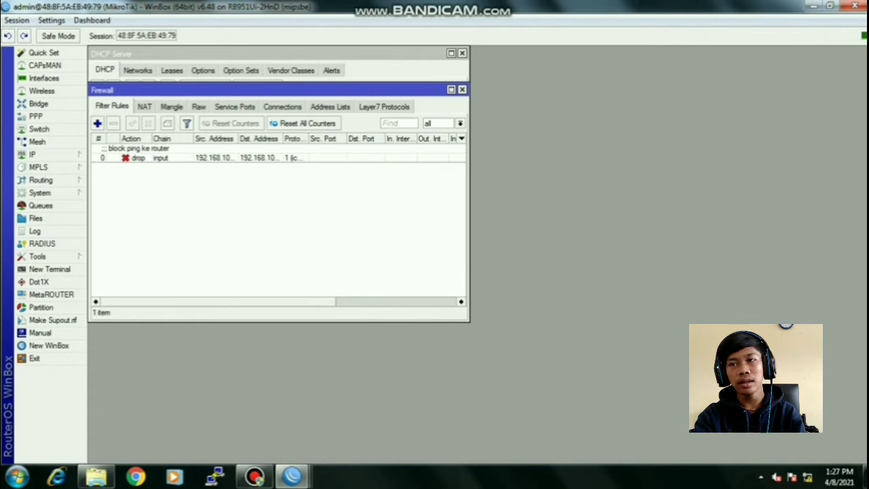
- Create a new rule with source 192.168.100.51-192.168.100.100 and destination 192.168.200.0/24
{"action": "left_click", "coordinate": [97, 122]}
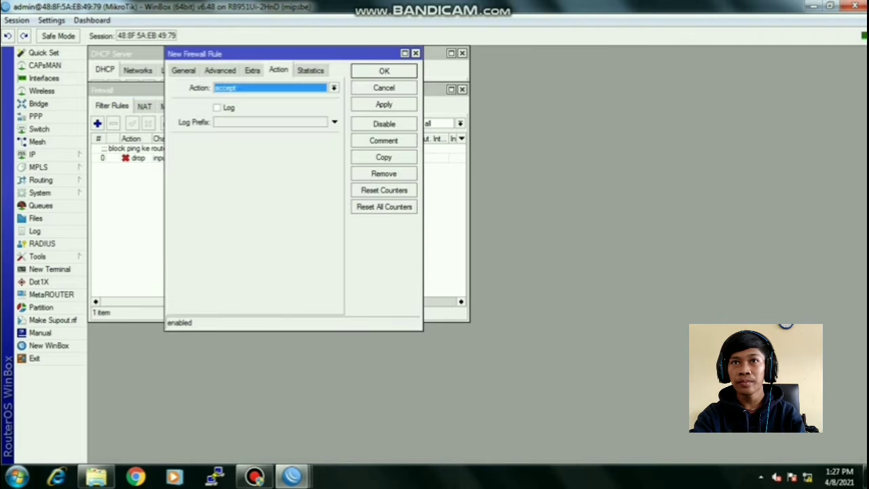
{"action": "left_click", "coordinate": [184, 71]}
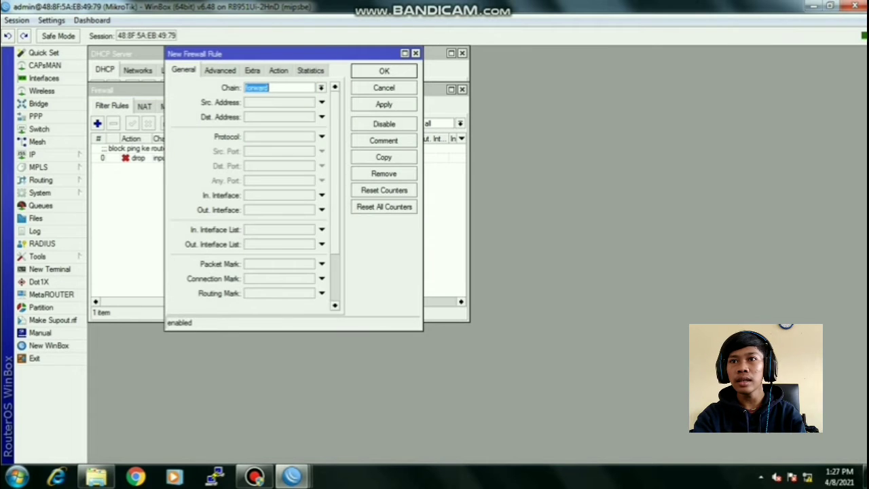
{"action": "left_click", "coordinate": [279, 102]}
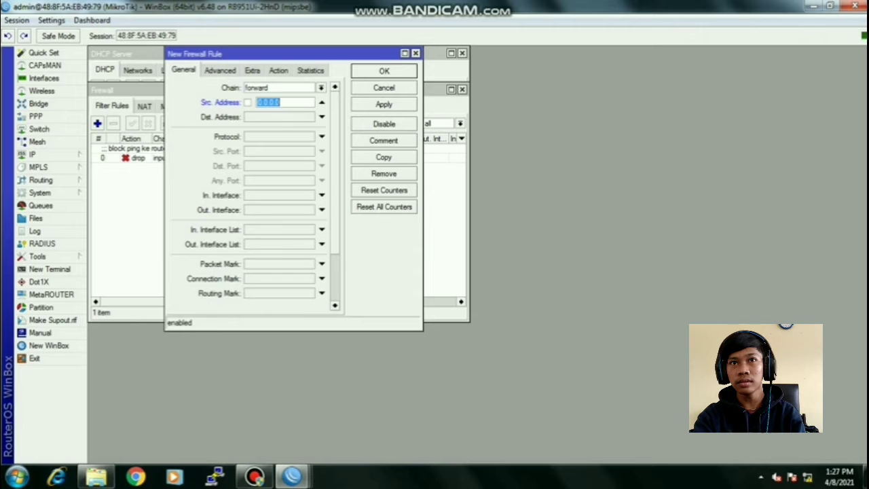
{"action": "type", "text": "192.16"}
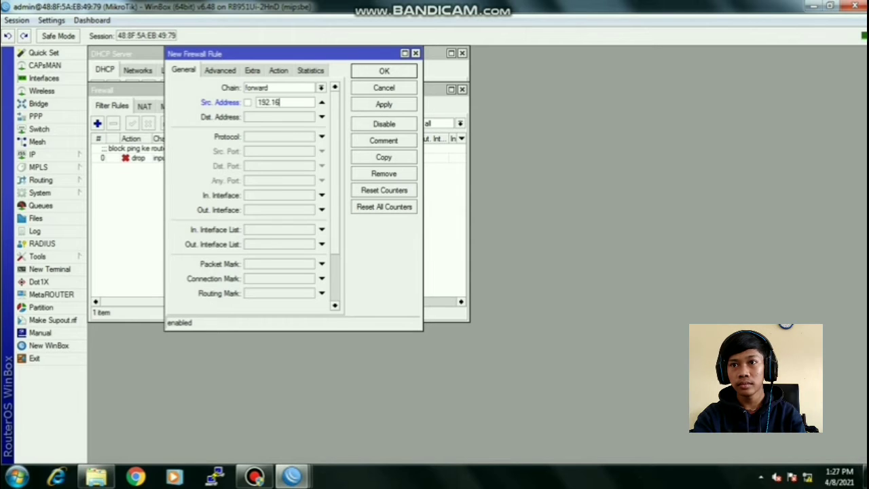
{"action": "type", "text": "8.100.5"}
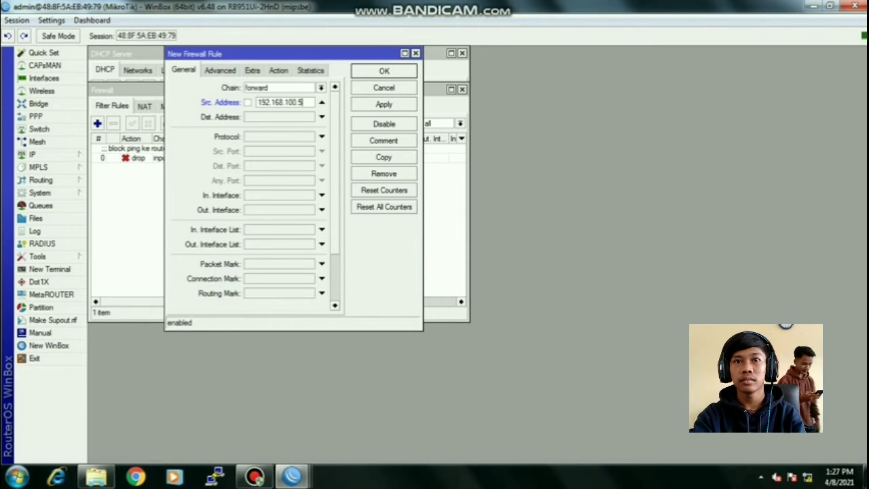
{"action": "type", "text": "1-"}
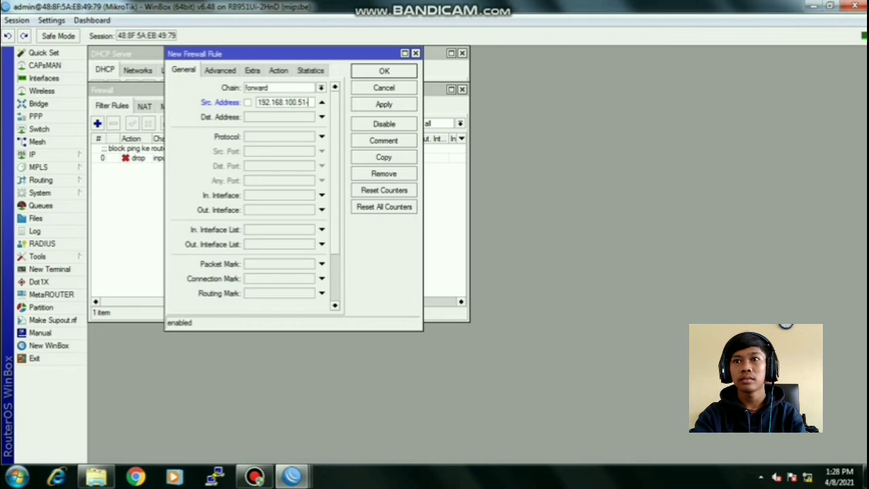
{"action": "type", "text": "192.16"}
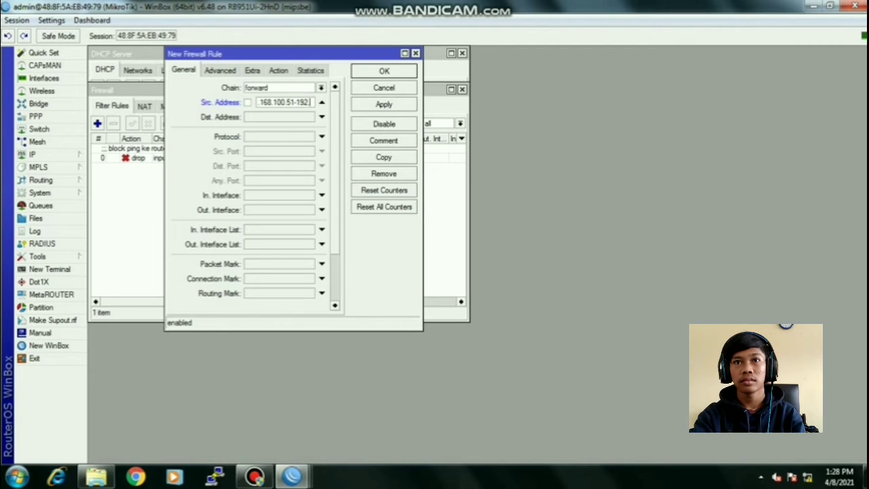
{"action": "type", "text": "8."}
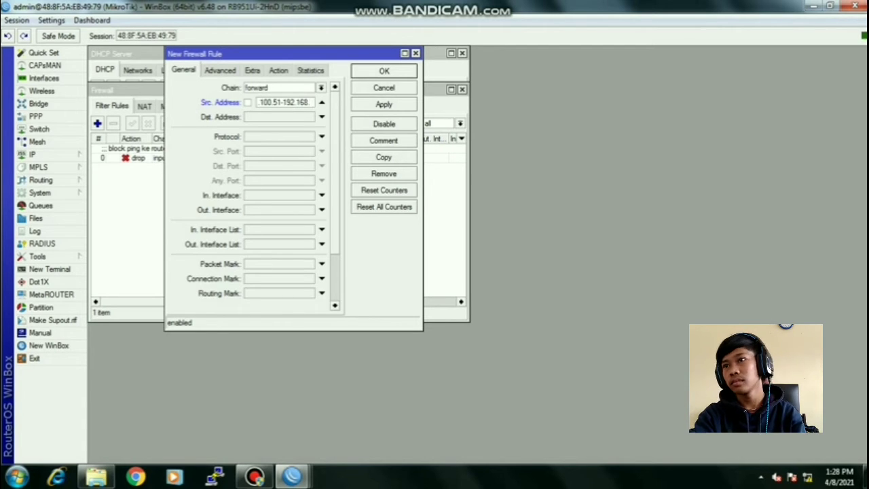
{"action": "type", "text": "100"}
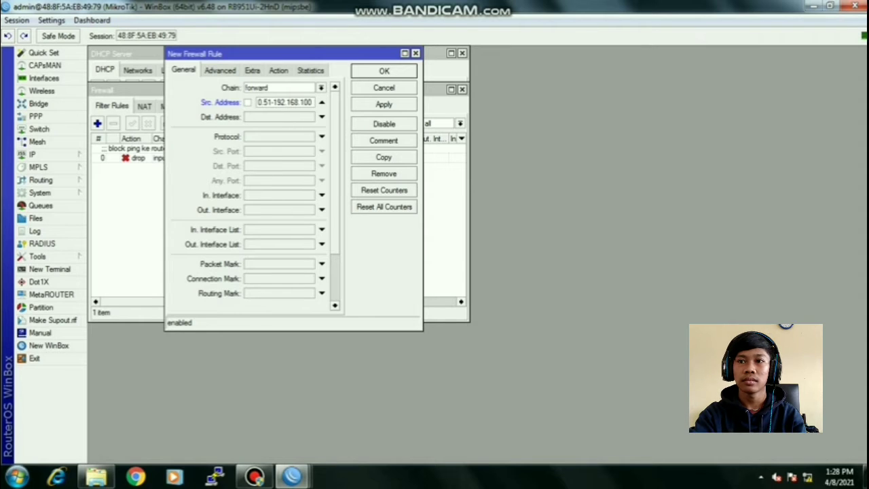
{"action": "type", "text": ".100"}
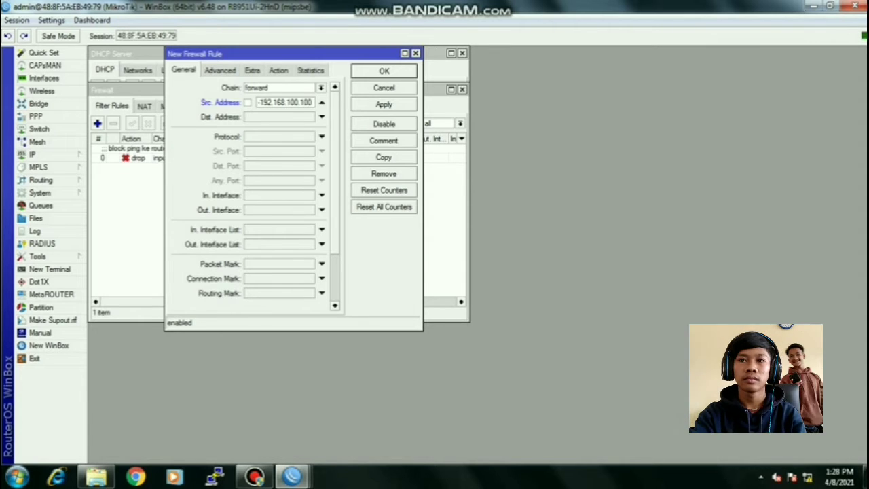
{"action": "key", "text": "Tab"}
{"action": "type", "text": "19"}
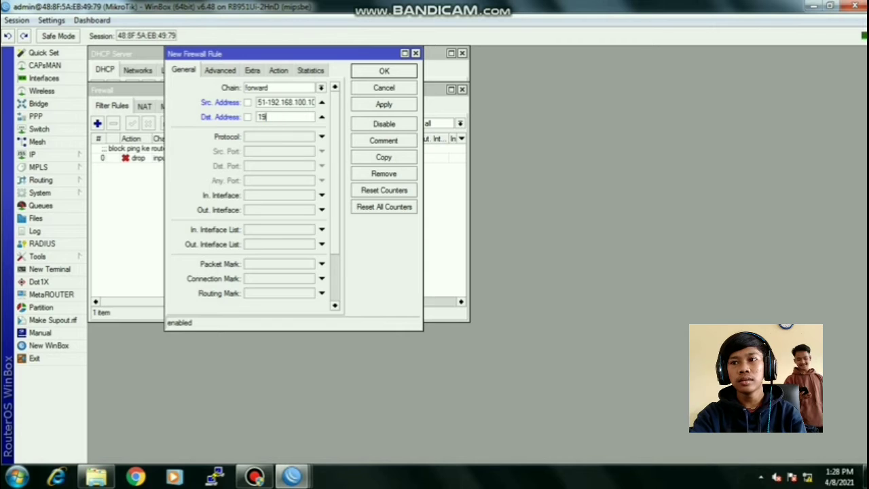
{"action": "type", "text": "2.168."}
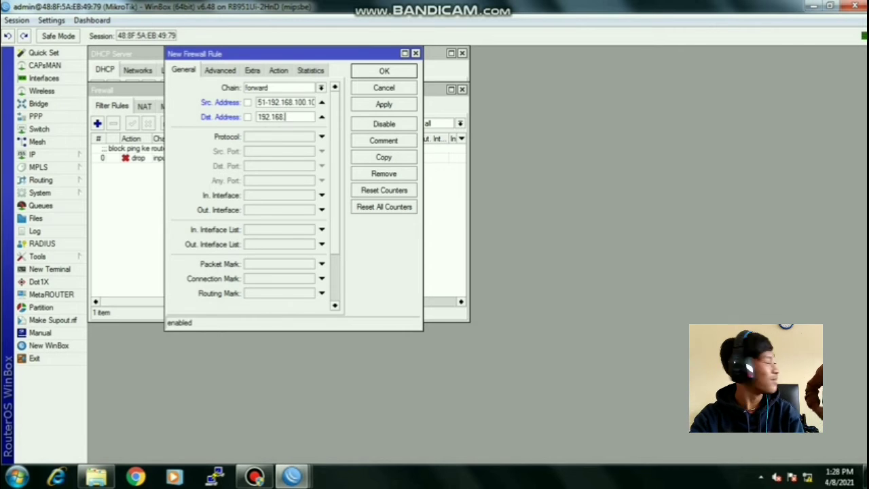
{"action": "type", "text": "200.0/"}
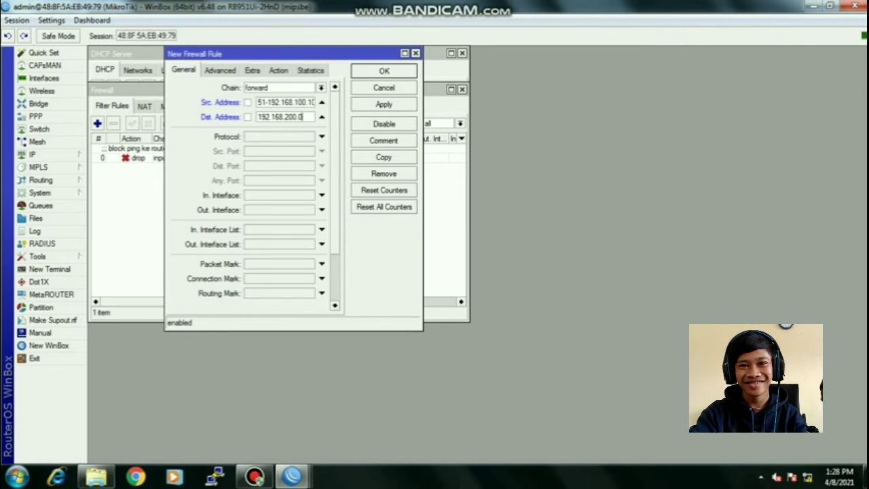
{"action": "type", "text": "2"}
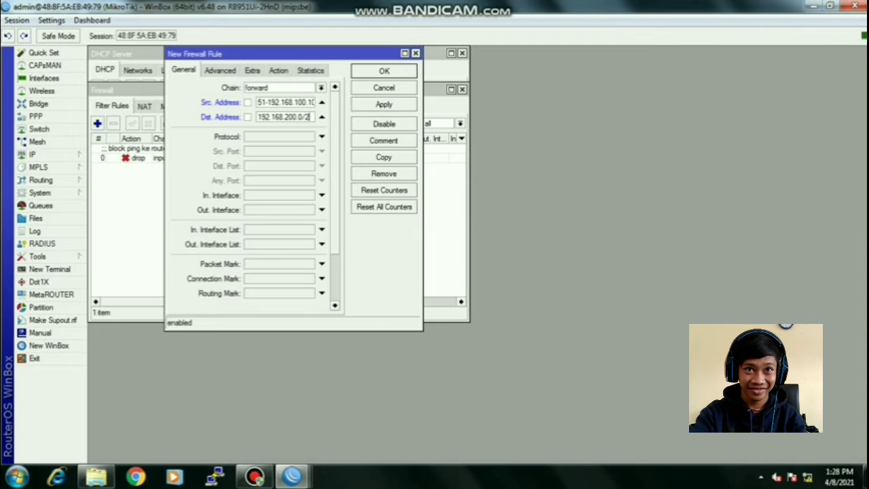
{"action": "type", "text": "4"}
- Set the rule's protocol to icmp
{"action": "left_click", "coordinate": [322, 137]}
{"action": "left_click", "coordinate": [309, 138]}
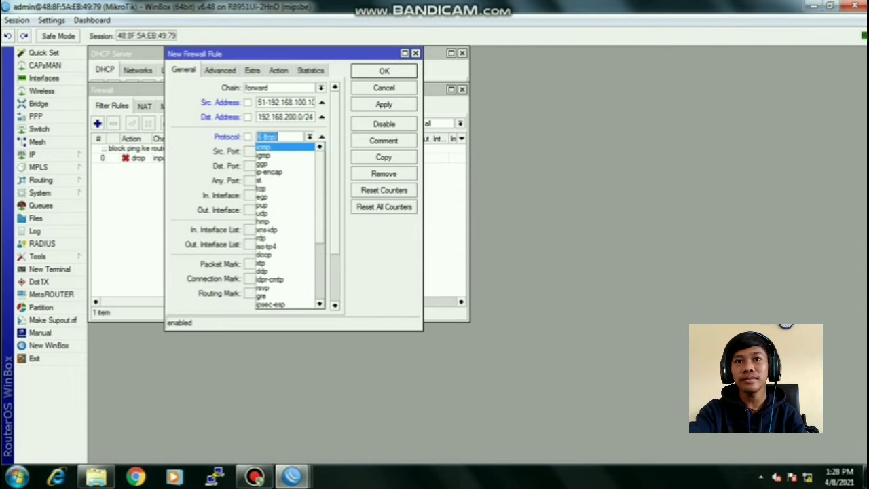
{"action": "left_click", "coordinate": [285, 146]}
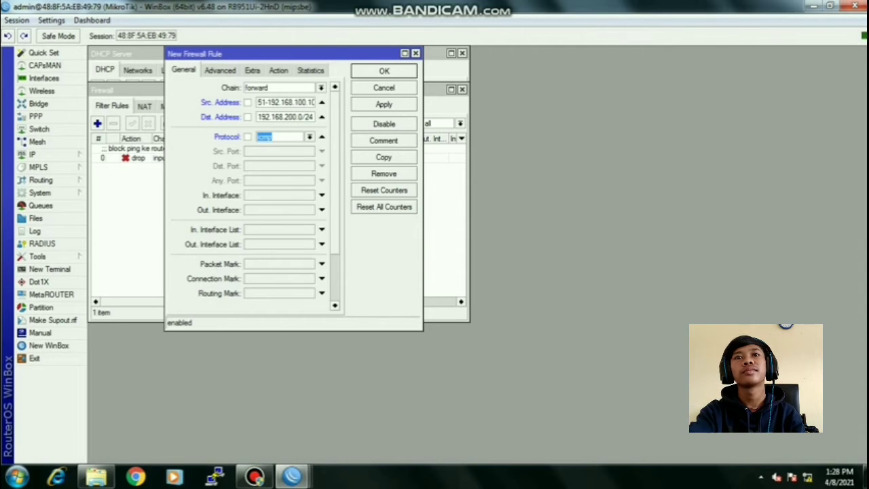
{"action": "left_click", "coordinate": [278, 71]}
{"action": "left_click", "coordinate": [334, 87]}
- Make the rule drop traffic, comment it 'block ping ke wlan', save it, and start another rule
{"action": "left_click", "coordinate": [271, 122]}
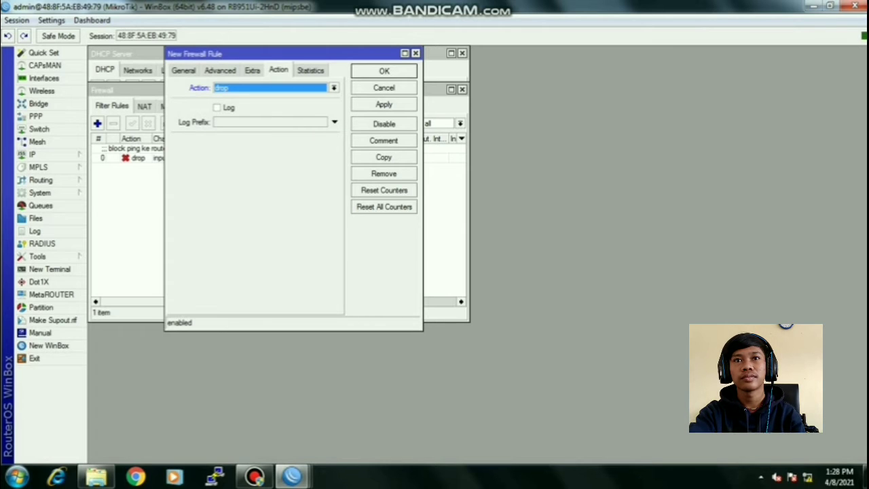
{"action": "left_click", "coordinate": [384, 141]}
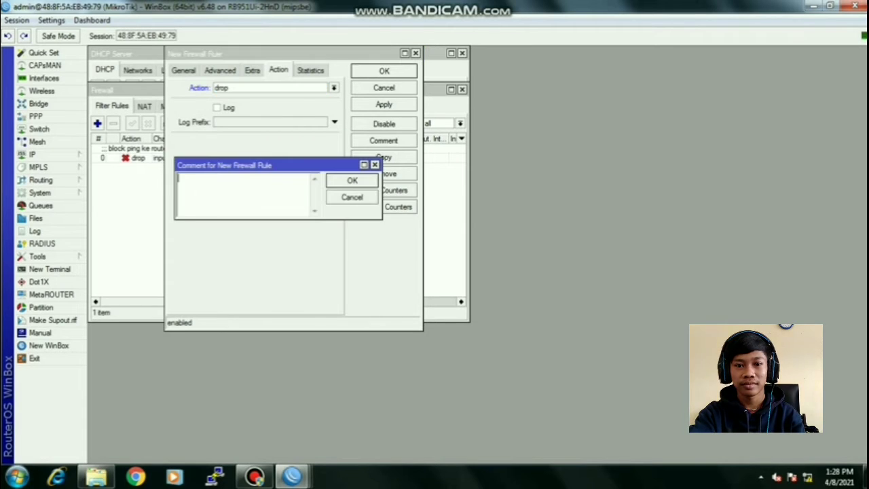
{"action": "type", "text": "block "}
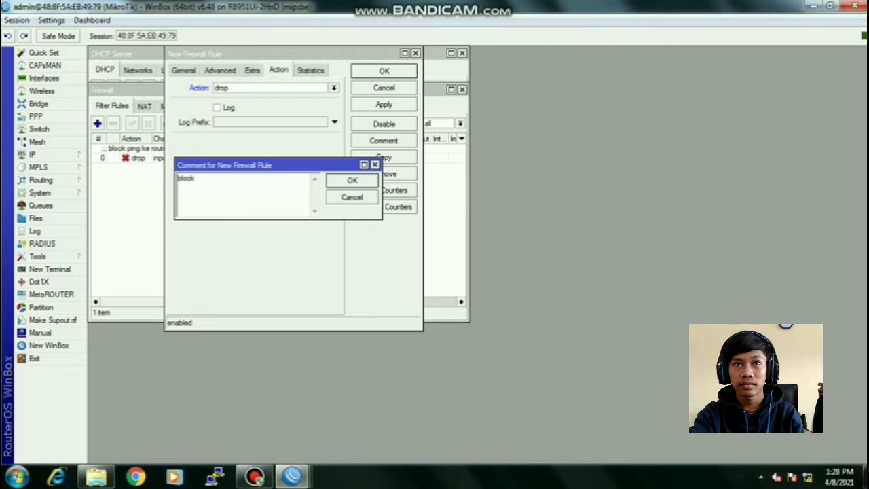
{"action": "type", "text": "ping ke "}
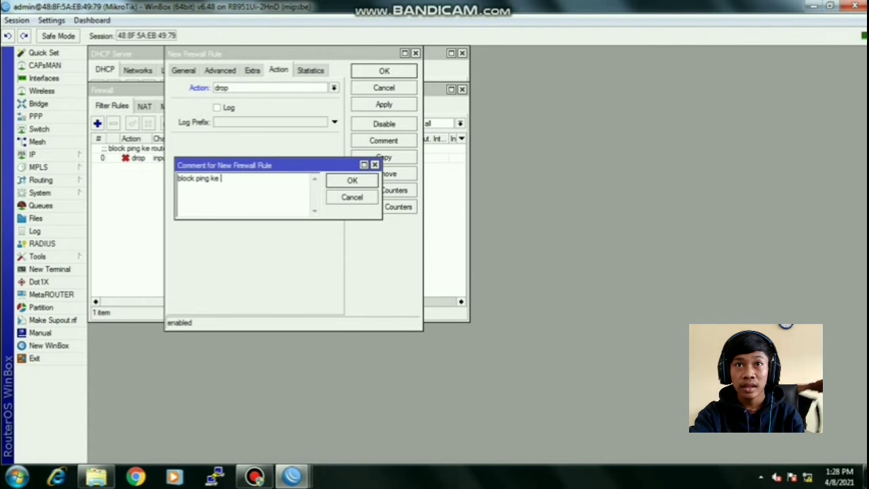
{"action": "type", "text": "wlan"}
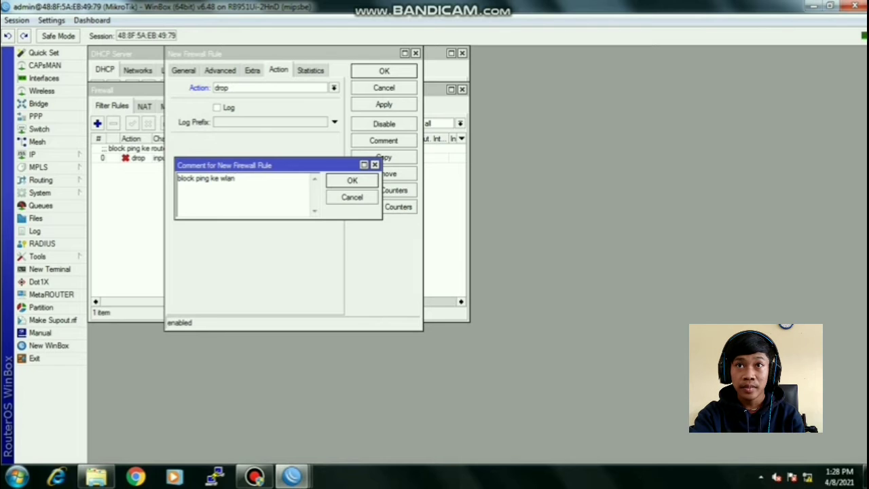
{"action": "left_click", "coordinate": [353, 180]}
{"action": "left_click", "coordinate": [385, 104]}
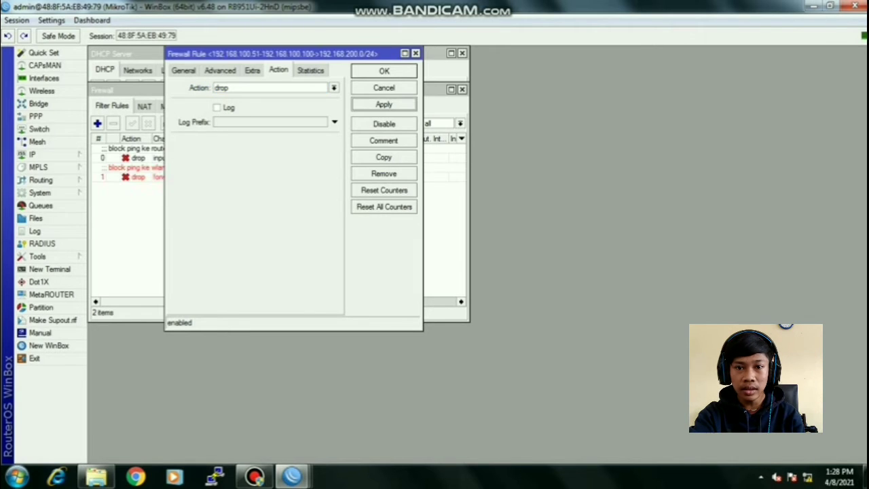
{"action": "left_click", "coordinate": [384, 71]}
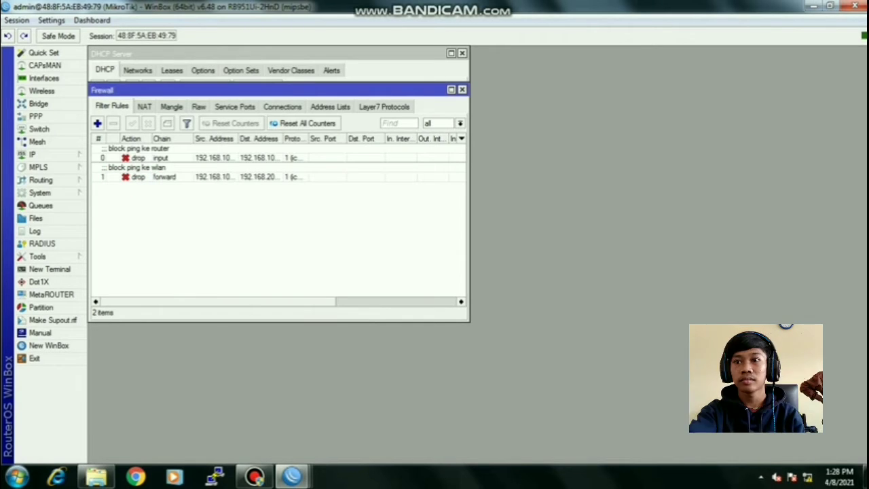
{"action": "left_click", "coordinate": [98, 124]}
{"action": "left_click", "coordinate": [184, 70]}
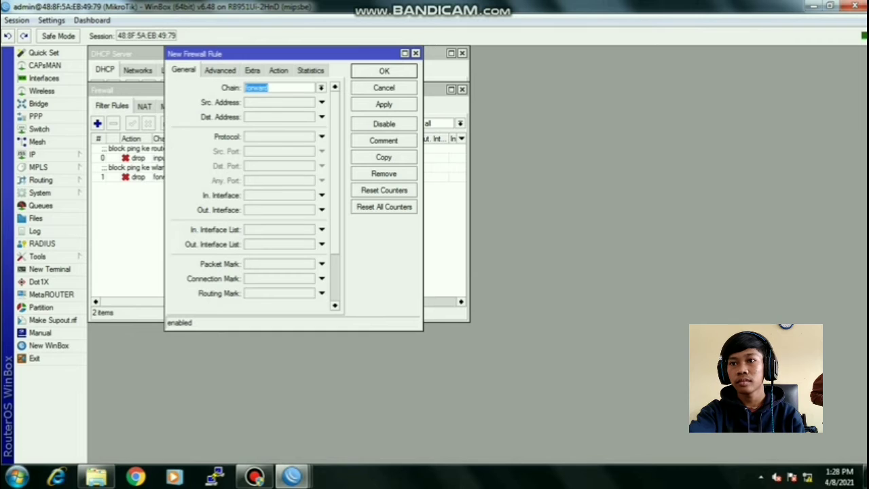
- Save an input-chain rule with action log and log prefix 'akses ke router'
{"action": "left_click", "coordinate": [321, 88]}
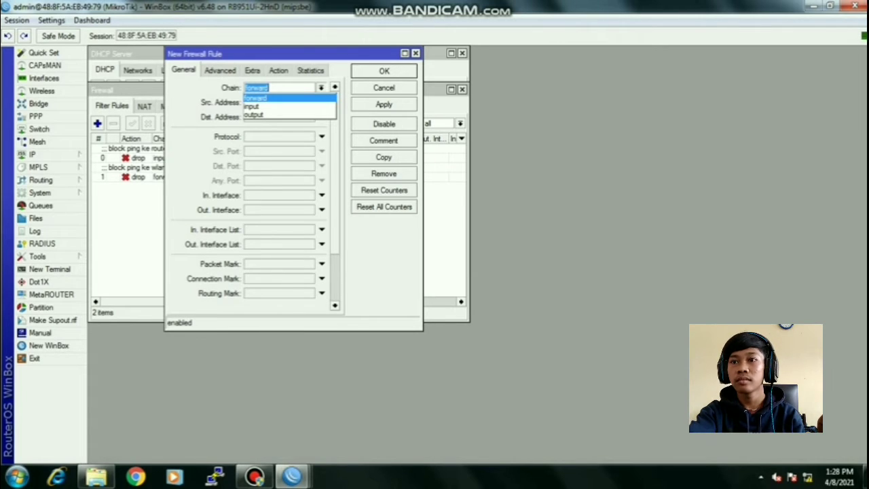
{"action": "key", "text": "Down"}
{"action": "key", "text": "Return"}
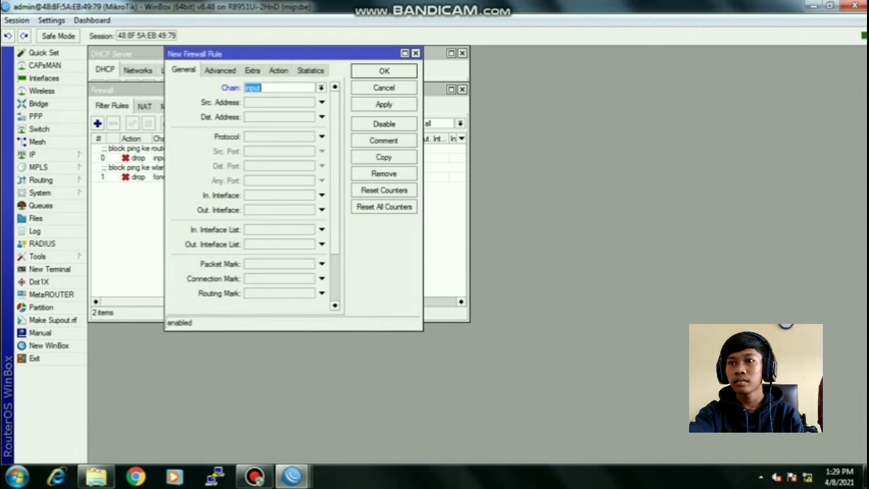
{"action": "left_click", "coordinate": [252, 70]}
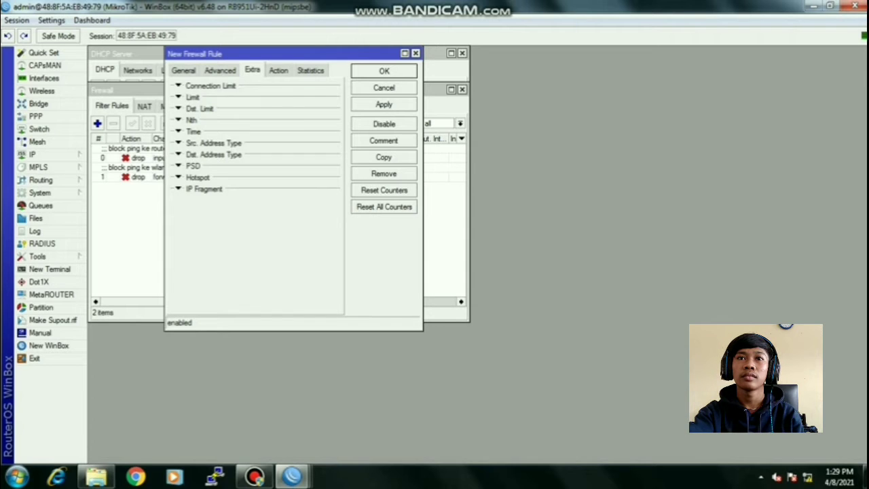
{"action": "left_click", "coordinate": [278, 70]}
{"action": "left_click", "coordinate": [334, 87]}
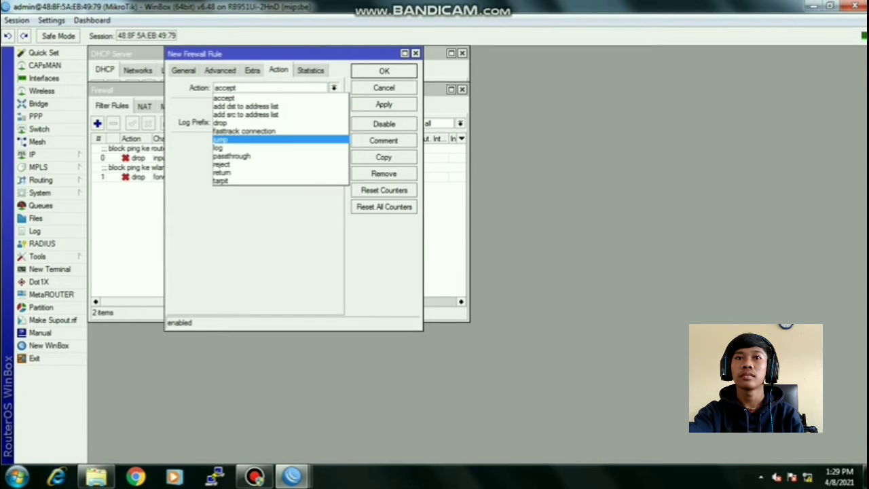
{"action": "left_click", "coordinate": [271, 148]}
{"action": "left_click", "coordinate": [217, 108]}
{"action": "left_click", "coordinate": [334, 122]}
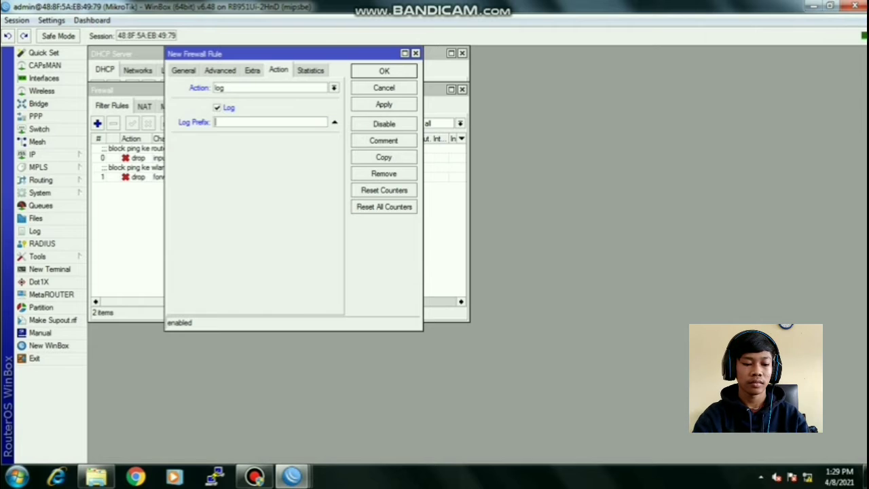
{"action": "type", "text": "aks"}
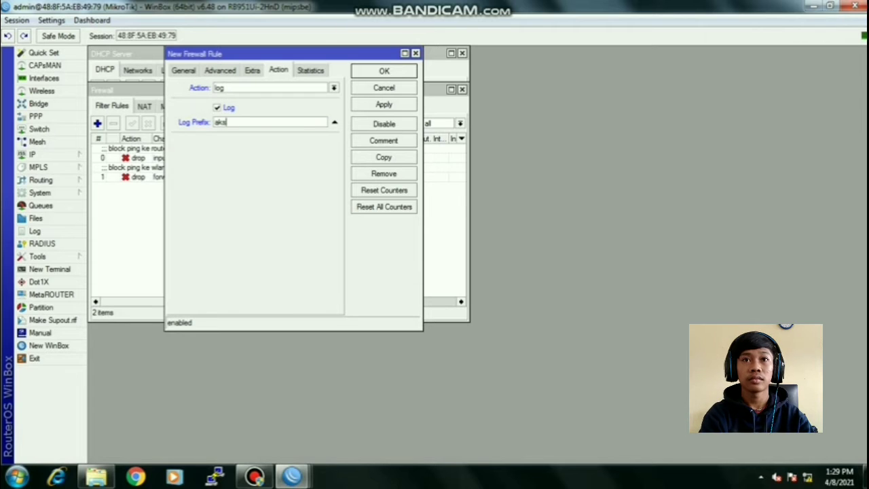
{"action": "type", "text": "es k"}
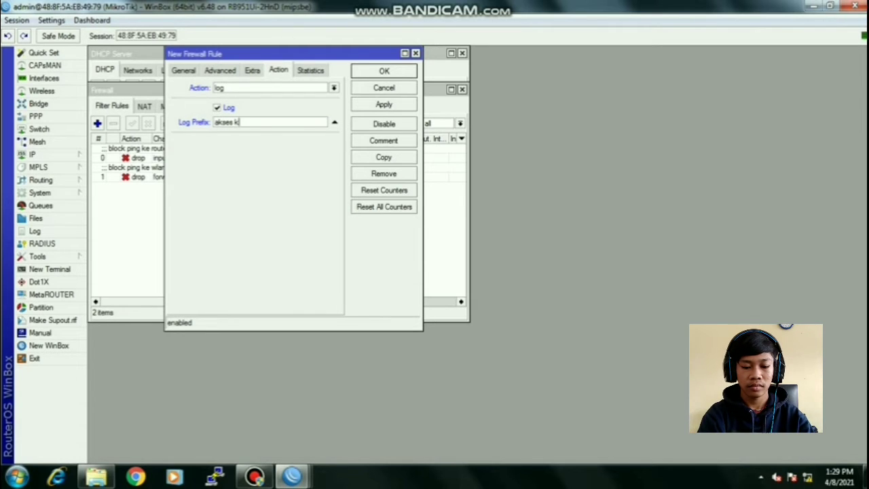
{"action": "type", "text": "e router"}
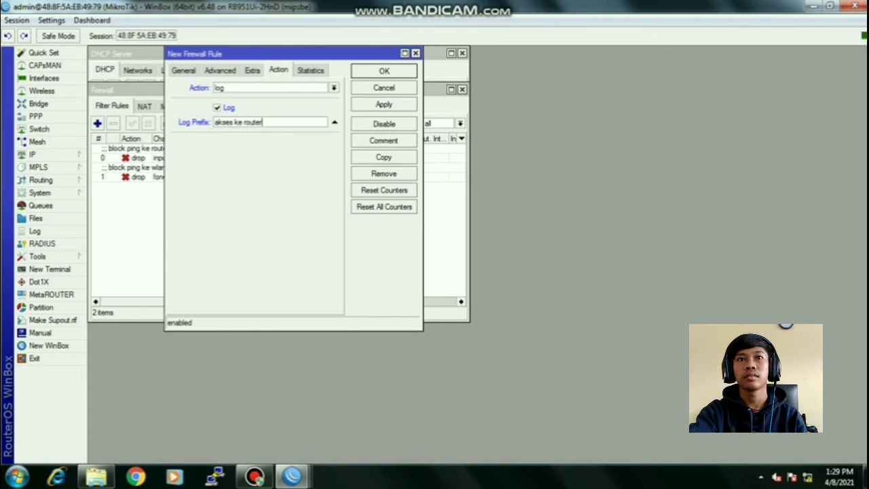
{"action": "left_click", "coordinate": [383, 104]}
{"action": "left_click", "coordinate": [383, 71]}
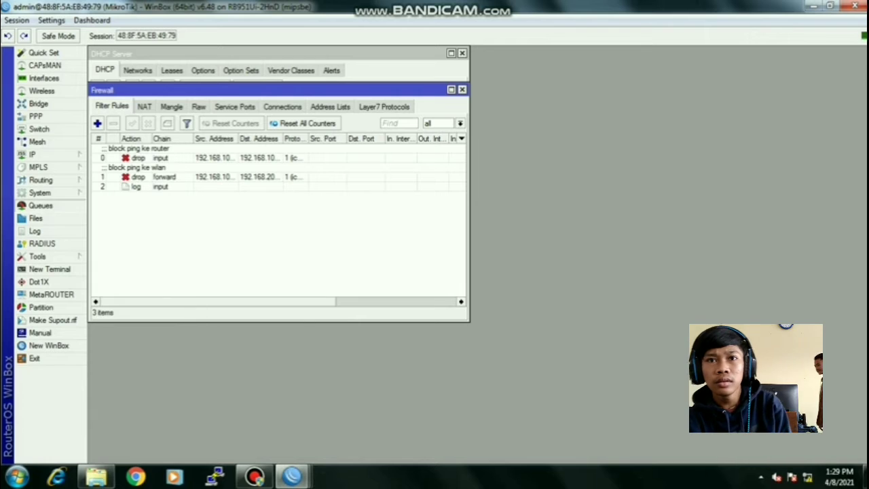
- Check the Log entries and start a new rule in System > Logging
{"action": "left_click", "coordinate": [35, 231]}
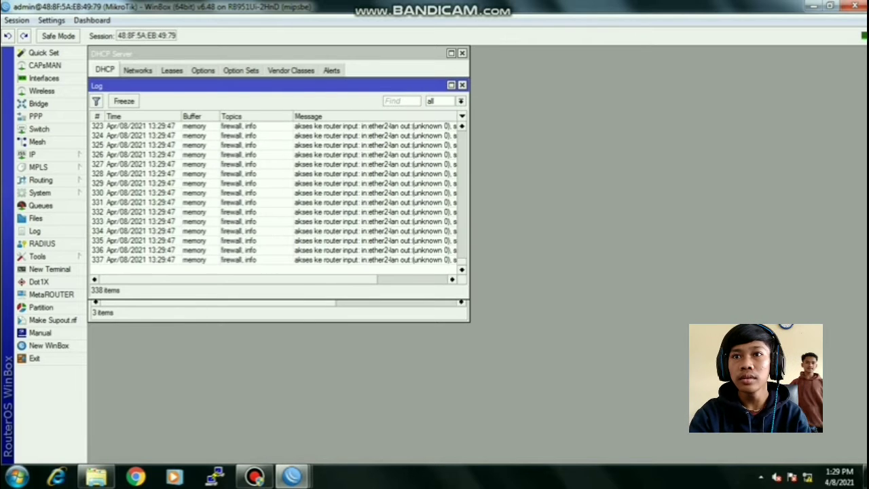
{"action": "mouse_move", "coordinate": [39, 192]}
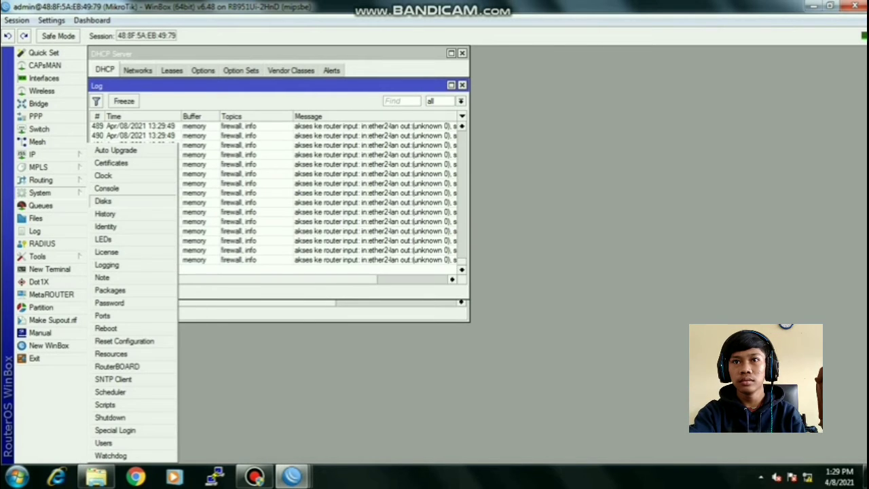
{"action": "left_click", "coordinate": [107, 264]}
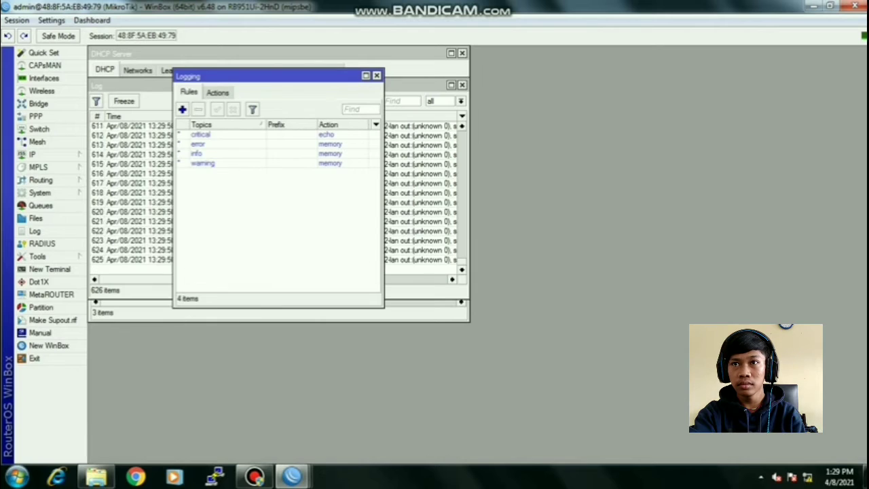
{"action": "left_click", "coordinate": [182, 110]}
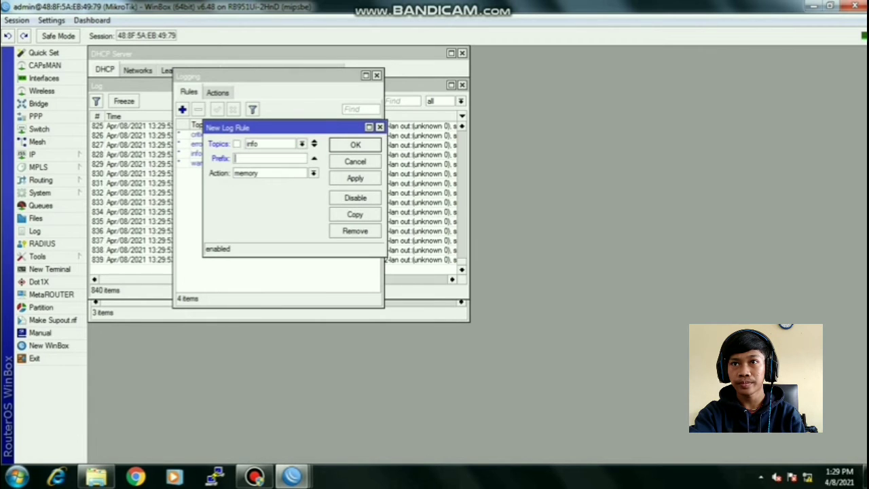
- Create a logging rule with no topics, prefix 'akses ke router' and action disk
{"action": "left_click", "coordinate": [314, 142]}
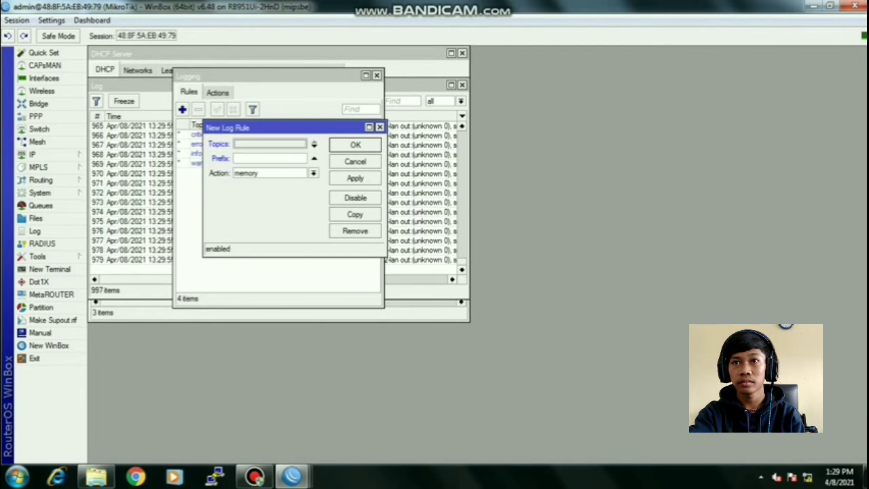
{"action": "left_click", "coordinate": [269, 159]}
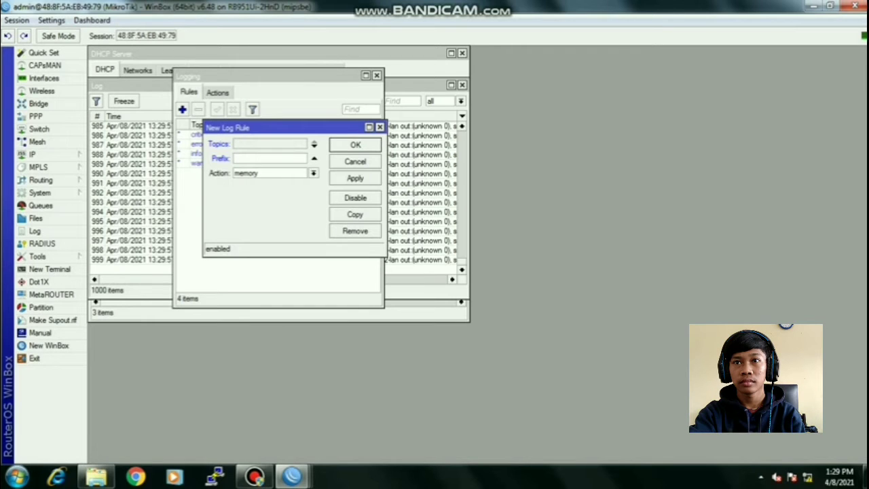
{"action": "type", "text": "akses"}
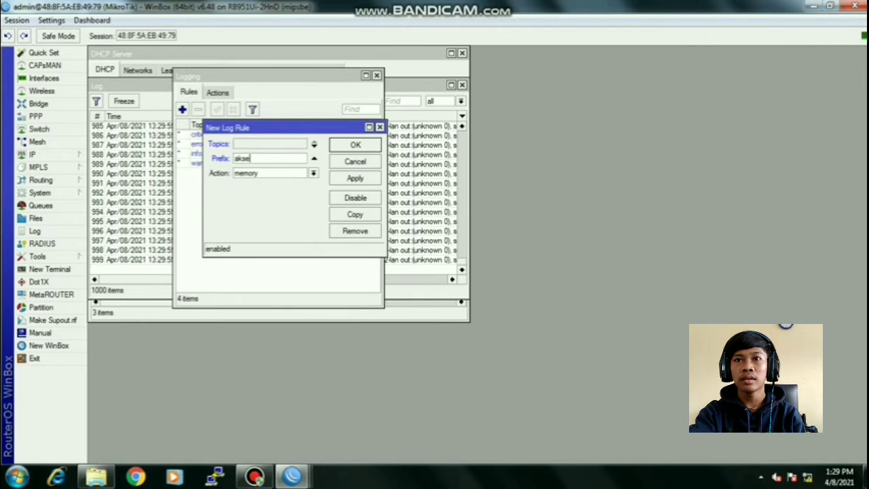
{"action": "type", "text": " ke "}
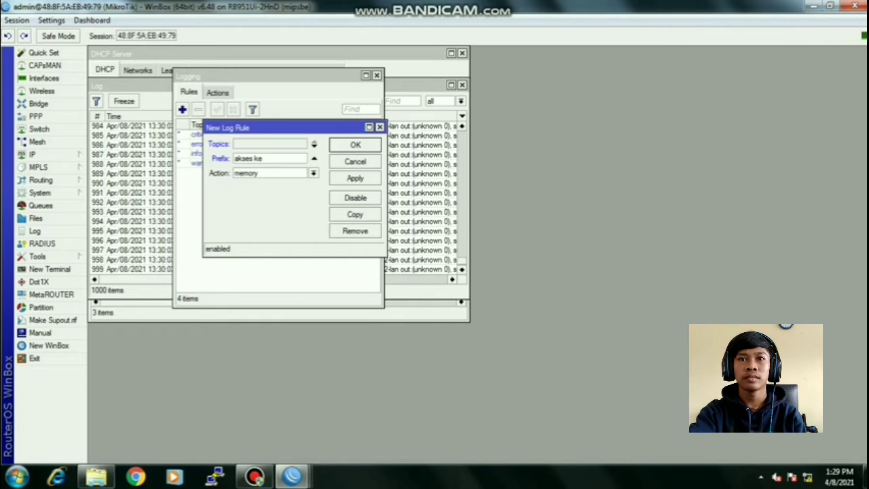
{"action": "type", "text": "router"}
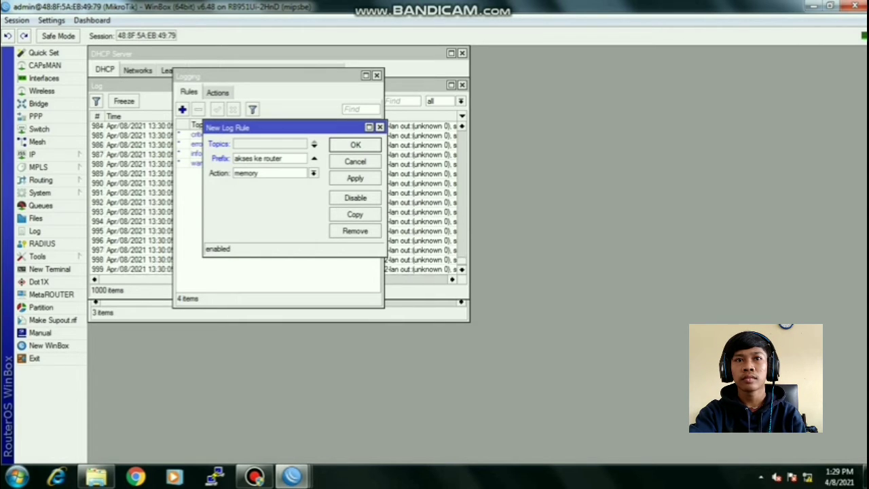
{"action": "left_click", "coordinate": [313, 174]}
{"action": "left_click", "coordinate": [272, 184]}
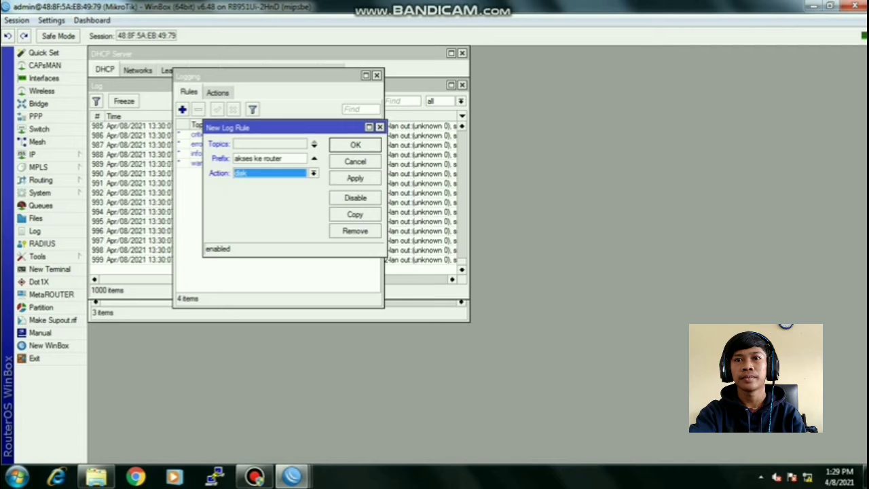
{"action": "left_click", "coordinate": [355, 178]}
{"action": "left_click", "coordinate": [355, 145]}
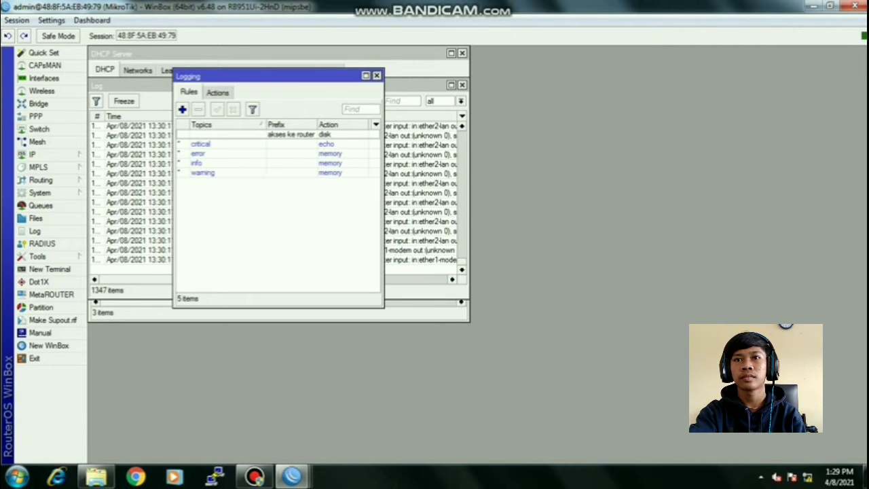
{"action": "left_click", "coordinate": [377, 76]}
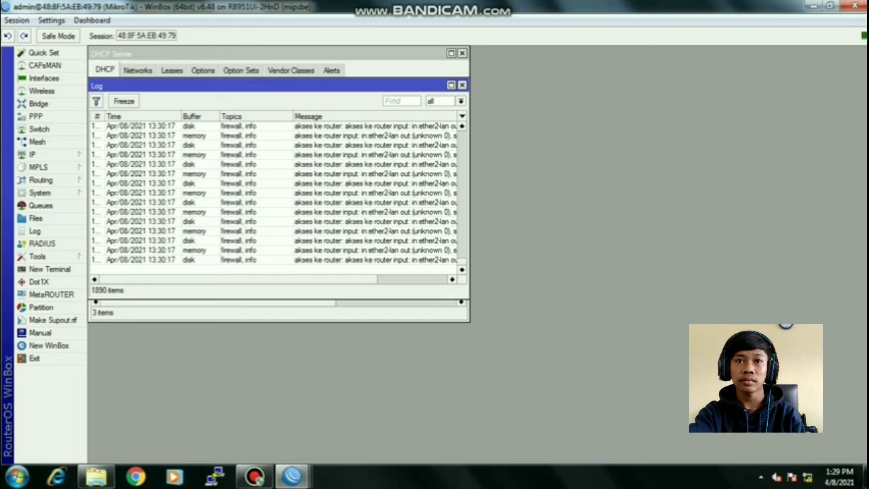
{"action": "left_click", "coordinate": [32, 155]}
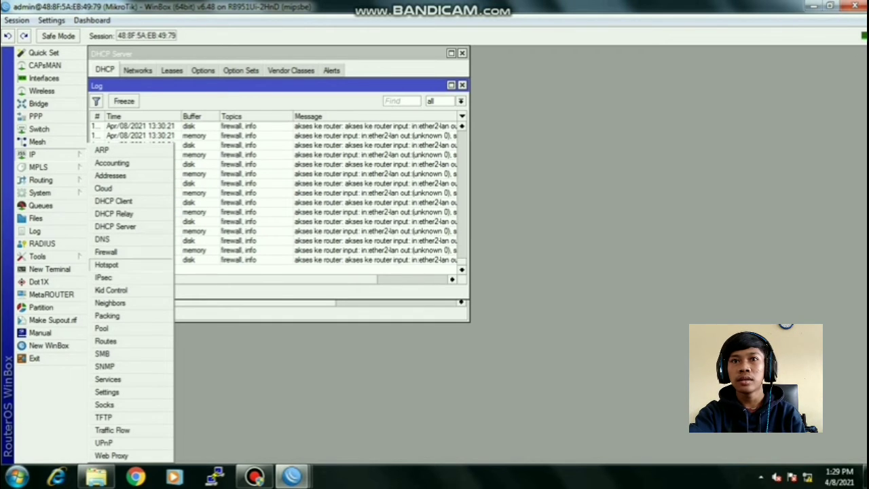
- Add IP address 192.168.200.1/24 on interface ether3-wlan, then close the Address List
{"action": "left_click", "coordinate": [110, 175]}
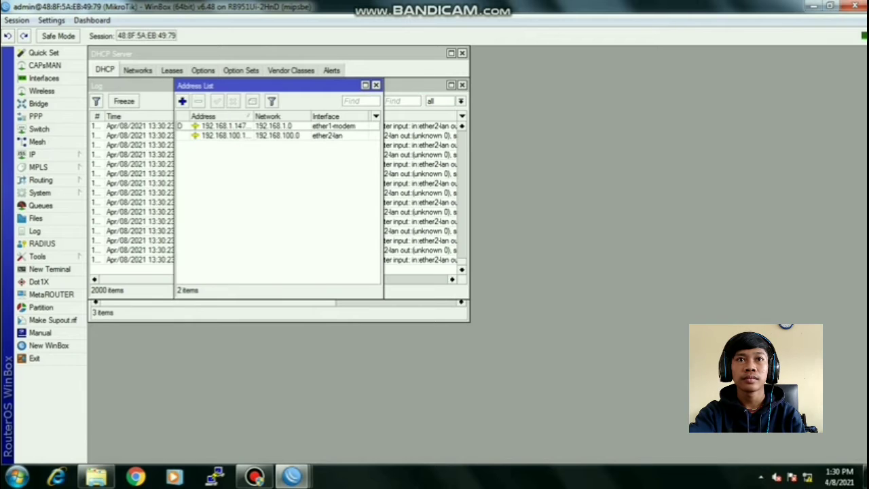
{"action": "left_click", "coordinate": [182, 101]}
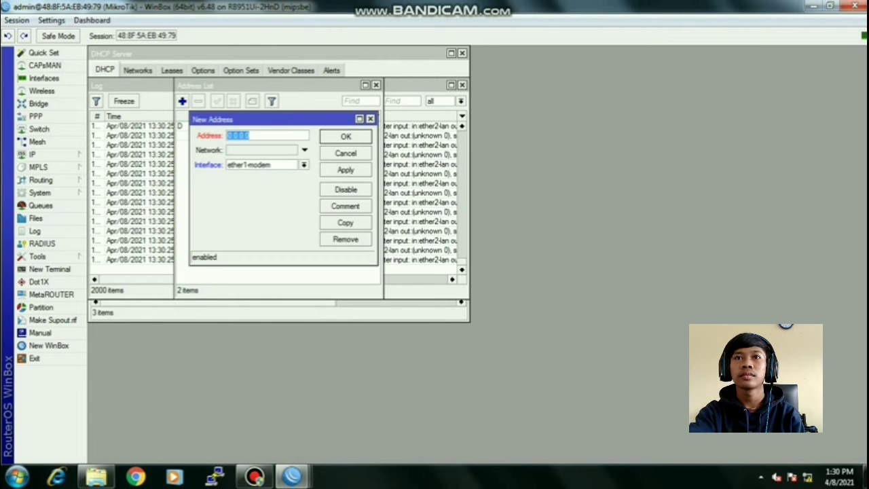
{"action": "type", "text": "192.168."}
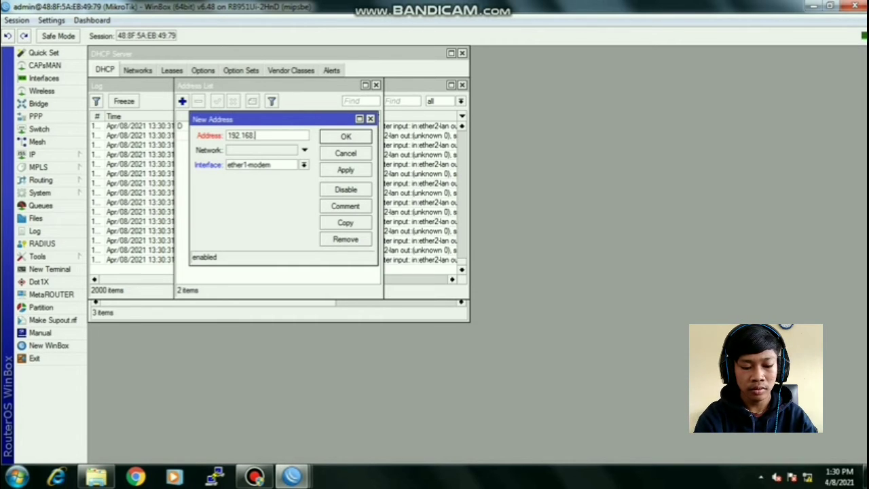
{"action": "type", "text": "200.1"}
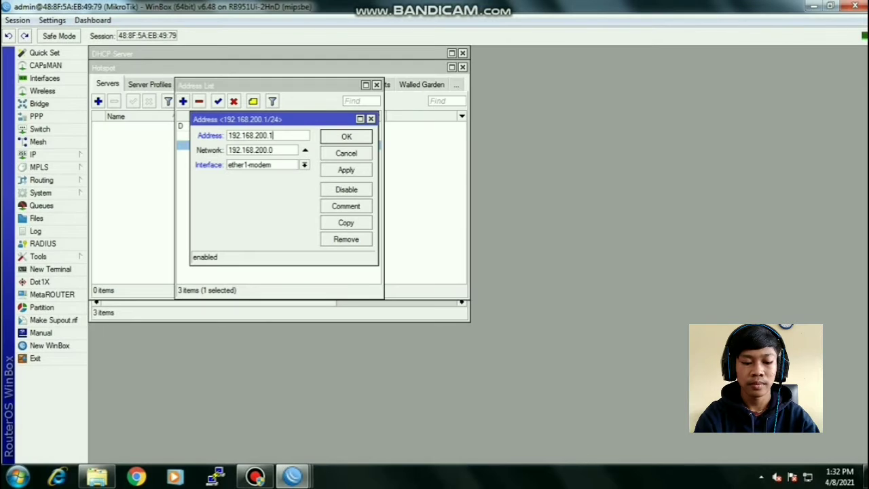
{"action": "type", "text": "/"}
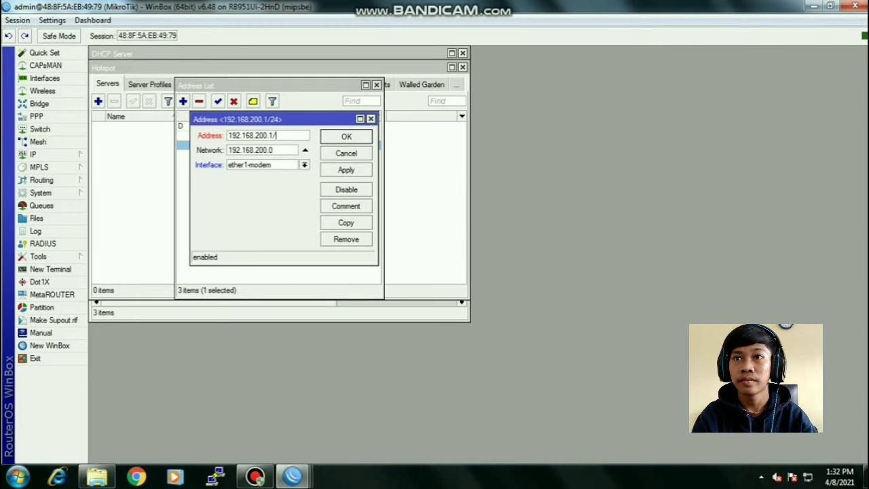
{"action": "type", "text": "24"}
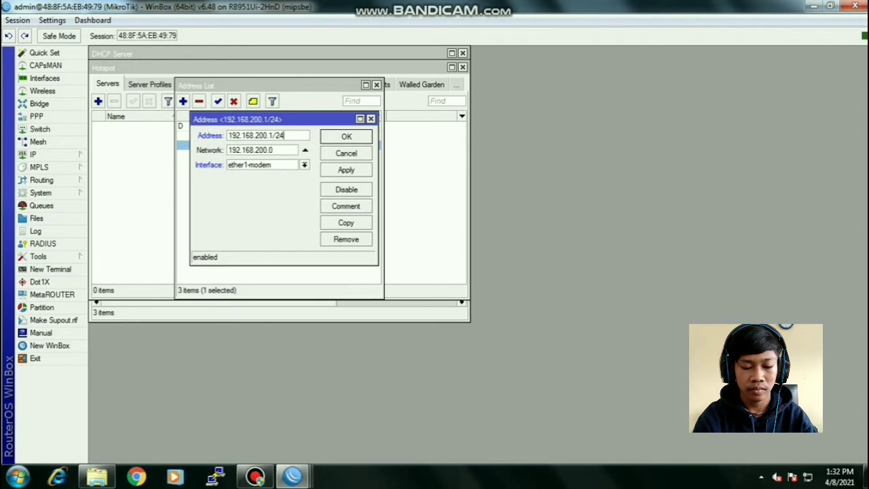
{"action": "left_click", "coordinate": [304, 165]}
{"action": "left_click", "coordinate": [251, 191]}
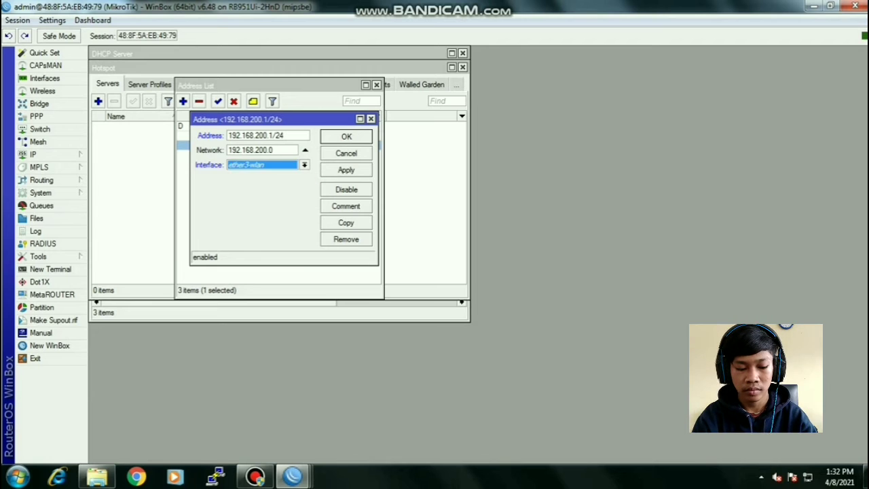
{"action": "left_click", "coordinate": [347, 170]}
{"action": "left_click", "coordinate": [346, 137]}
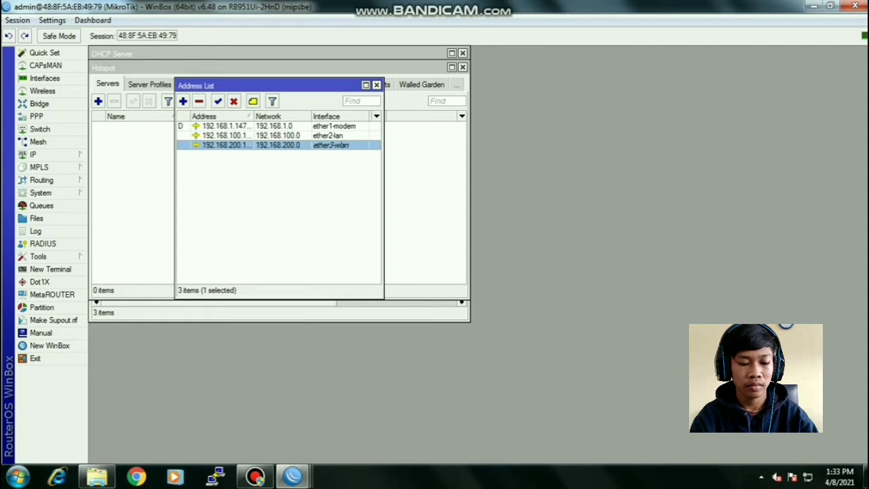
{"action": "left_click", "coordinate": [377, 84]}
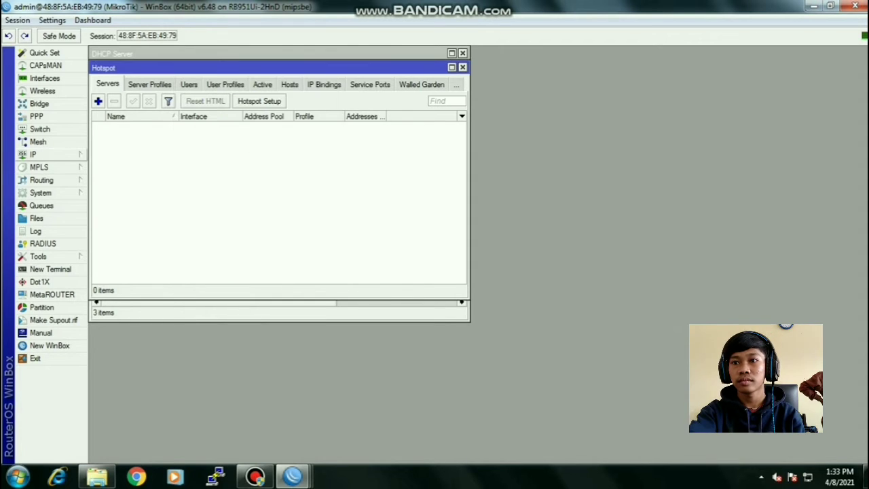
- Run DHCP Setup on ether3-wlan with the pool ending at 192.168.200.100 and 10-minute leases
{"action": "left_click", "coordinate": [34, 155]}
{"action": "left_click", "coordinate": [115, 226]}
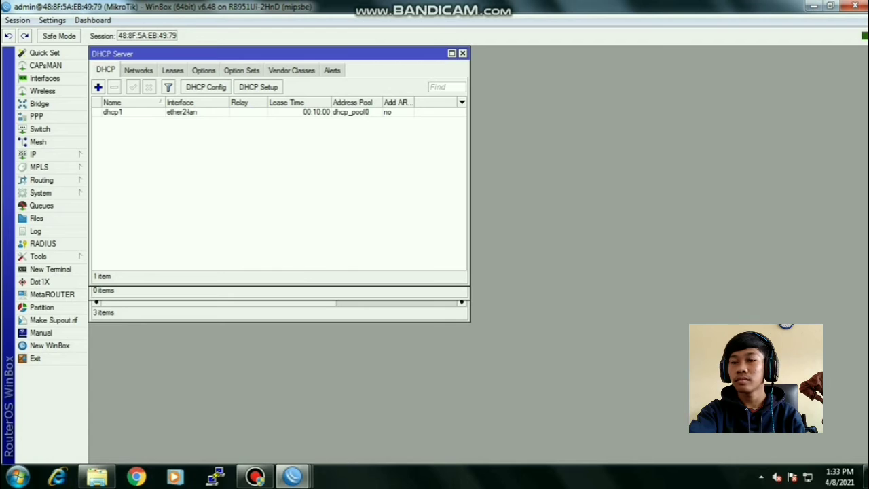
{"action": "left_click", "coordinate": [258, 87]}
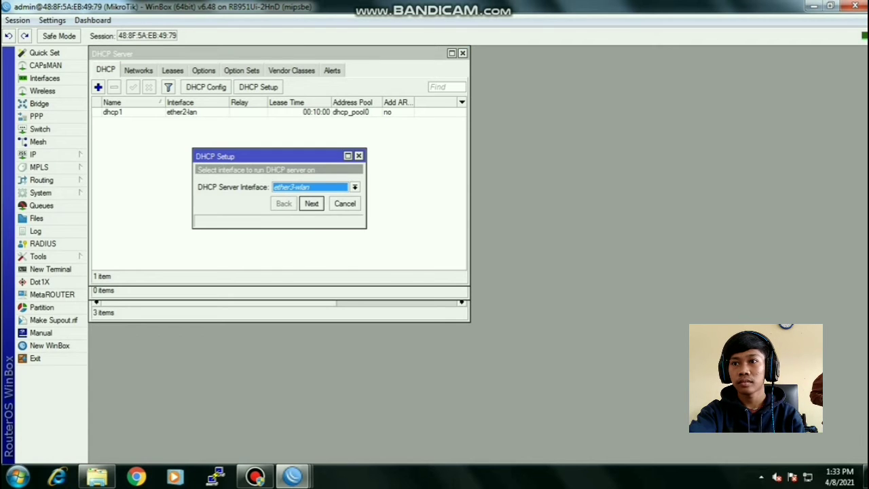
{"action": "key", "text": "Return"}
{"action": "key", "text": "Return"}
{"action": "key", "text": "Return"}
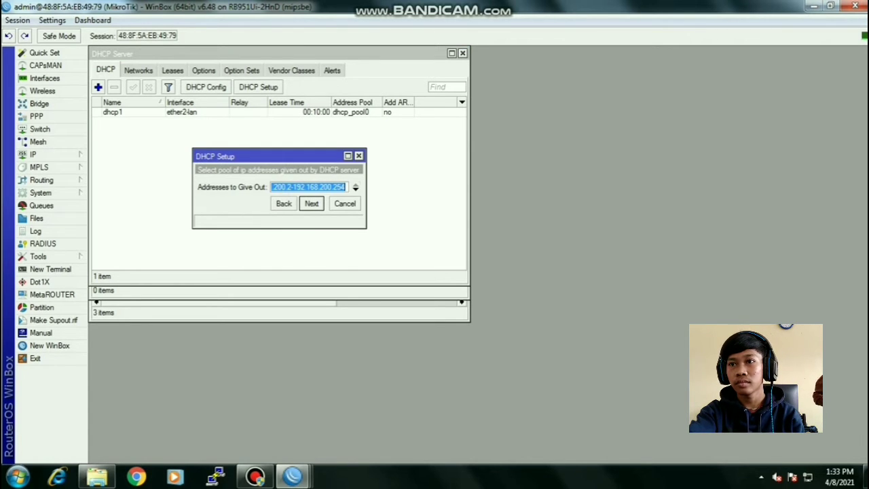
{"action": "key", "text": "Right"}
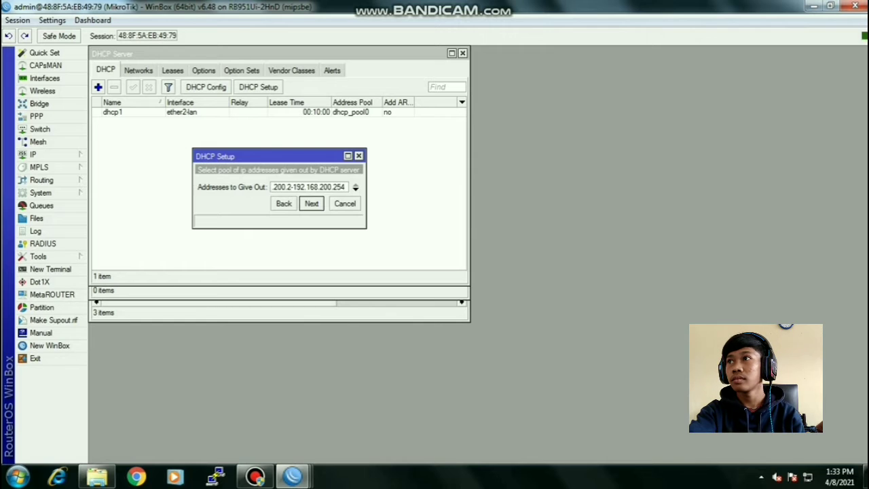
{"action": "key", "text": "BackSpace"}
{"action": "key", "text": "BackSpace"}
{"action": "key", "text": "BackSpace"}
{"action": "type", "text": "100"}
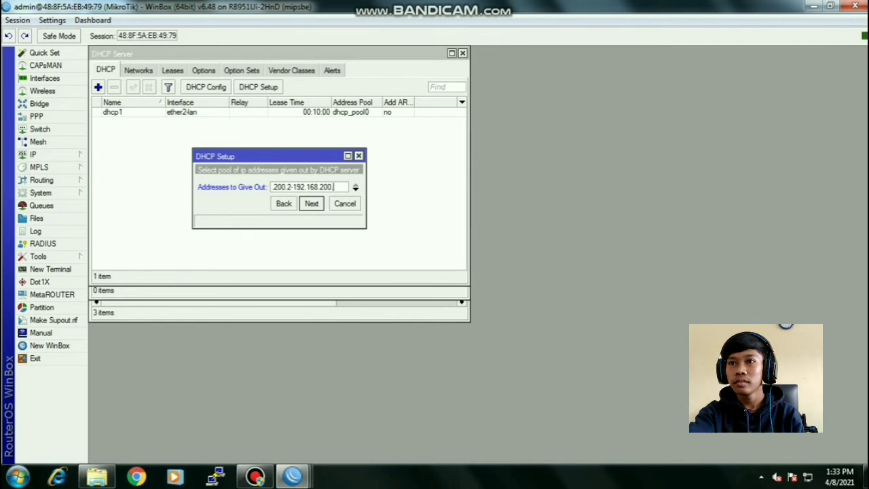
{"action": "key", "text": "Return"}
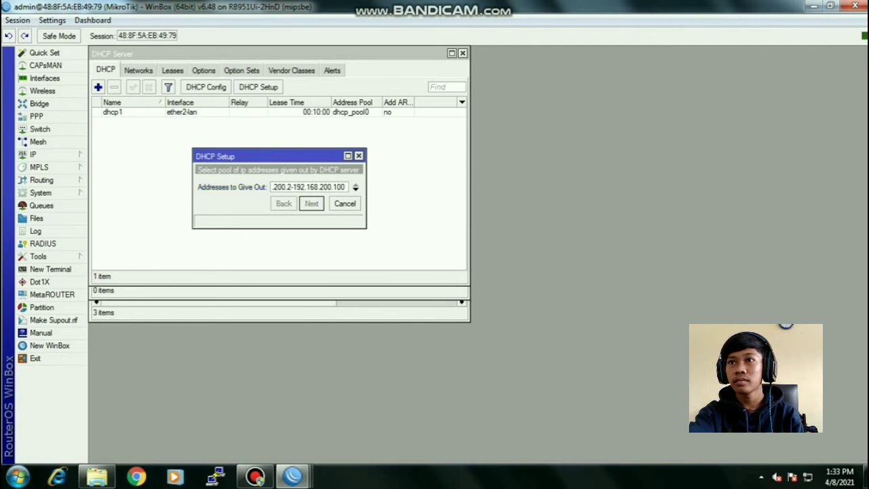
{"action": "key", "text": "Return"}
{"action": "key", "text": "Return"}
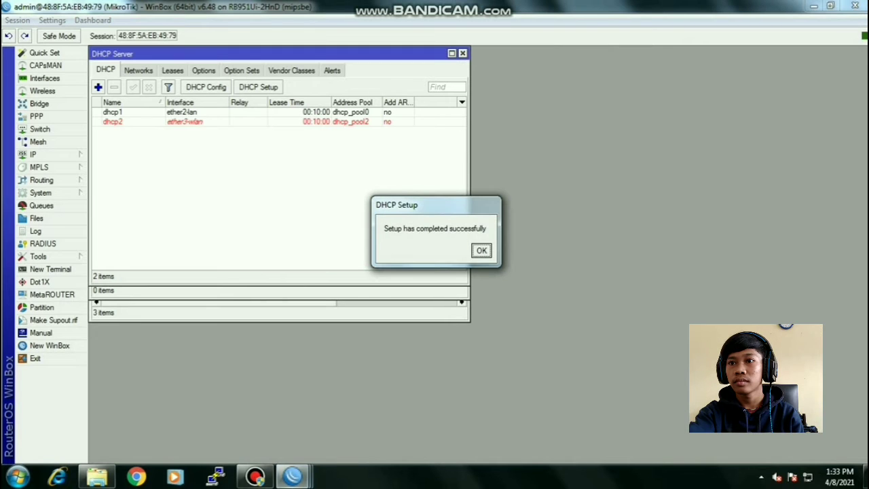
{"action": "key", "text": "Return"}
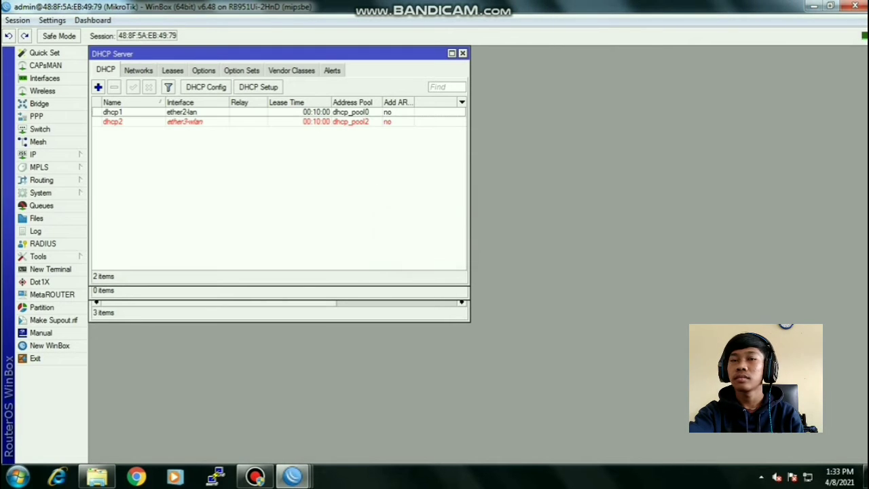
{"action": "left_click", "coordinate": [41, 154]}
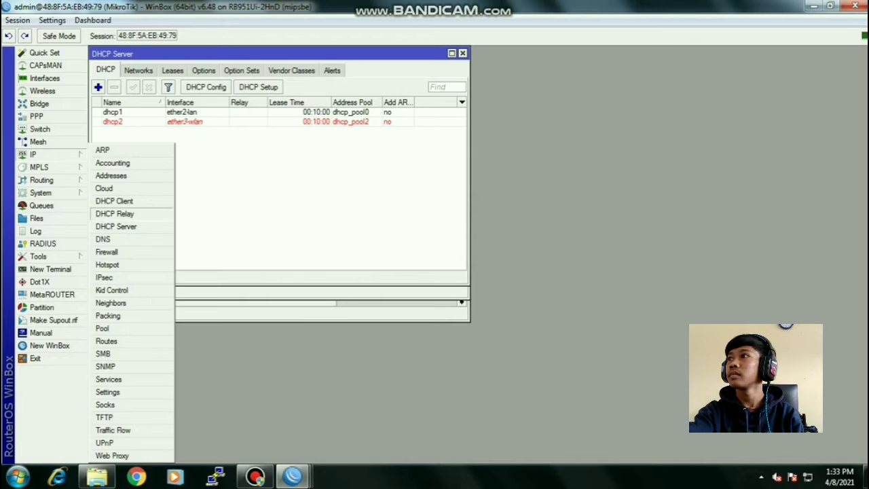
- Start Hotspot Setup on ether3-wlan, keeping default address, pool, SMTP and DNS, with no certificate
{"action": "left_click", "coordinate": [107, 264]}
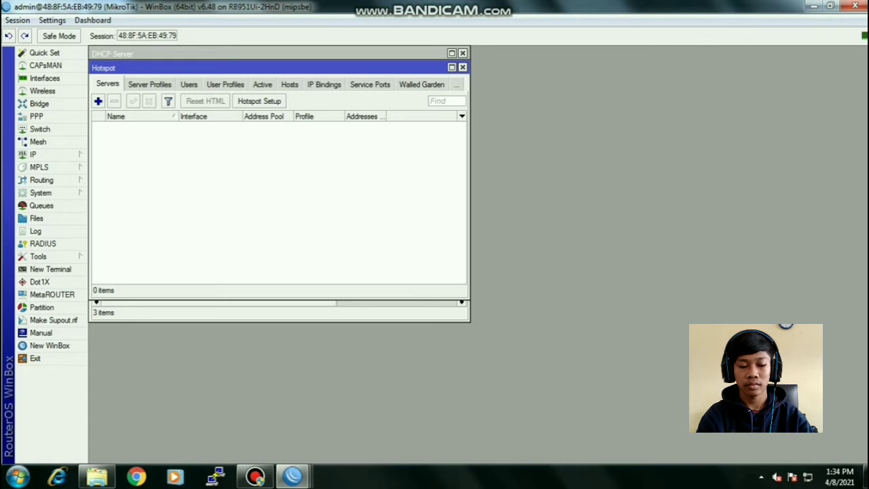
{"action": "left_click", "coordinate": [259, 101]}
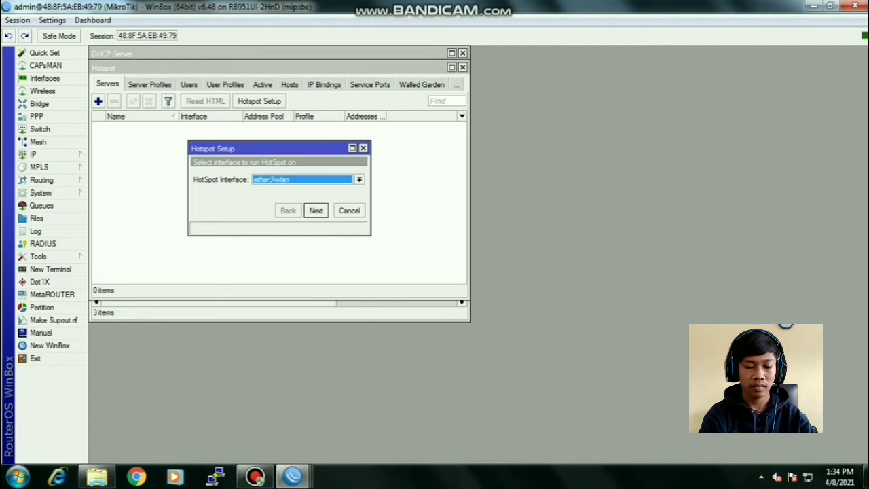
{"action": "left_click", "coordinate": [316, 210]}
{"action": "left_click", "coordinate": [315, 211]}
{"action": "left_click", "coordinate": [316, 211]}
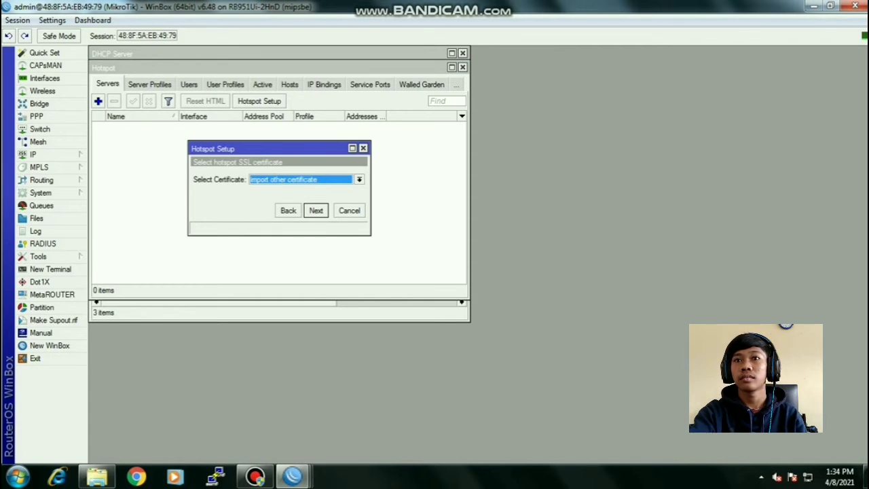
{"action": "left_click", "coordinate": [359, 179]}
{"action": "left_click", "coordinate": [313, 197]}
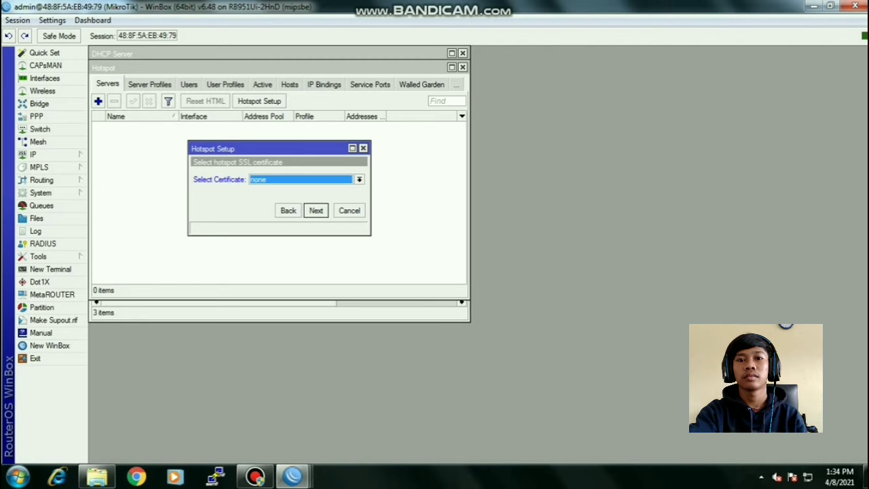
{"action": "left_click", "coordinate": [316, 211]}
{"action": "left_click", "coordinate": [315, 211]}
{"action": "left_click", "coordinate": [316, 211]}
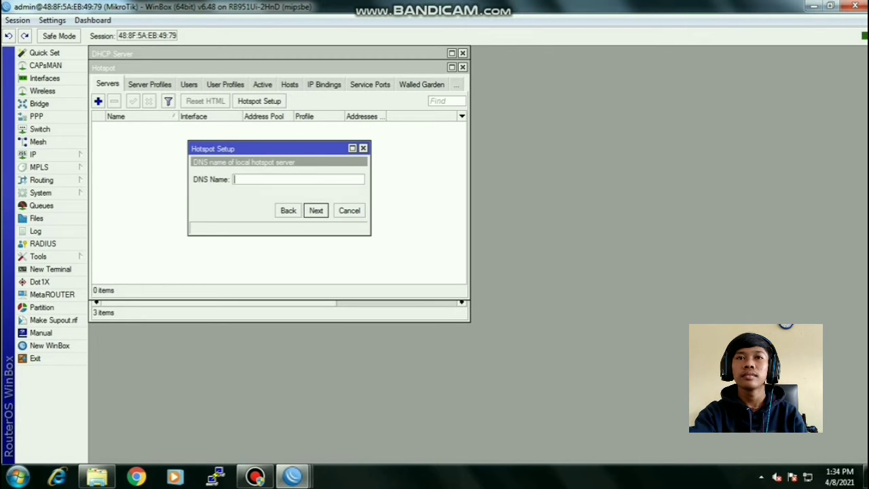
- Set DNS name tkj.net, enter the local hotspot user's password, and finish the setup
{"action": "type", "text": "t"}
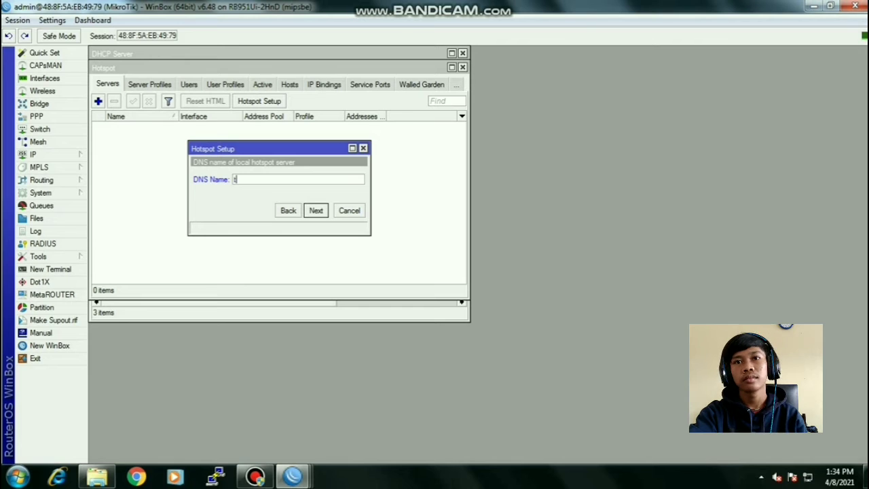
{"action": "type", "text": "k"}
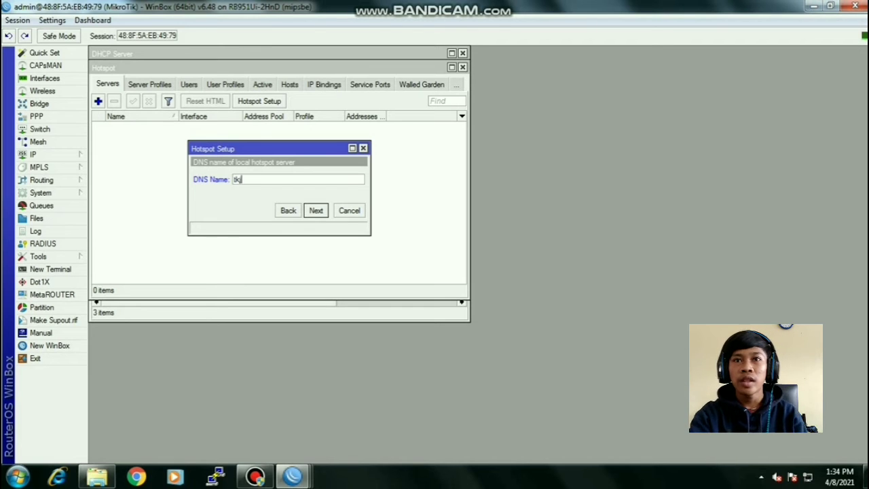
{"action": "type", "text": "j.net"}
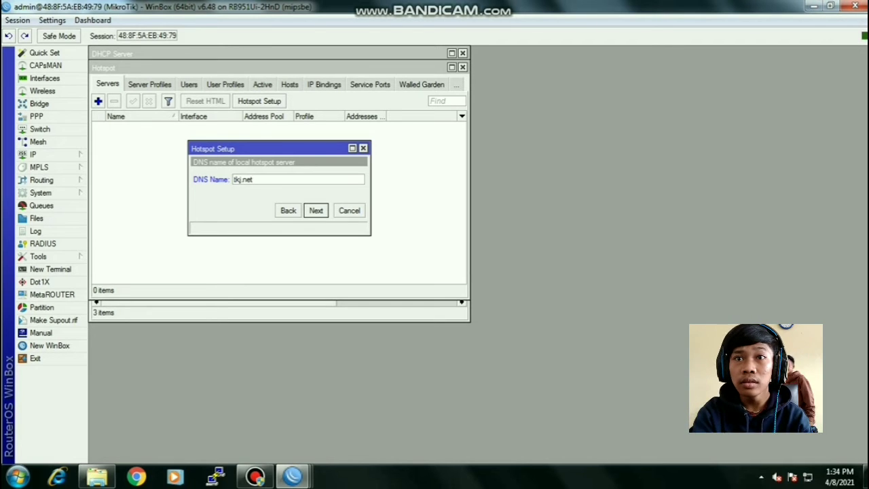
{"action": "key", "text": "Return"}
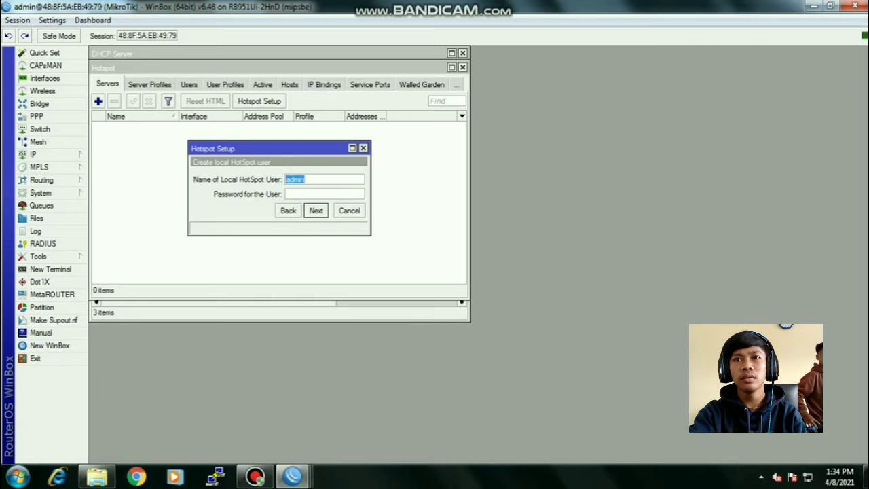
{"action": "key", "text": "Tab"}
{"action": "type", "text": "admin"}
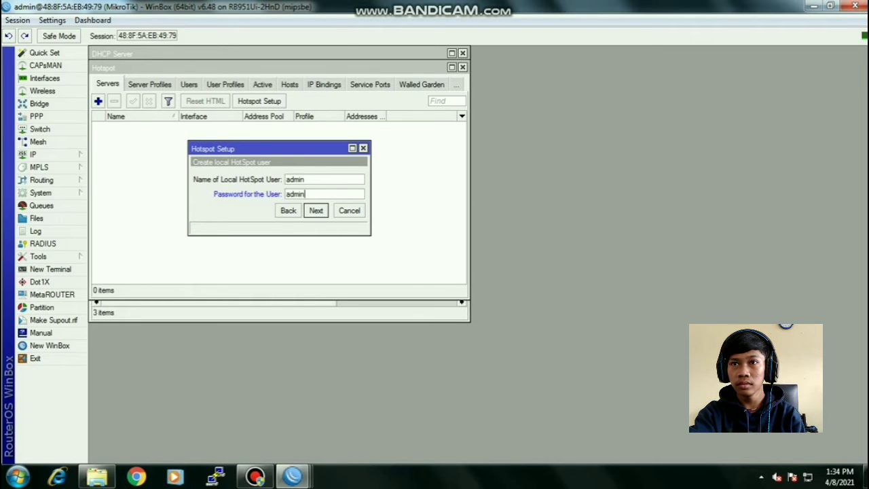
{"action": "key", "text": "Return"}
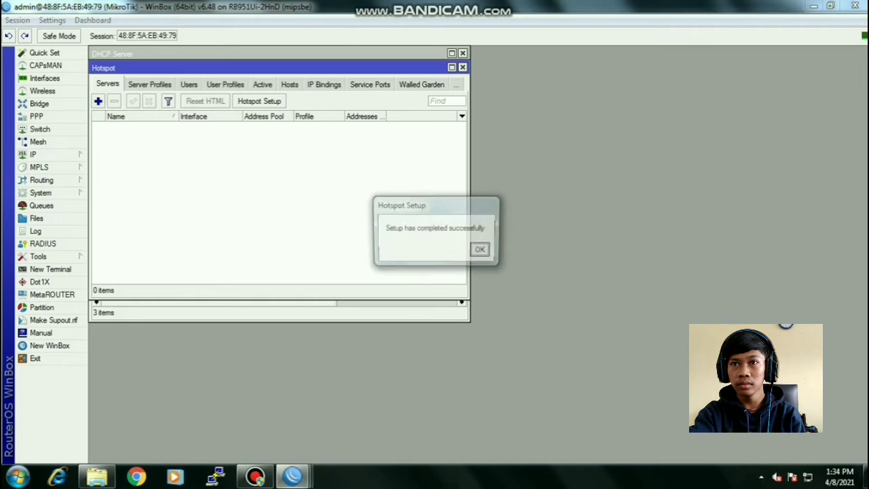
{"action": "key", "text": "Return"}
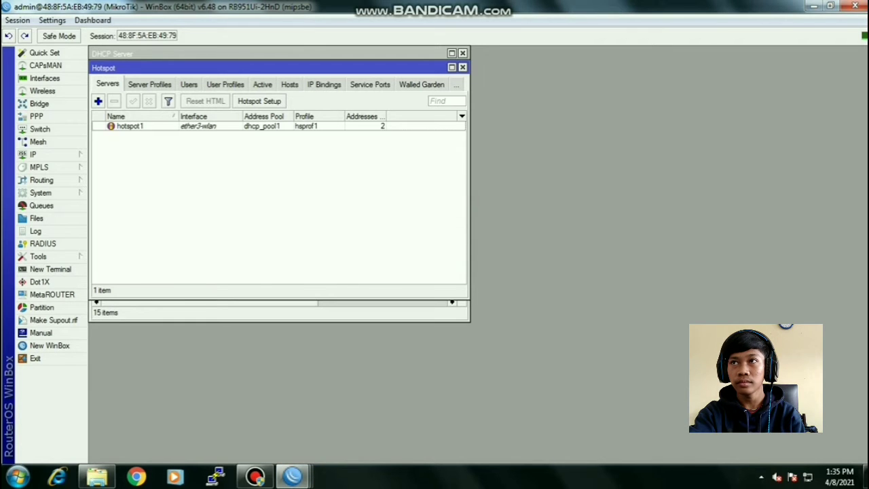
- Enable RADIUS authentication in the hsprof1 hotspot server profile
{"action": "left_click", "coordinate": [149, 85]}
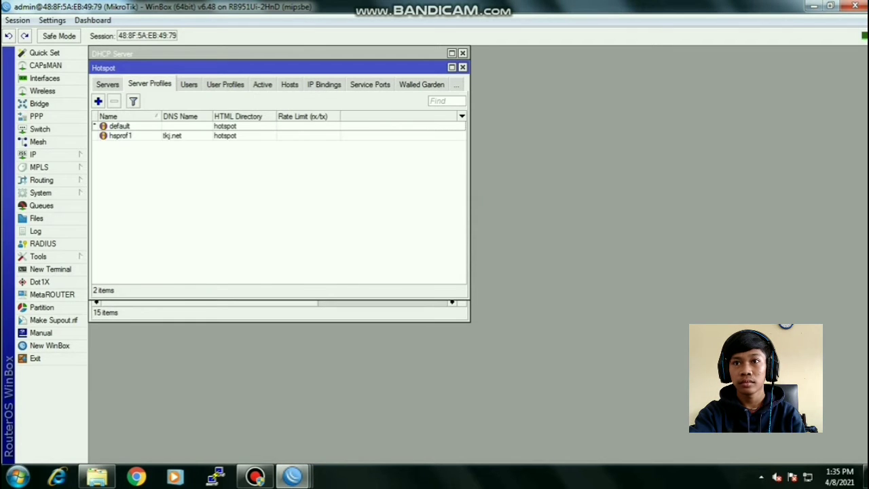
{"action": "double_click", "coordinate": [121, 135]}
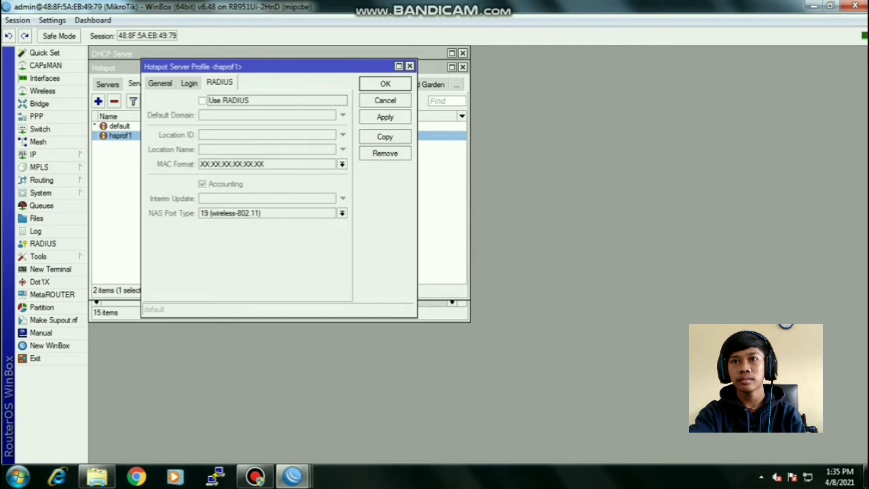
{"action": "left_click", "coordinate": [202, 100]}
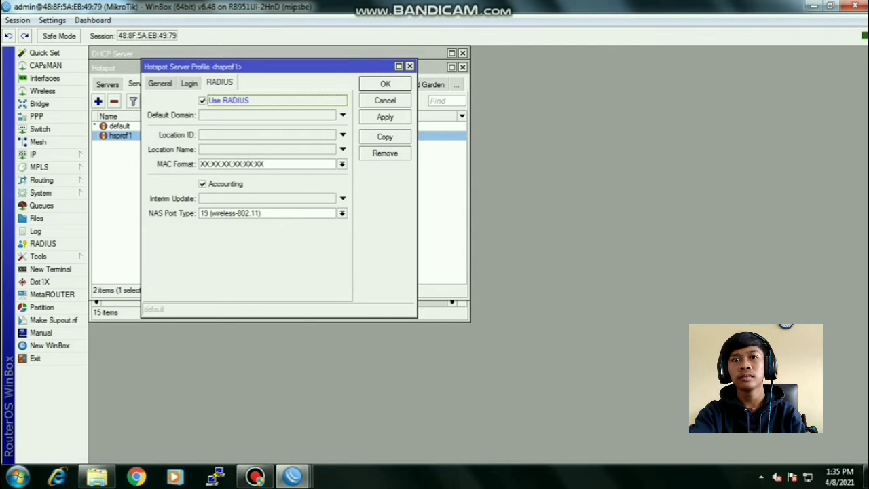
{"action": "left_click", "coordinate": [385, 117]}
{"action": "left_click", "coordinate": [385, 85]}
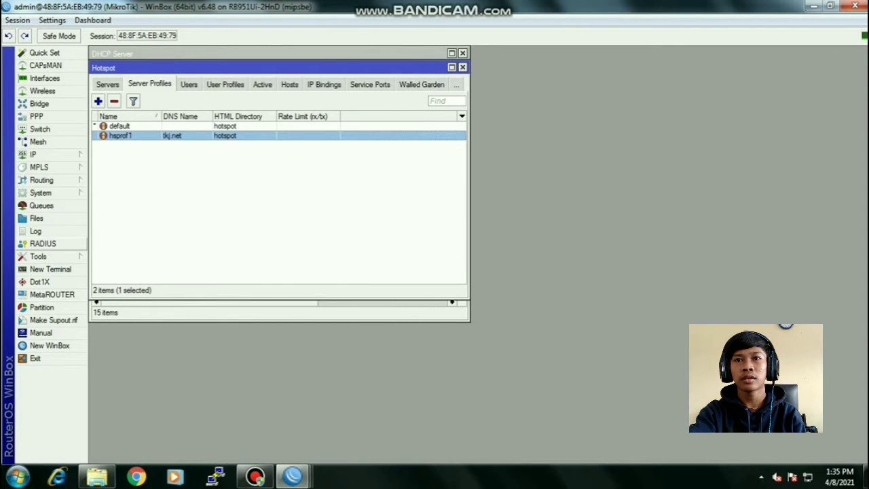
- Add a hotspot RADIUS server at 127.0.0.1 with the shared secret
{"action": "left_click", "coordinate": [42, 243]}
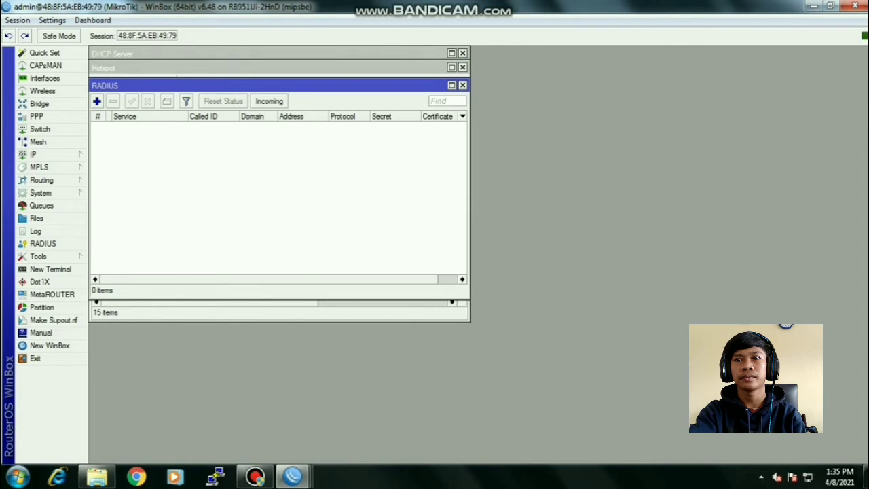
{"action": "left_click", "coordinate": [96, 100]}
{"action": "left_click", "coordinate": [227, 102]}
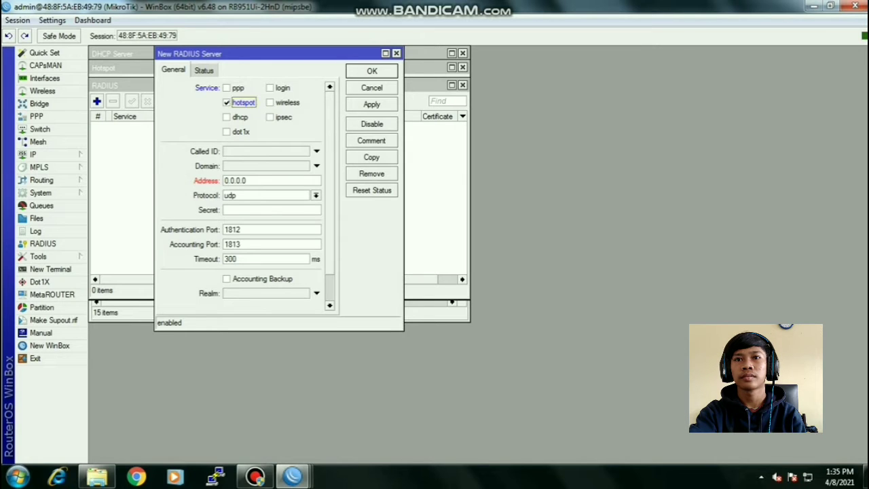
{"action": "double_click", "coordinate": [241, 180]}
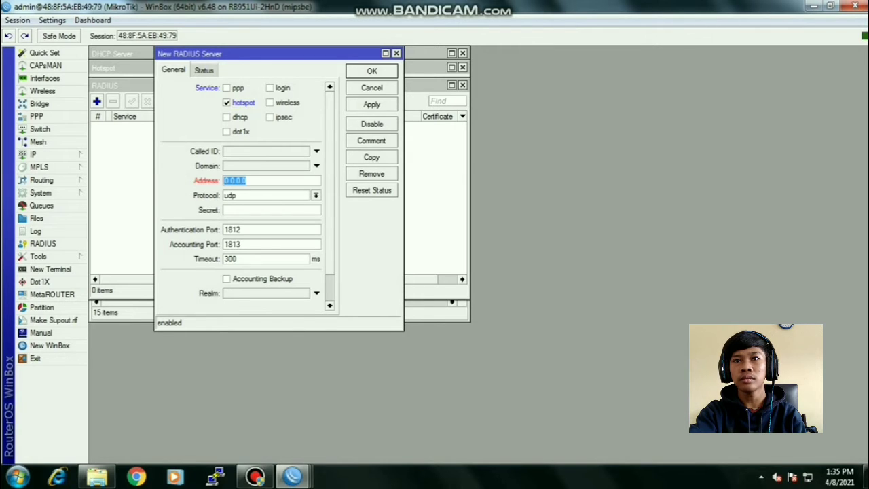
{"action": "type", "text": "1"}
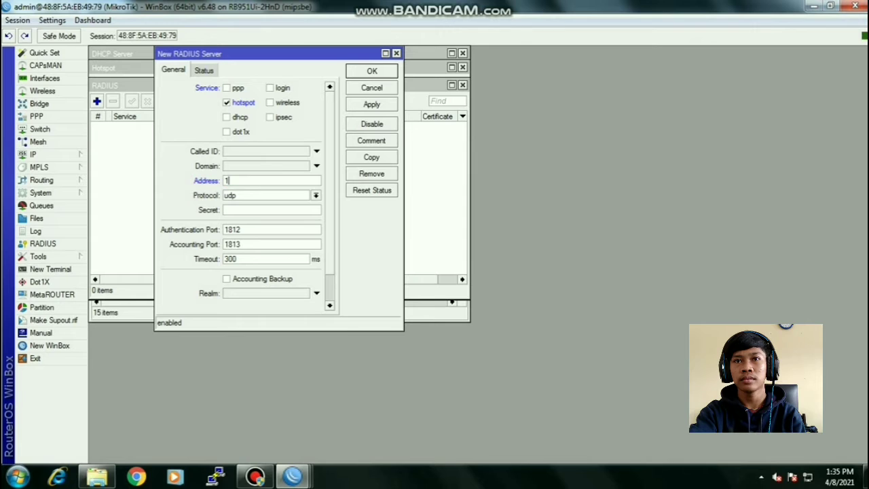
{"action": "type", "text": "27.0.0.1"}
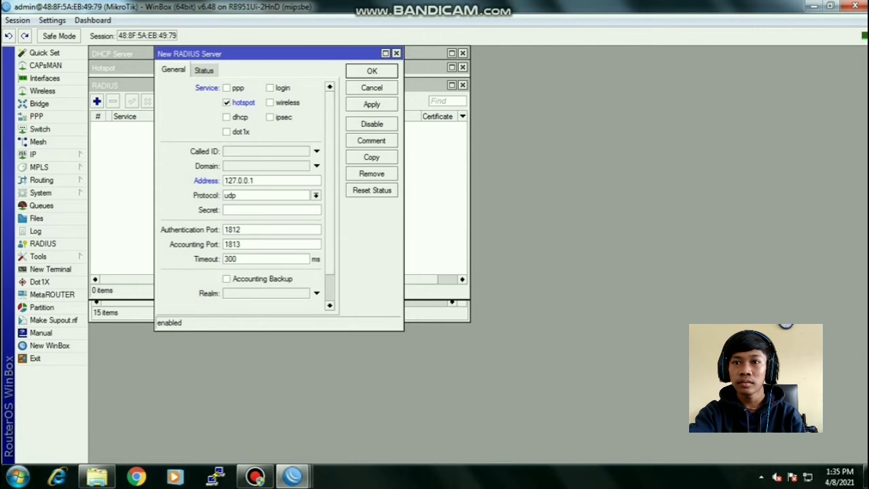
{"action": "left_click", "coordinate": [238, 210]}
{"action": "type", "text": "***"}
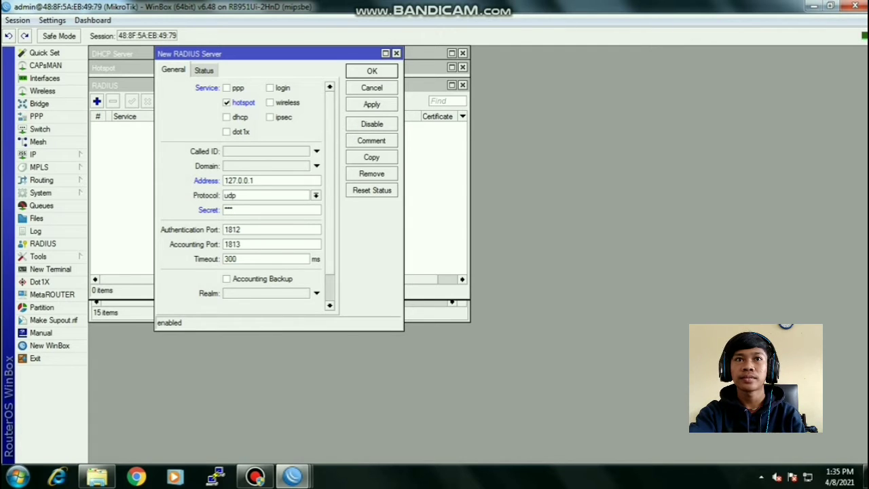
{"action": "left_click", "coordinate": [372, 105]}
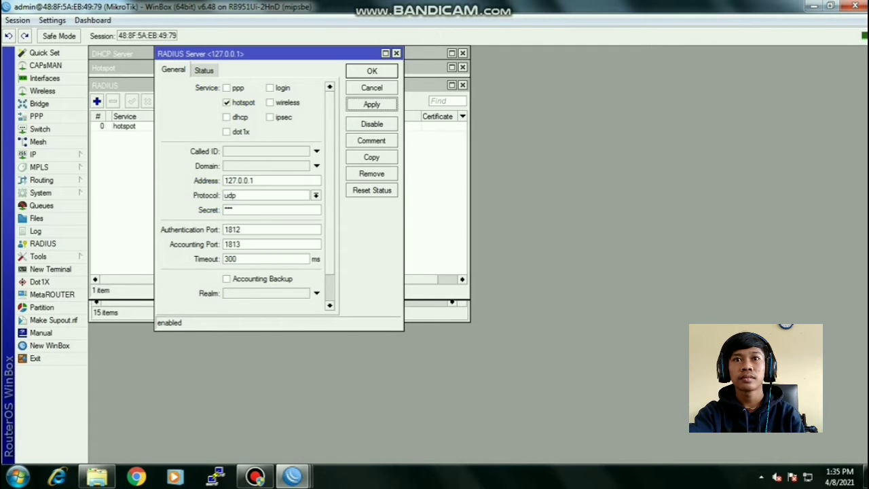
{"action": "left_click", "coordinate": [371, 71]}
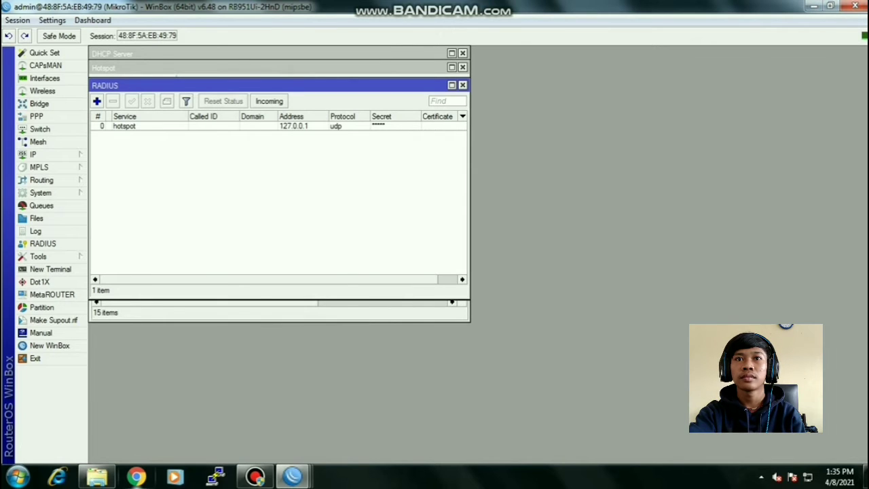
{"action": "left_click", "coordinate": [137, 477]}
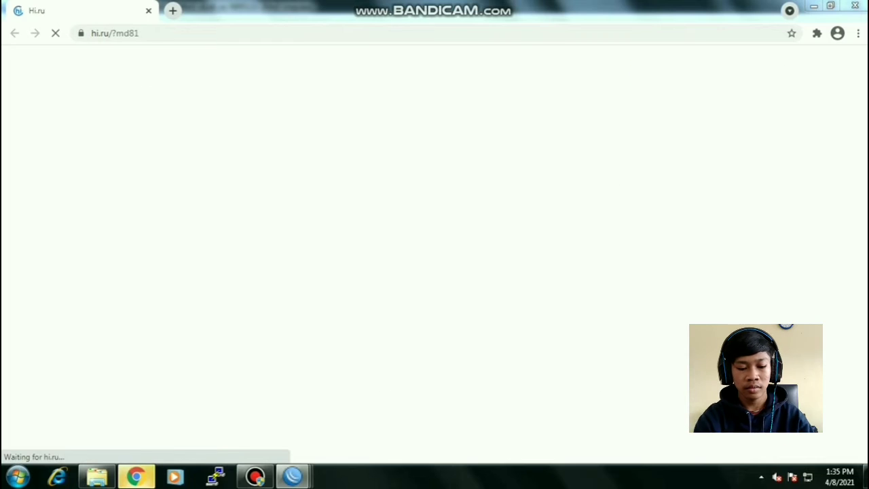
- In a fresh Chrome tab, load the User Manager page at 192.168.200.1/userman
{"action": "left_click", "coordinate": [172, 11]}
{"action": "left_click", "coordinate": [148, 11]}
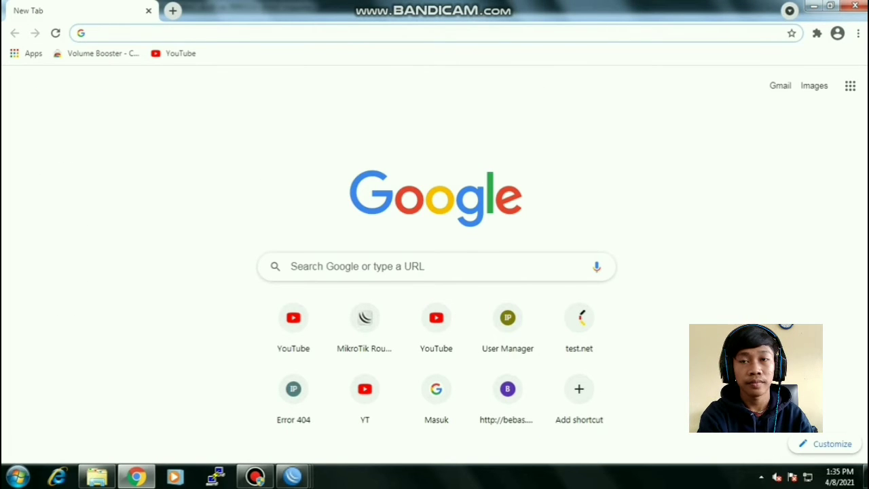
{"action": "type", "text": "192"}
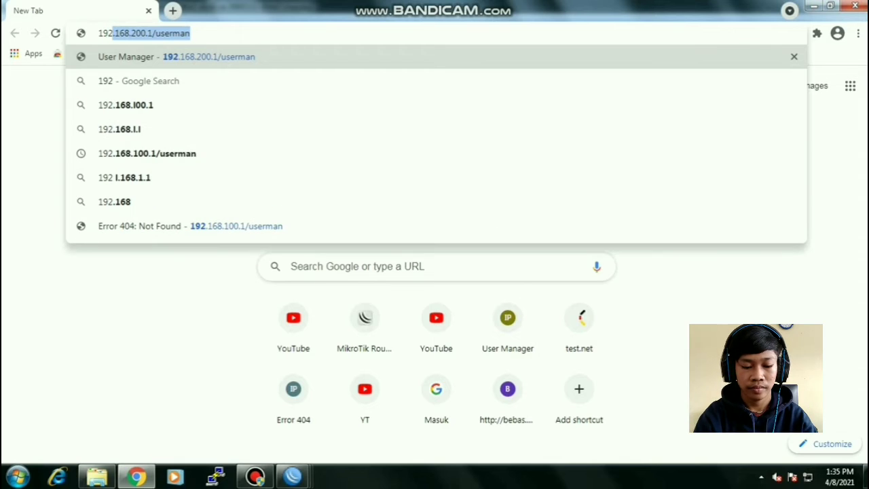
{"action": "key", "text": "Return"}
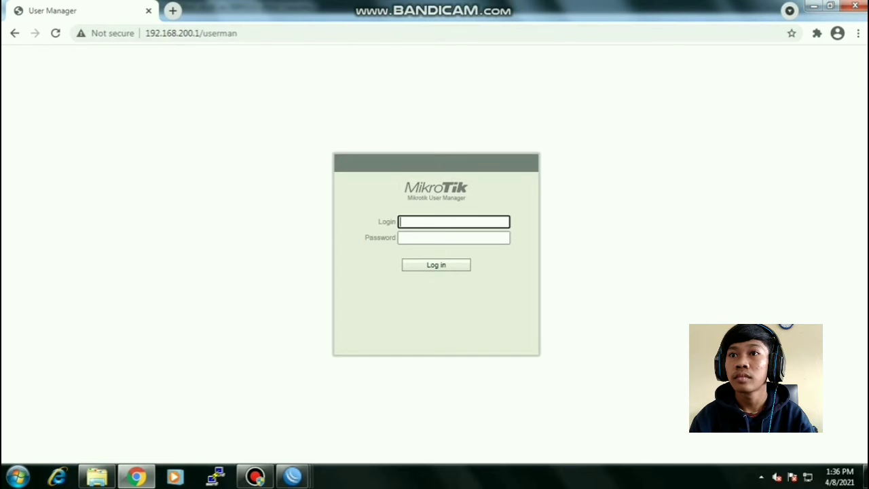
- Log in to User Manager as admin with an empty password
{"action": "type", "text": "adm"}
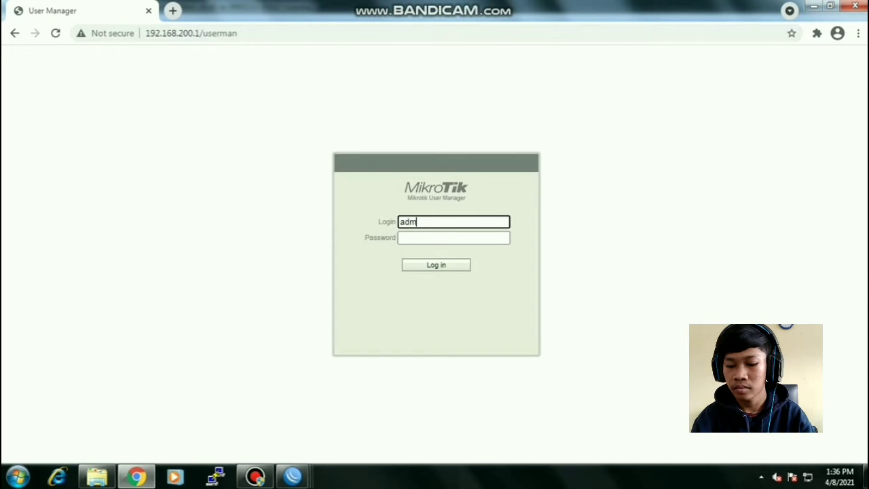
{"action": "type", "text": "in"}
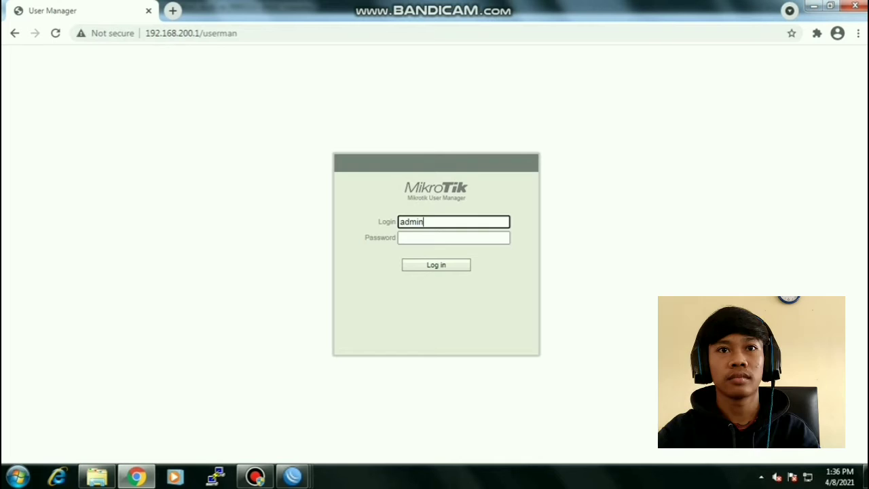
{"action": "key", "text": "Return"}
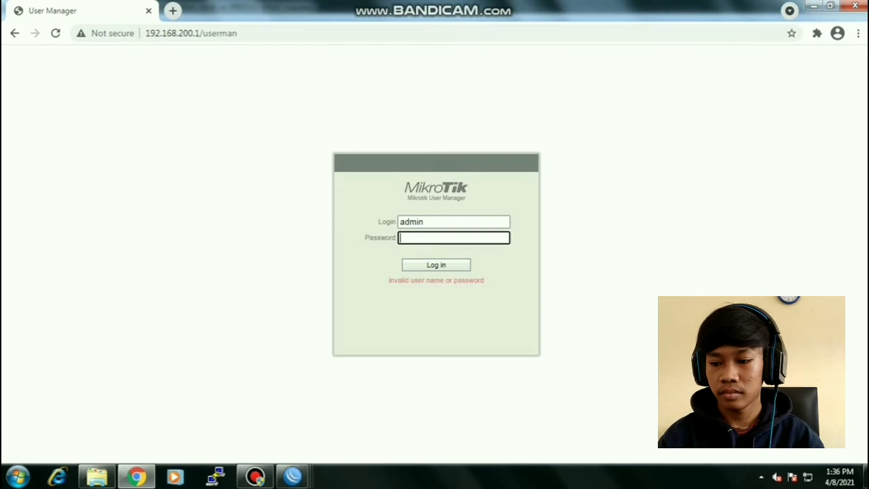
{"action": "key", "text": "Return"}
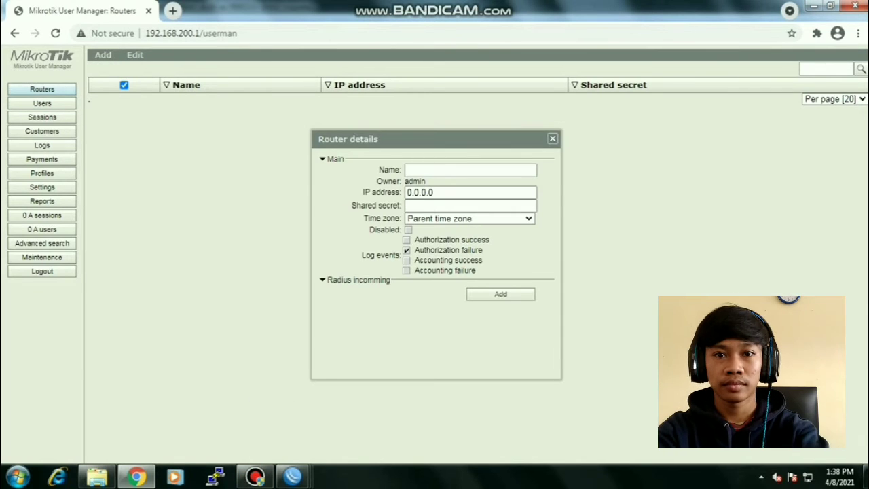
- Add a new router named UKKpaket4 with IP address 127.0.0.1 and its shared secret
{"action": "left_click", "coordinate": [470, 171]}
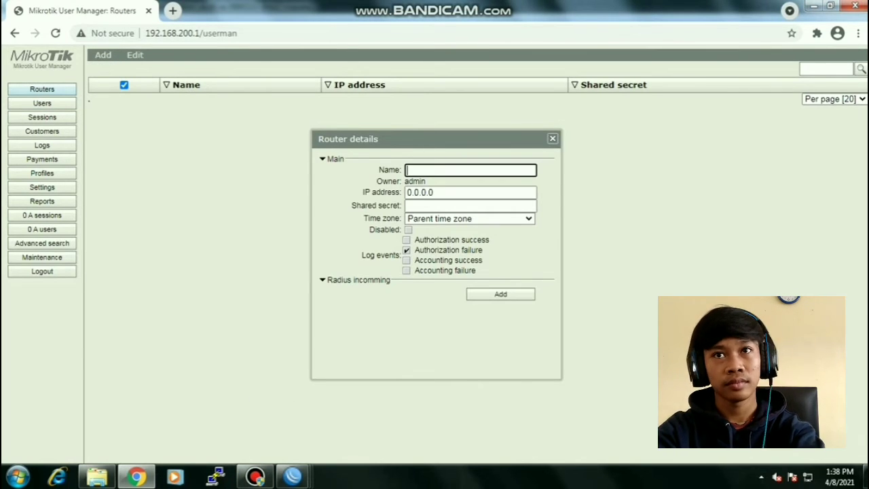
{"action": "type", "text": "UKK"}
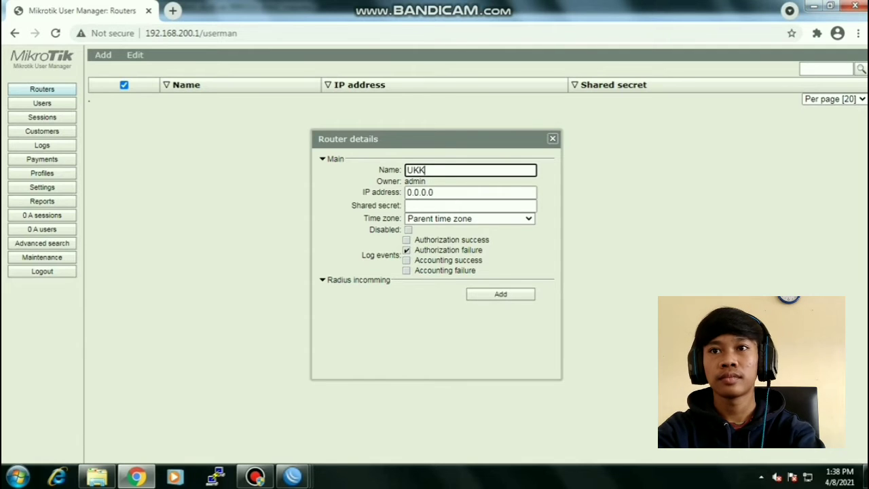
{"action": "type", "text": "paket4"}
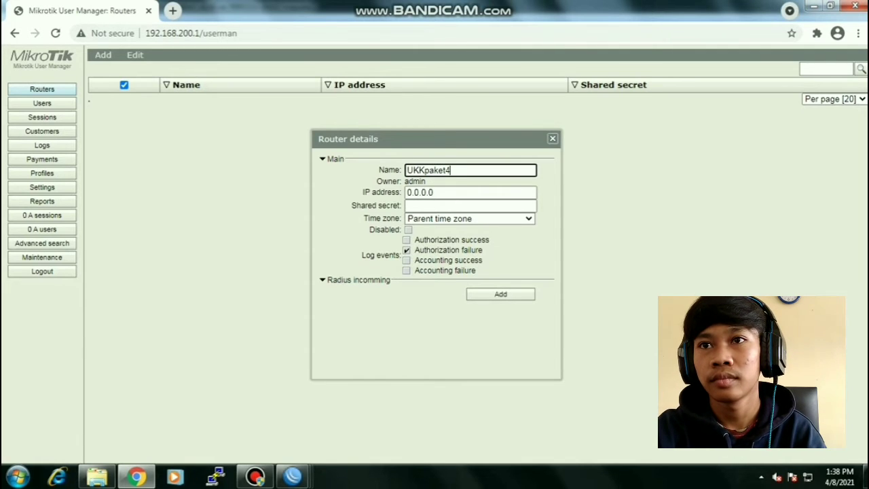
{"action": "key", "text": "Tab"}
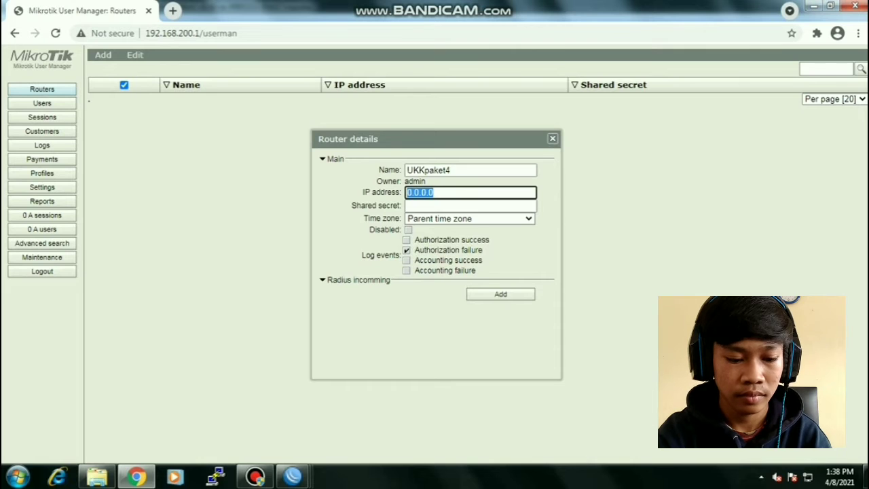
{"action": "type", "text": "17"}
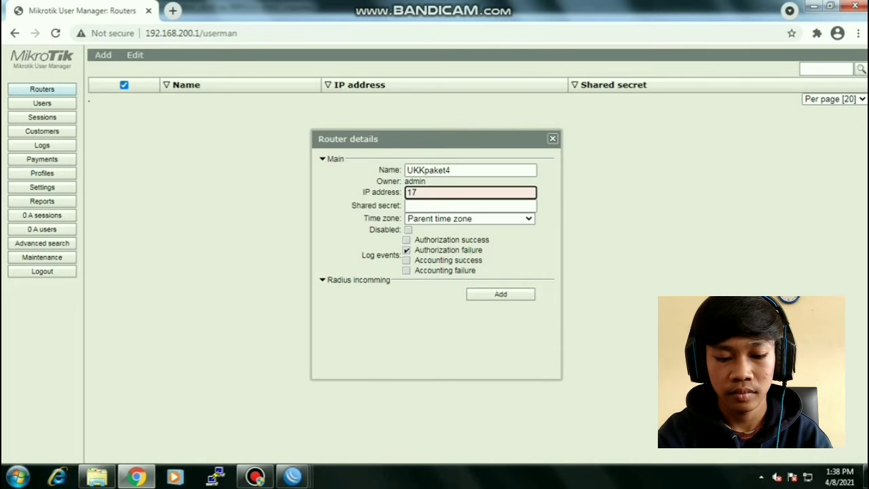
{"action": "key", "text": "BackSpace"}
{"action": "type", "text": "27"}
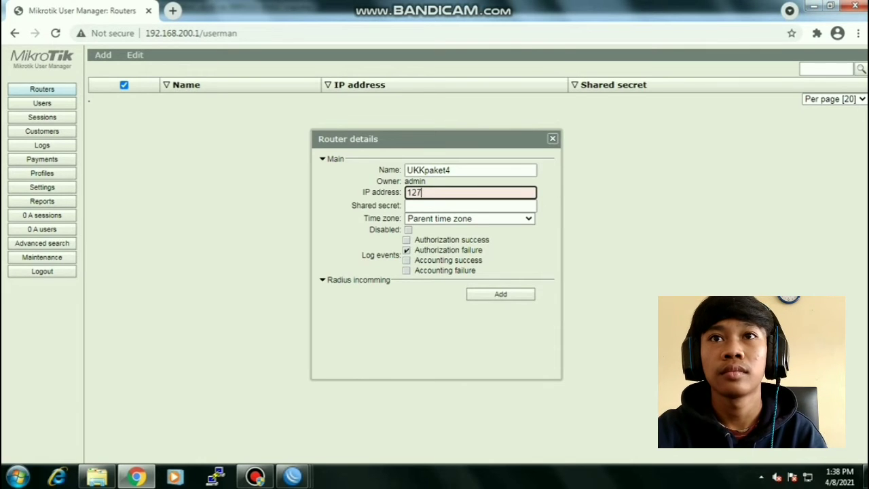
{"action": "type", "text": ".0.0"}
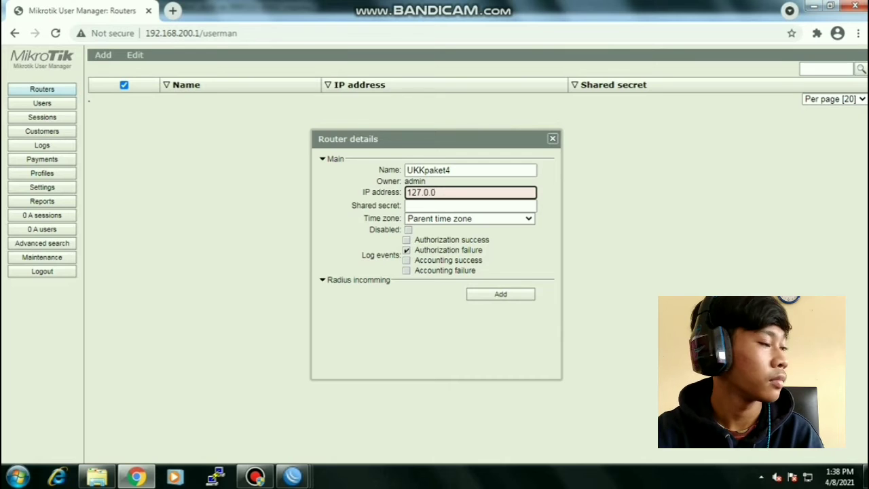
{"action": "type", "text": ".1"}
{"action": "key", "text": "Tab"}
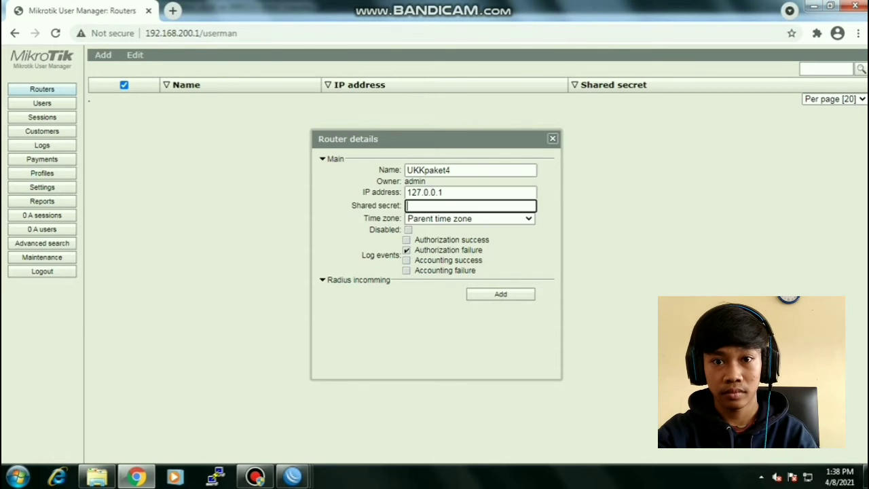
{"action": "type", "text": "tk"}
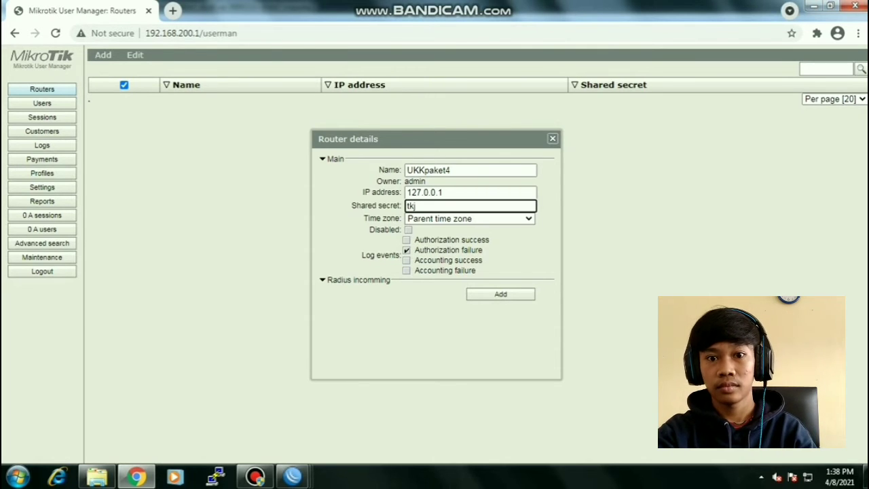
{"action": "type", "text": "j"}
- Set the router's time zone to +07:00, save it, and go to Profiles
{"action": "left_click", "coordinate": [470, 219]}
{"action": "scroll", "coordinate": [464, 273], "scroll_direction": "down", "scroll_amount": 4}
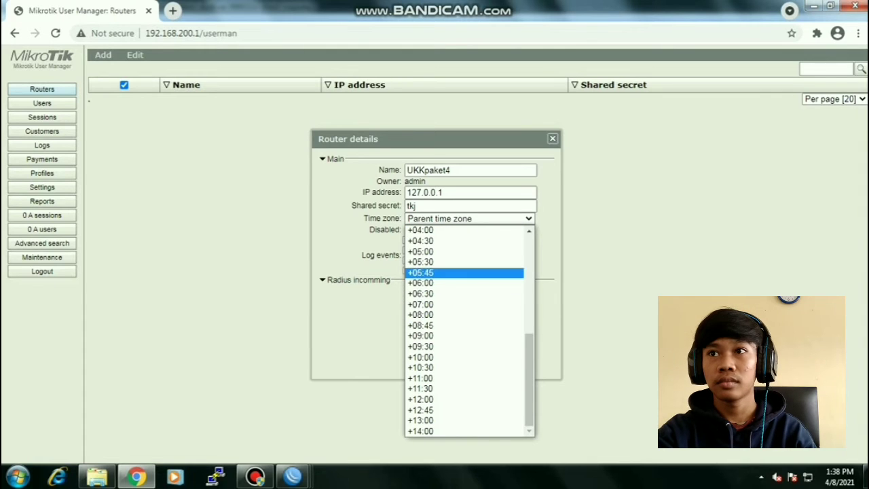
{"action": "left_click", "coordinate": [464, 305]}
{"action": "left_click", "coordinate": [500, 295]}
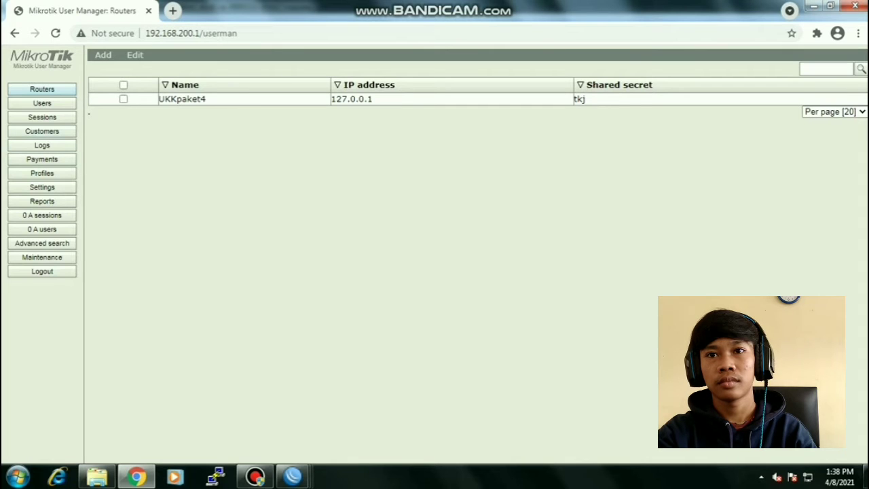
{"action": "left_click", "coordinate": [42, 173]}
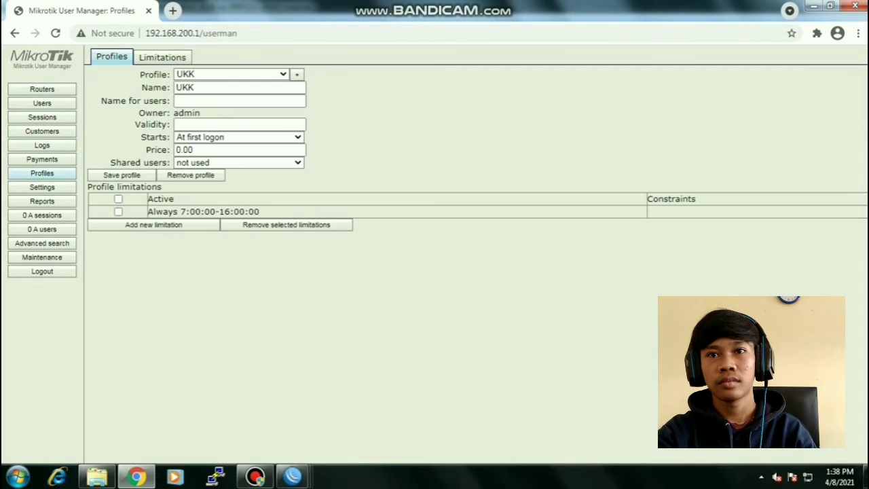
- Create a new profile named paket4 and begin adding a limitation to it
{"action": "left_click", "coordinate": [239, 100]}
{"action": "left_click", "coordinate": [297, 74]}
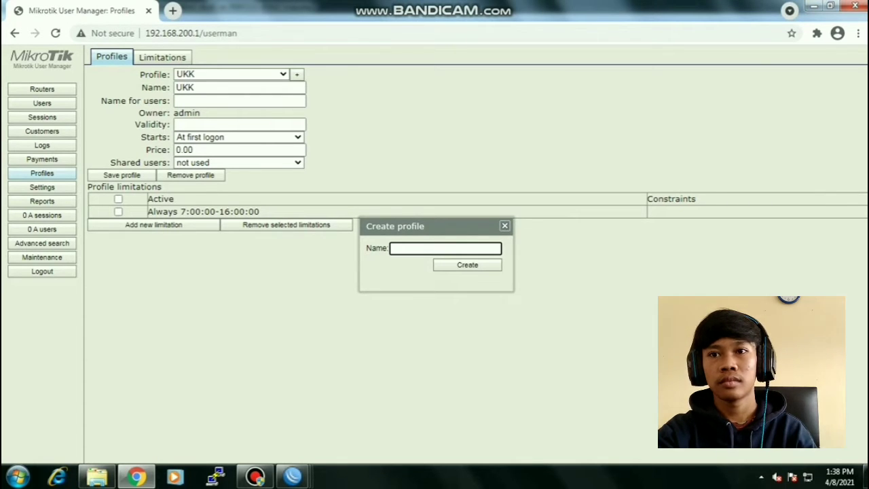
{"action": "type", "text": "paket4"}
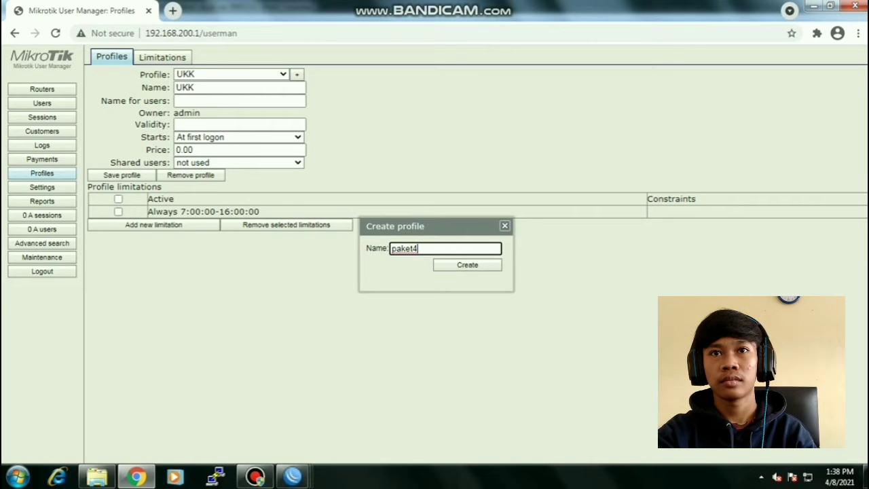
{"action": "key", "text": "Return"}
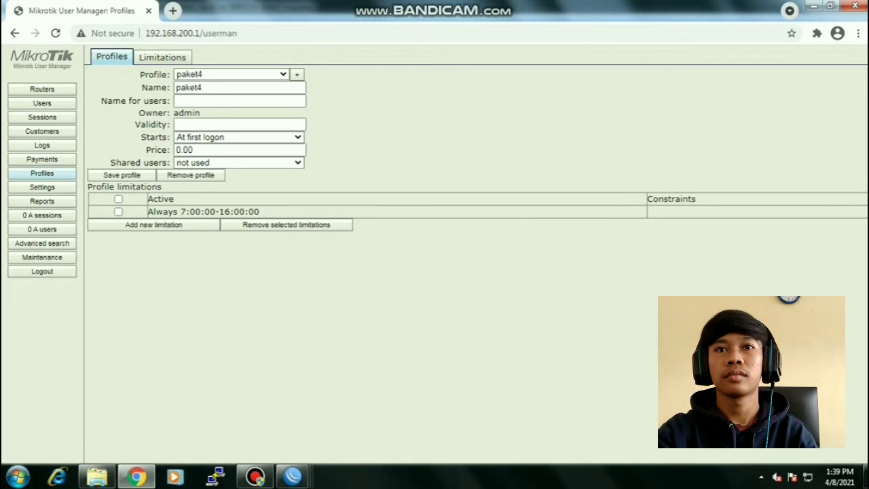
{"action": "left_click", "coordinate": [154, 198]}
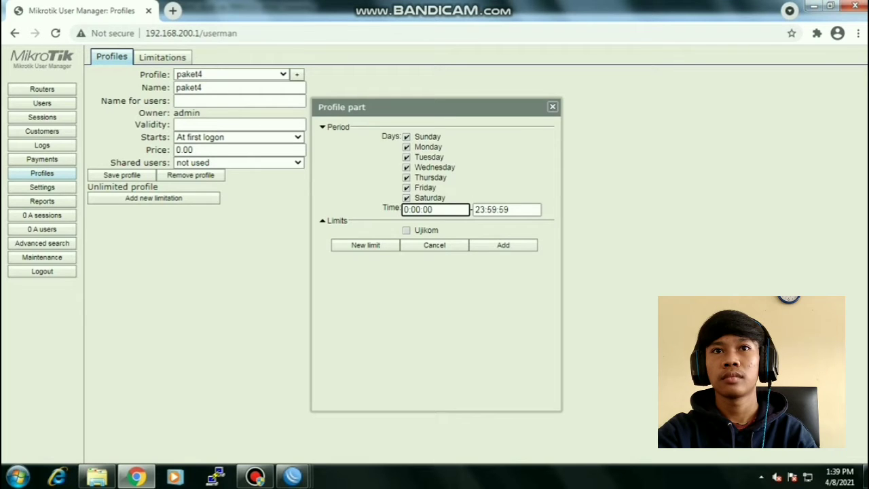
- Set the limitation's time period from 7:00:00 to 16:00:00, add it, then open Users
{"action": "key", "text": "Delete"}
{"action": "type", "text": "7"}
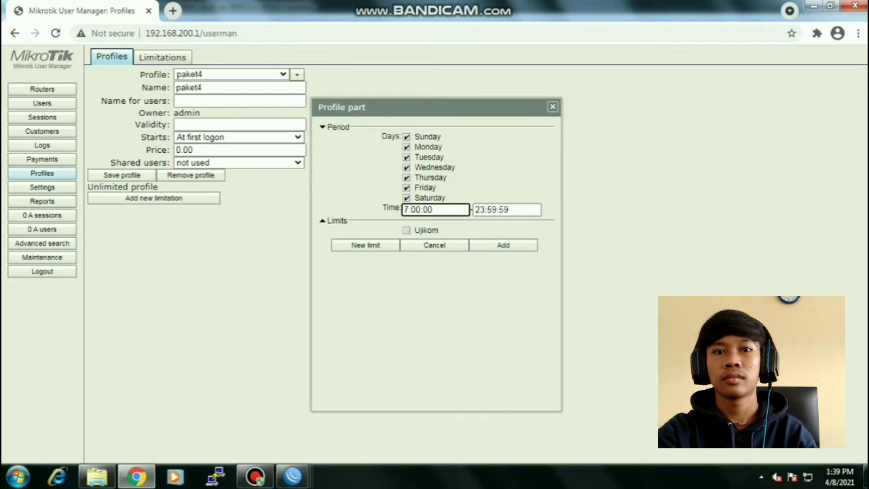
{"action": "left_click_drag", "start_coordinate": [433, 210], "coordinate": [403, 210]}
{"action": "key", "text": "ctrl+c"}
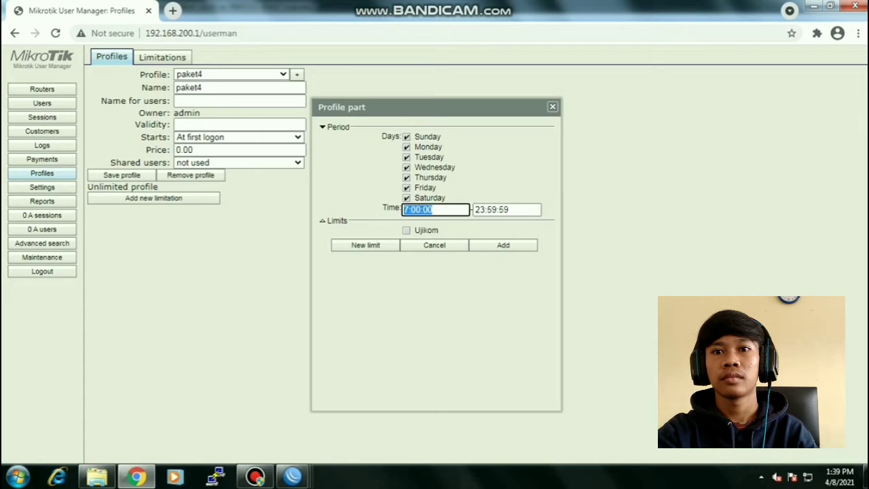
{"action": "key", "text": "Tab"}
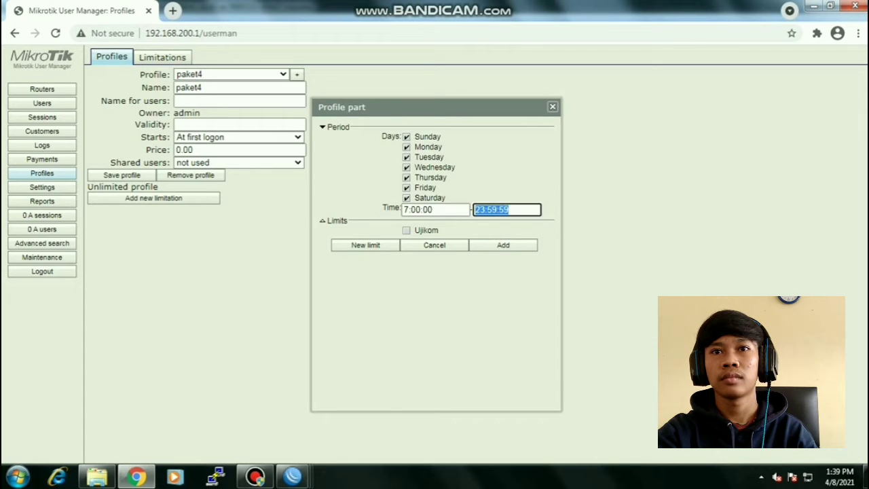
{"action": "key", "text": "ctrl+v"}
{"action": "left_click", "coordinate": [481, 210]}
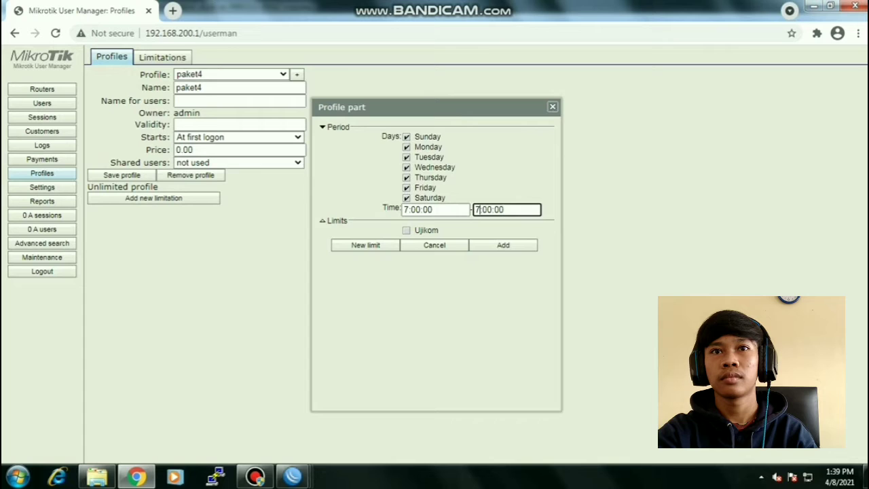
{"action": "key", "text": "BackSpace"}
{"action": "type", "text": "16"}
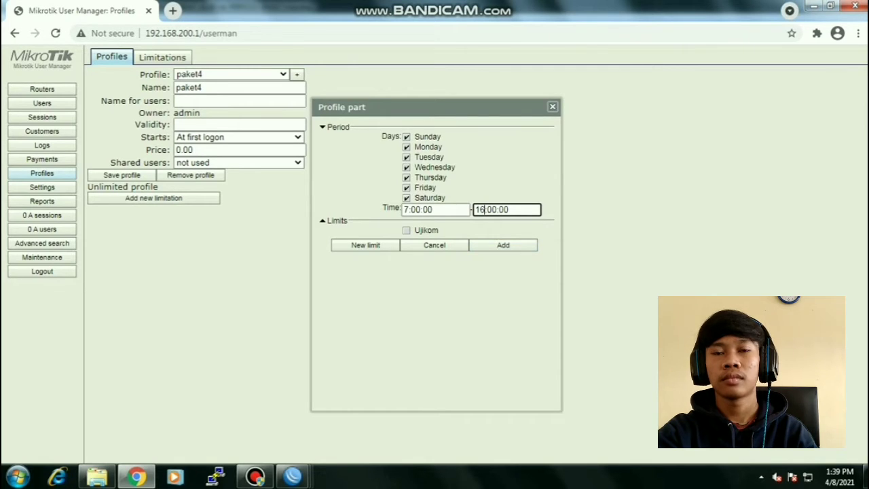
{"action": "left_click", "coordinate": [503, 245]}
{"action": "left_click", "coordinate": [42, 104]}
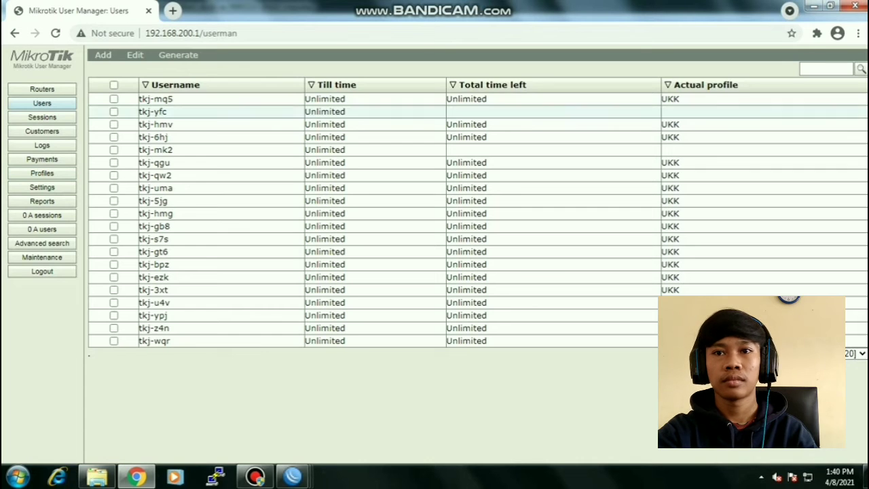
- Start a batch of 20 users and enter the username prefix
{"action": "left_click", "coordinate": [103, 55]}
{"action": "left_click", "coordinate": [110, 81]}
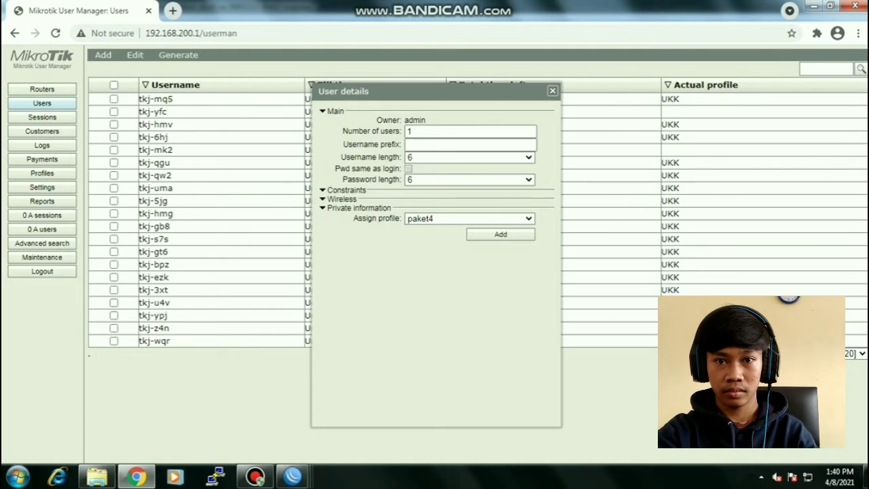
{"action": "double_click", "coordinate": [409, 132]}
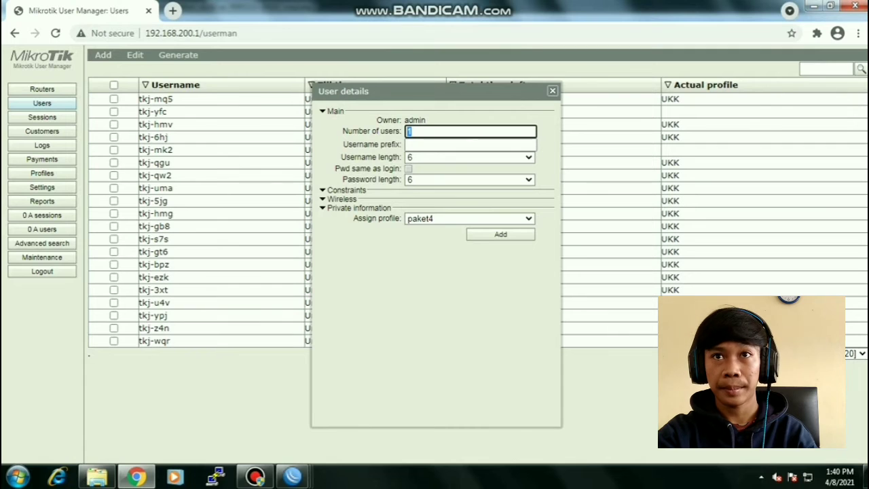
{"action": "type", "text": "230"}
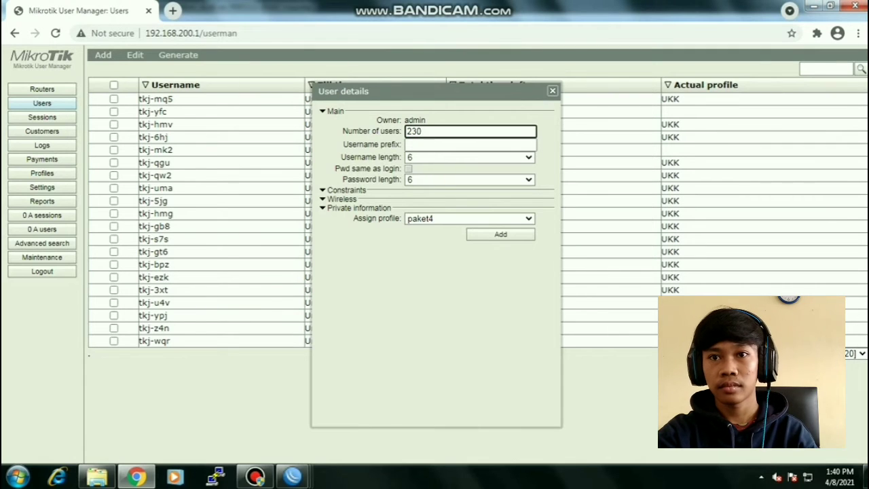
{"action": "key", "text": "BackSpace"}
{"action": "key", "text": "BackSpace"}
{"action": "key", "text": "BackSpace"}
{"action": "type", "text": "20"}
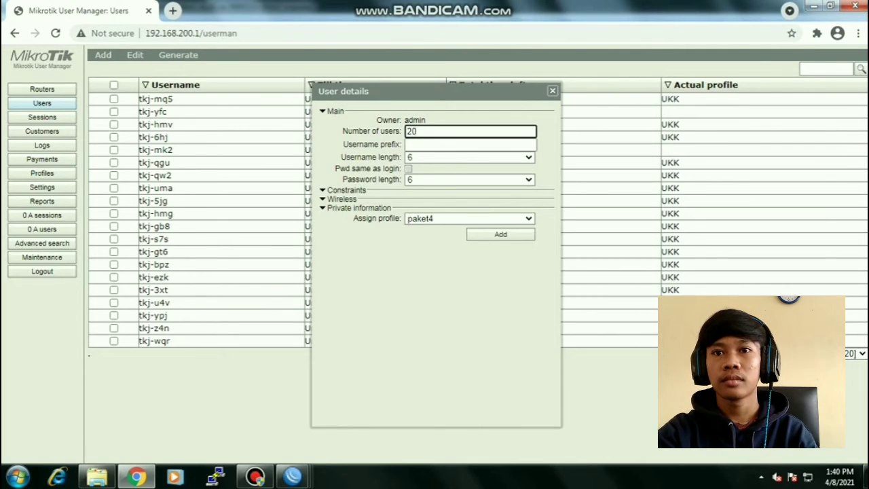
{"action": "left_click", "coordinate": [434, 145]}
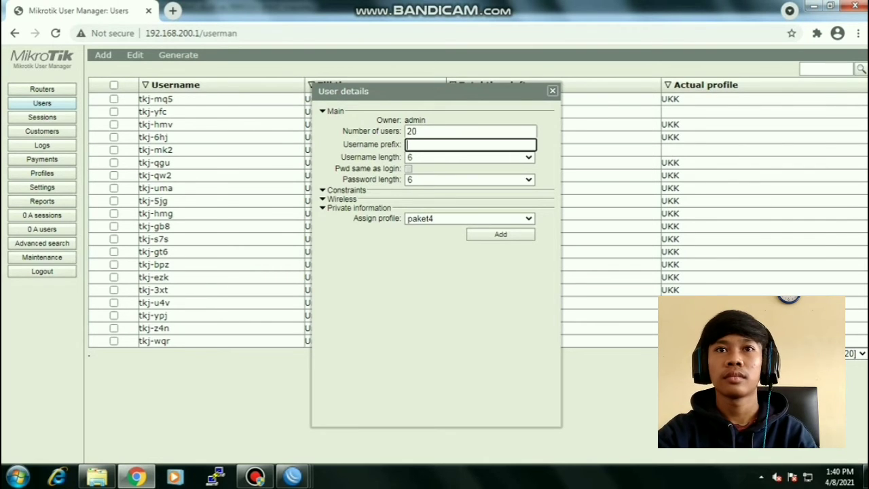
{"action": "type", "text": "rifki"}
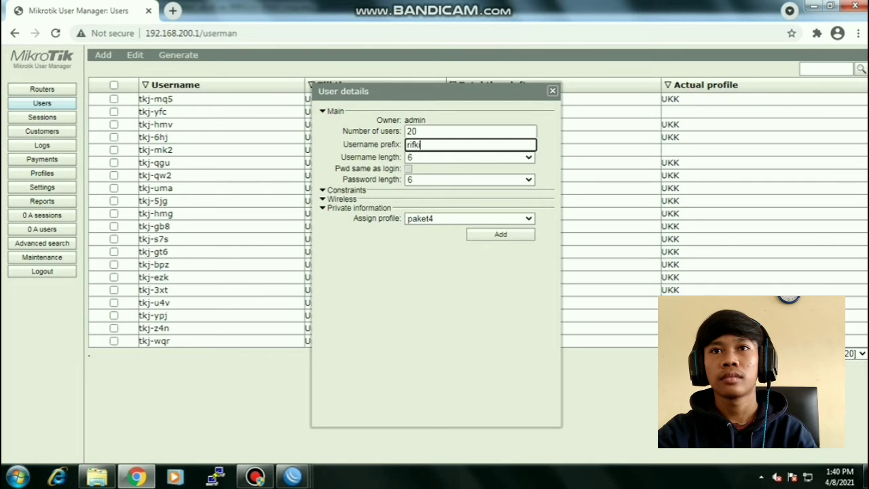
- Set username and password length to 5, keep profile paket4, and create the users
{"action": "left_click", "coordinate": [470, 157]}
{"action": "left_click", "coordinate": [470, 190]}
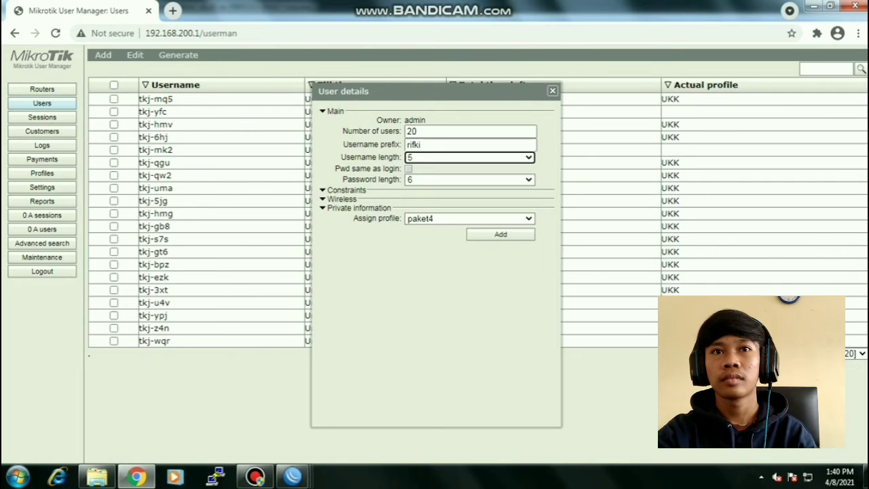
{"action": "left_click", "coordinate": [470, 179]}
{"action": "left_click", "coordinate": [470, 202]}
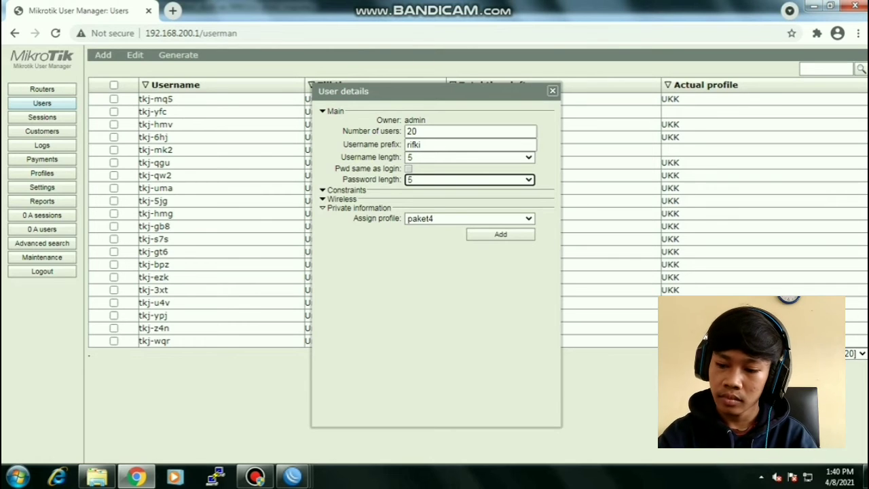
{"action": "left_click", "coordinate": [469, 219]}
{"action": "left_click", "coordinate": [469, 230]}
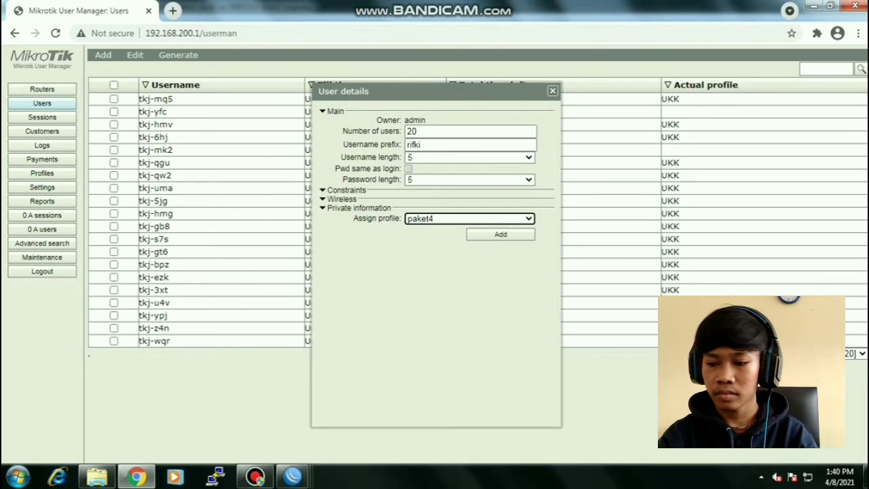
{"action": "left_click", "coordinate": [500, 234]}
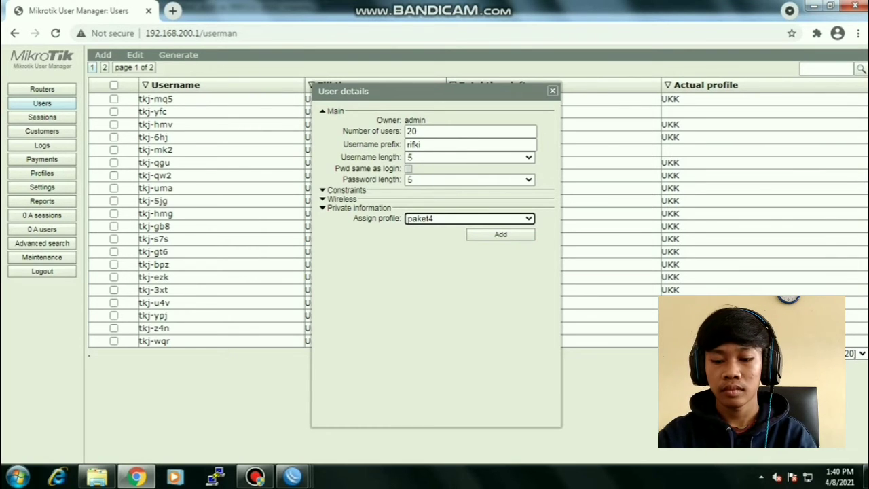
{"action": "left_click", "coordinate": [553, 91]}
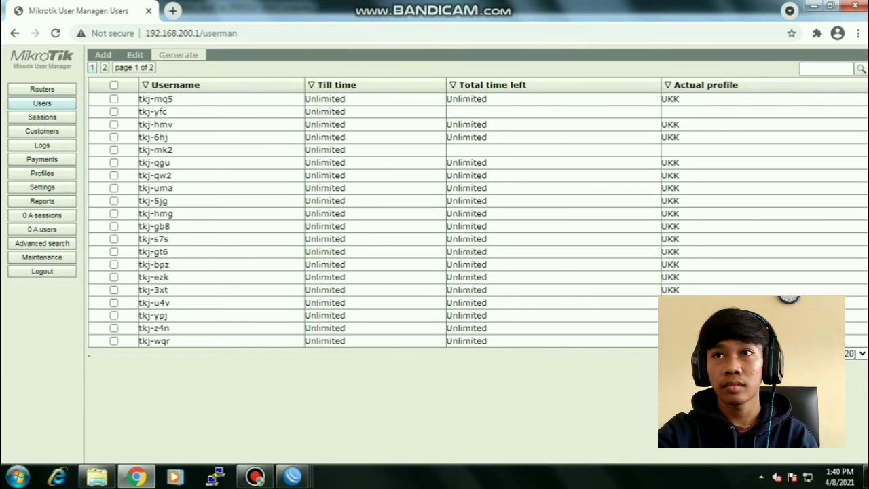
- Generate a CSV file of the users and close the export windows
{"action": "left_click", "coordinate": [178, 55]}
{"action": "left_click", "coordinate": [178, 68]}
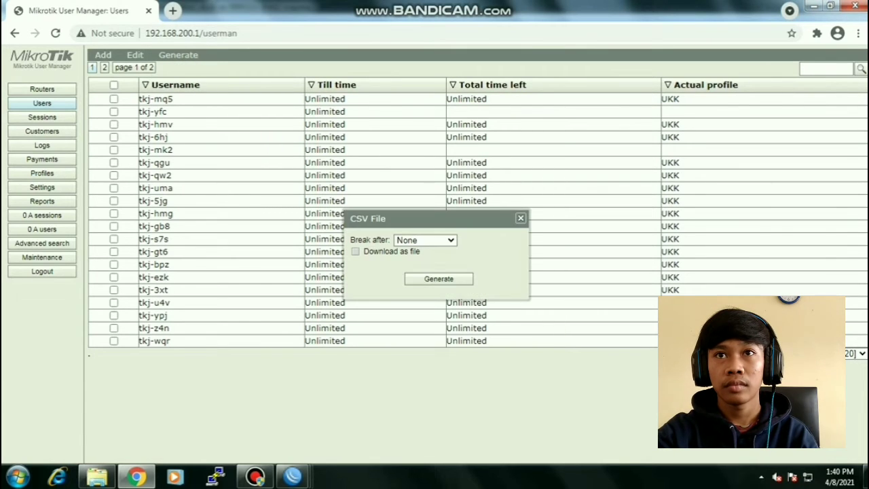
{"action": "left_click", "coordinate": [438, 279]}
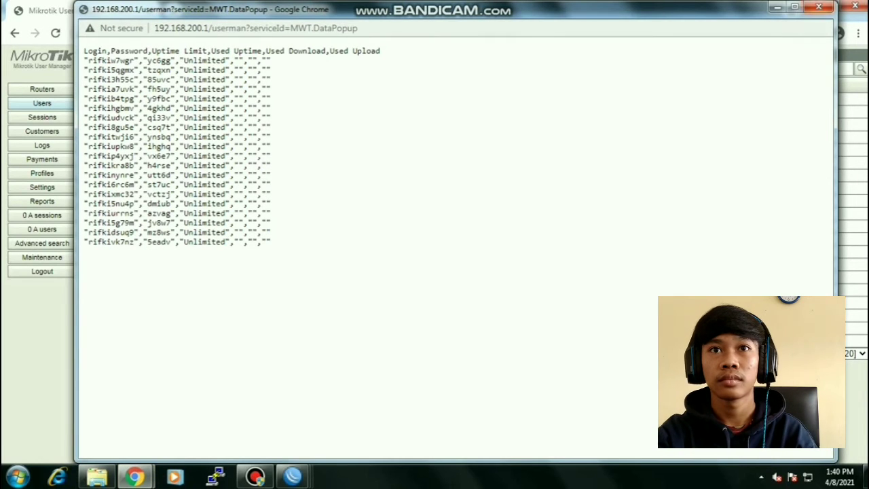
{"action": "left_click", "coordinate": [819, 6]}
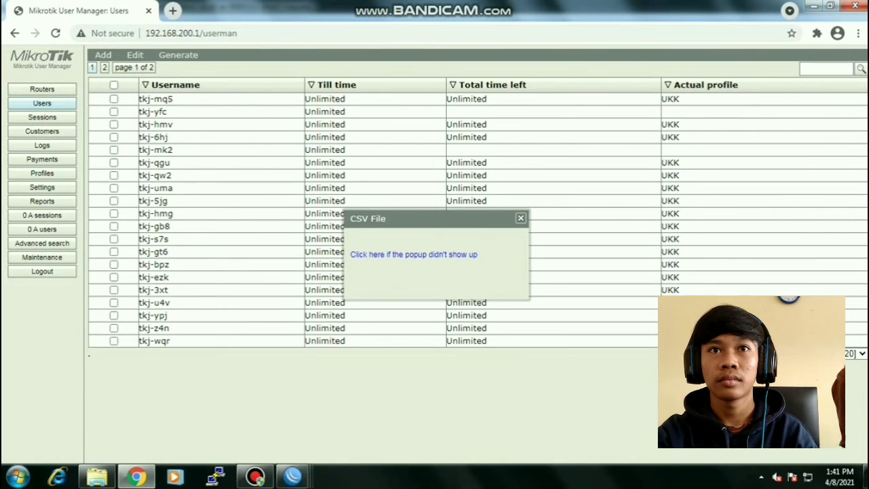
{"action": "left_click", "coordinate": [521, 218]}
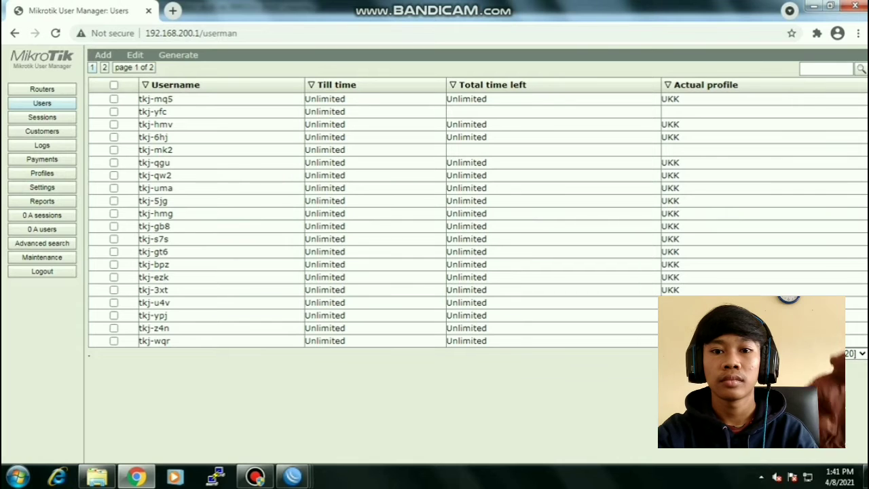
- In WinBox, add a new entry under IP > Firewall > Layer7 Protocols
{"action": "left_click", "coordinate": [293, 476]}
{"action": "left_click", "coordinate": [501, 410]}
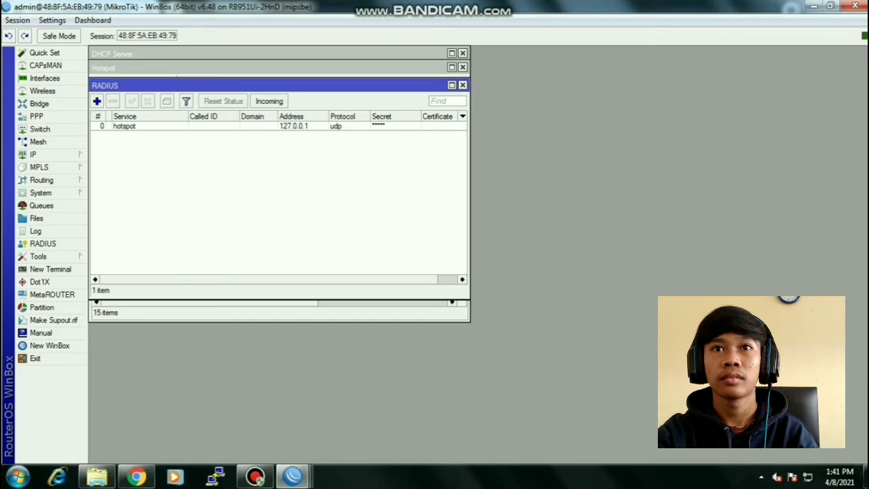
{"action": "left_click", "coordinate": [32, 154]}
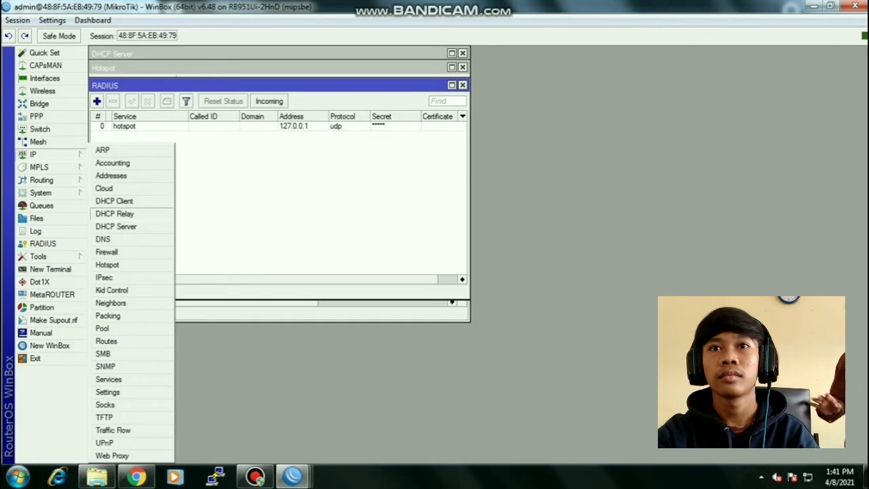
{"action": "left_click", "coordinate": [108, 248]}
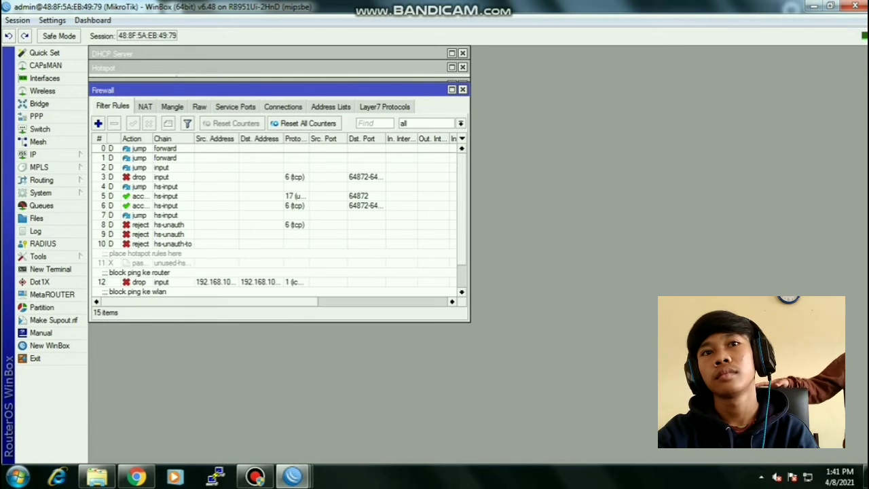
{"action": "left_click", "coordinate": [385, 107]}
{"action": "left_click", "coordinate": [98, 123]}
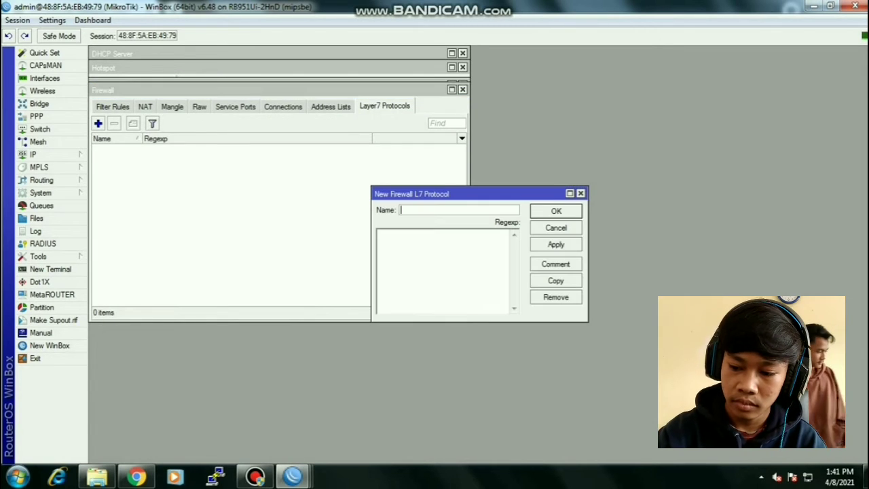
- Name the Layer7 protocol 'linux' and start its regexp with '^'
{"action": "type", "text": "linux"}
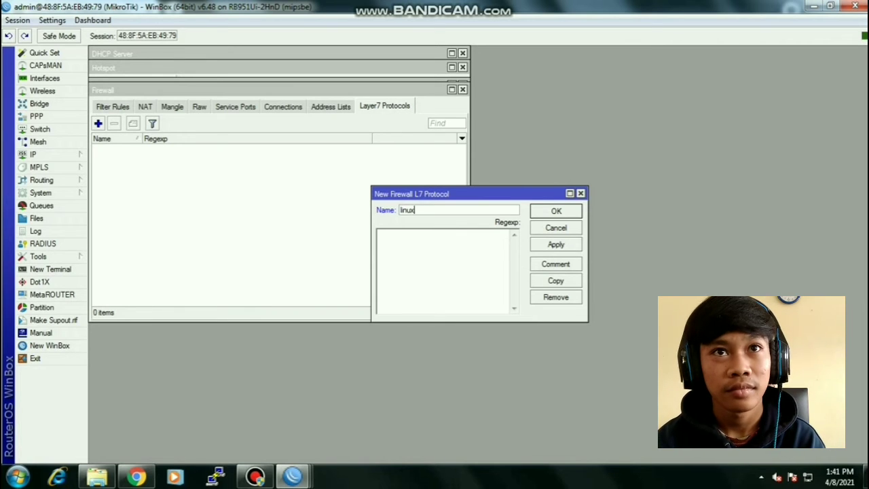
{"action": "key", "text": "Tab"}
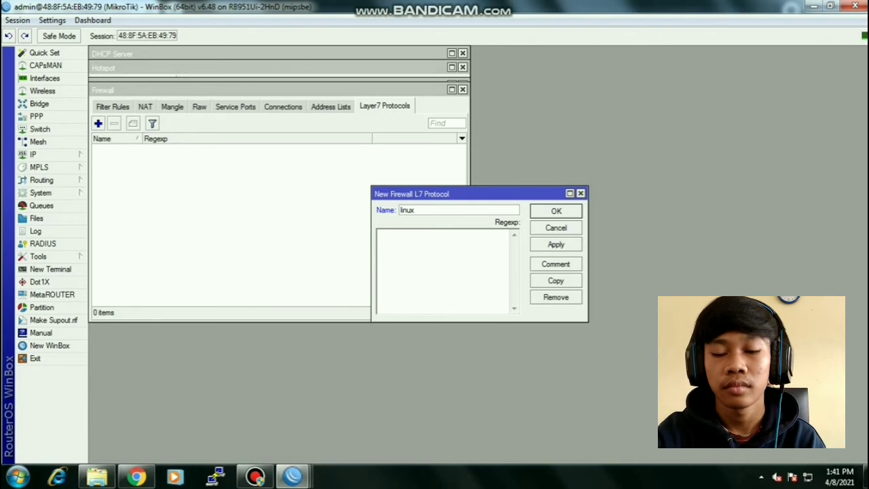
{"action": "type", "text": "^.+(linux.org).*$"}
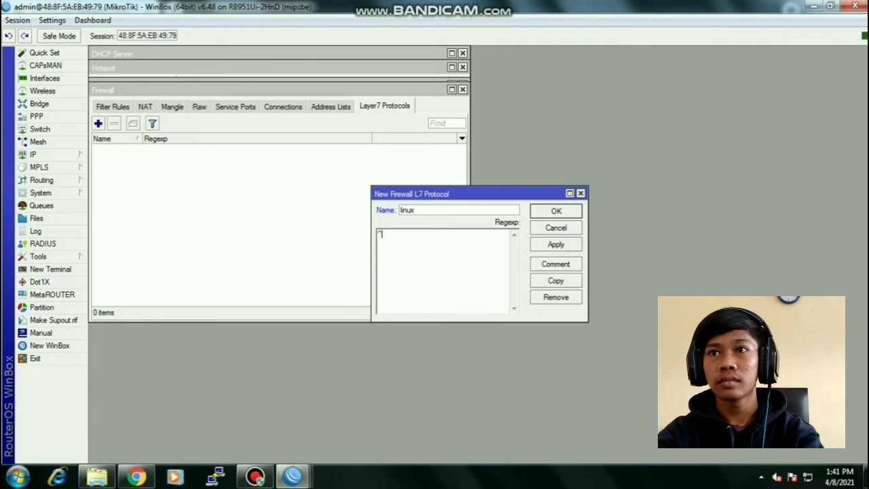
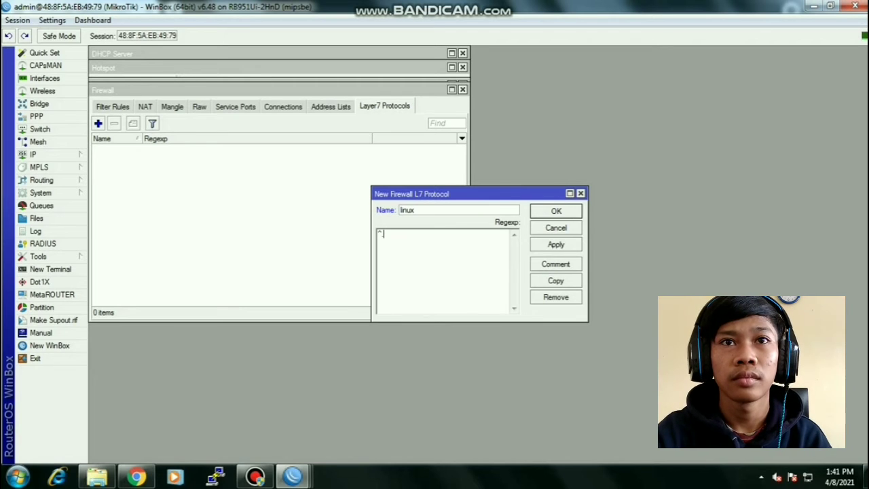
- Complete the linux Layer7 regexp as ^.+(linux.org).*$ and save the protocol
{"action": "type", "text": ".+"}
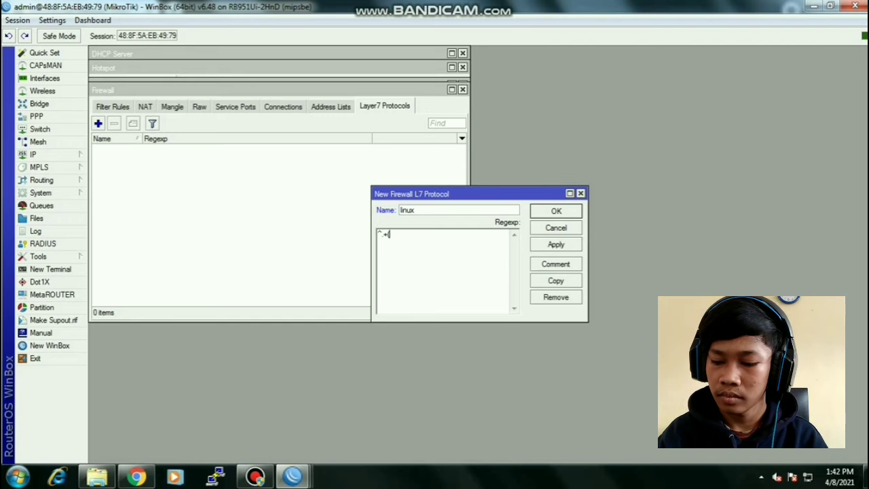
{"action": "type", "text": "(lin"}
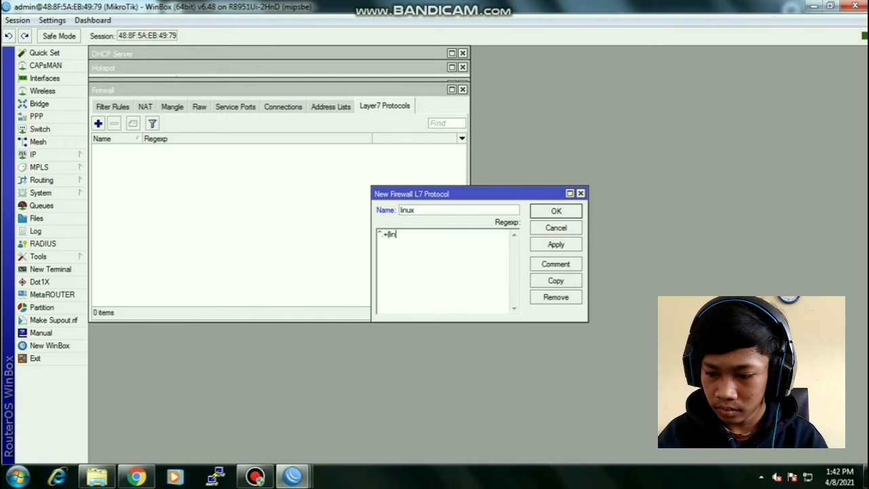
{"action": "type", "text": "ux."}
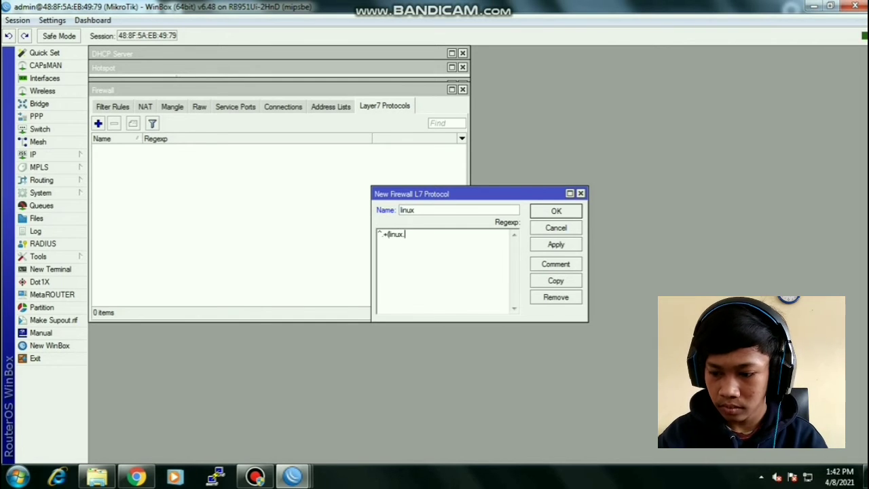
{"action": "type", "text": "org)"}
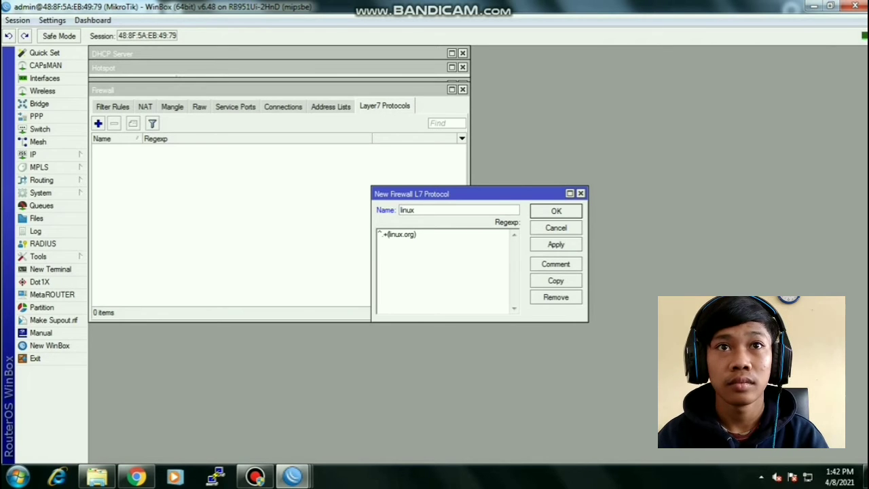
{"action": "type", "text": "."}
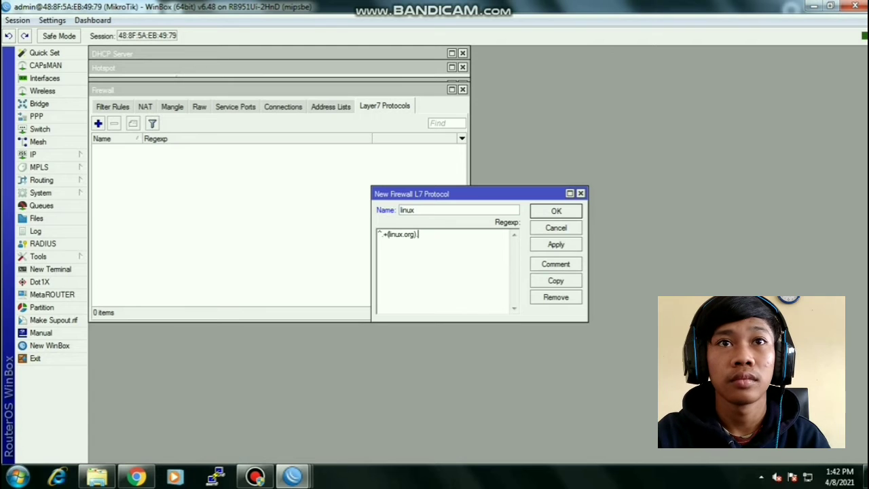
{"action": "type", "text": "*"}
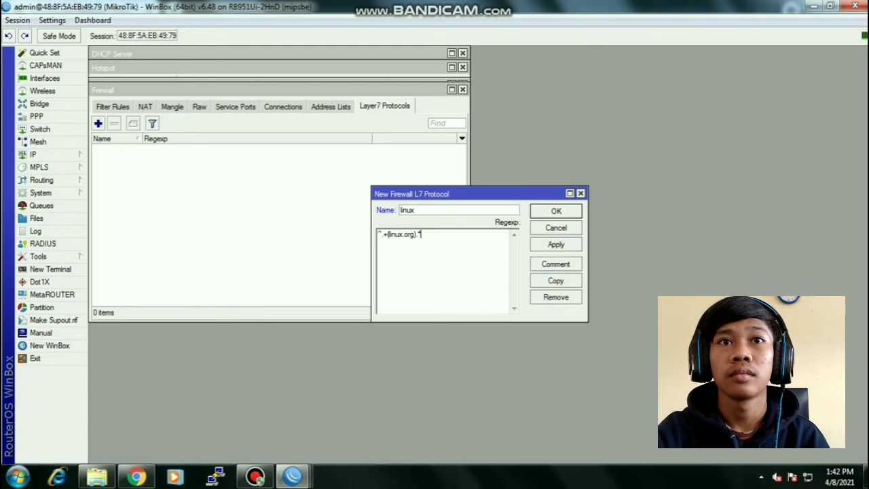
{"action": "type", "text": "$"}
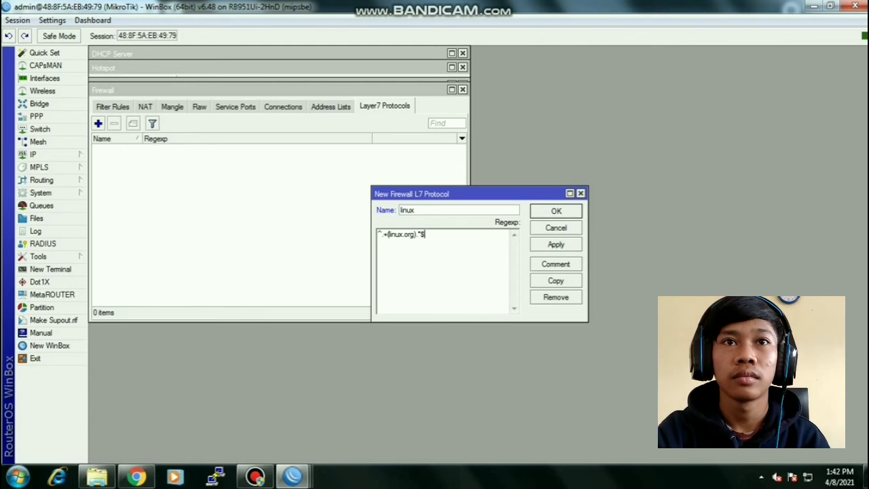
{"action": "left_click", "coordinate": [556, 212]}
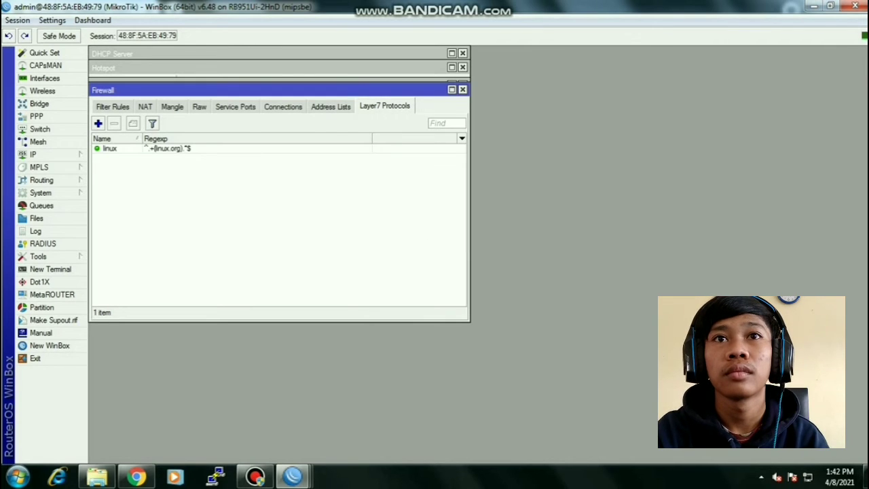
- Create a new filter rule matching TCP traffic to destination port 443
{"action": "left_click", "coordinate": [113, 107]}
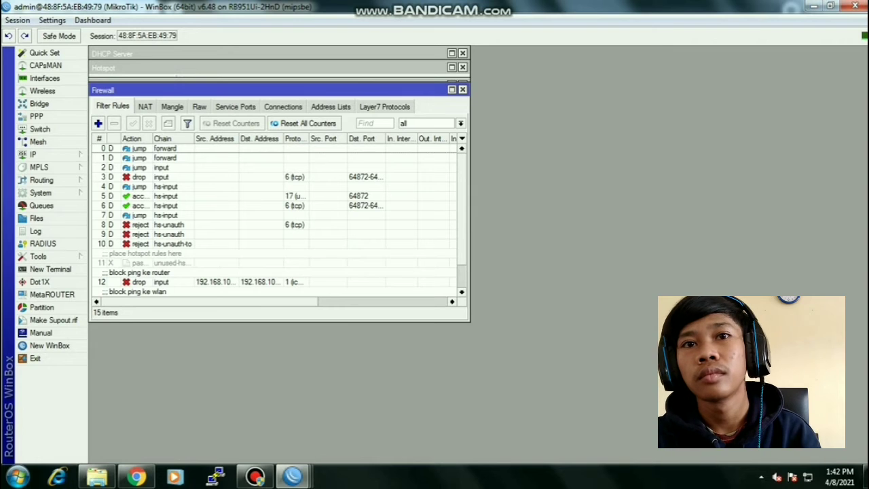
{"action": "left_click", "coordinate": [97, 123]}
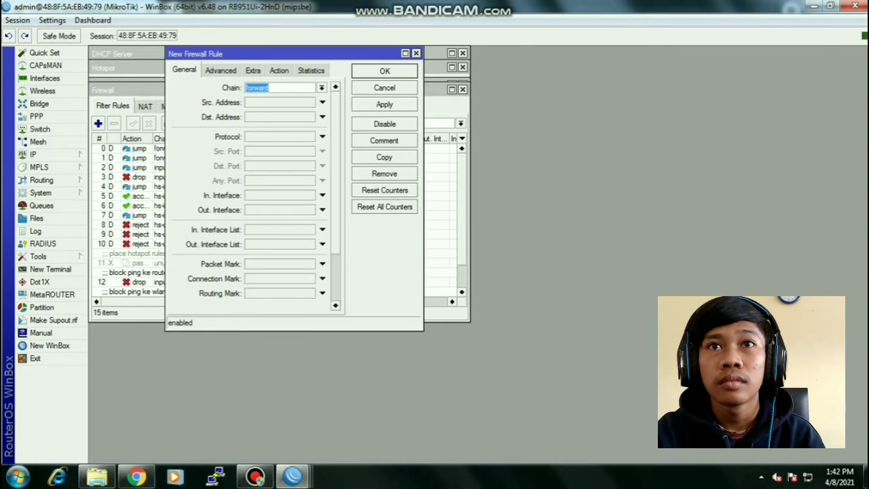
{"action": "left_click", "coordinate": [322, 137]}
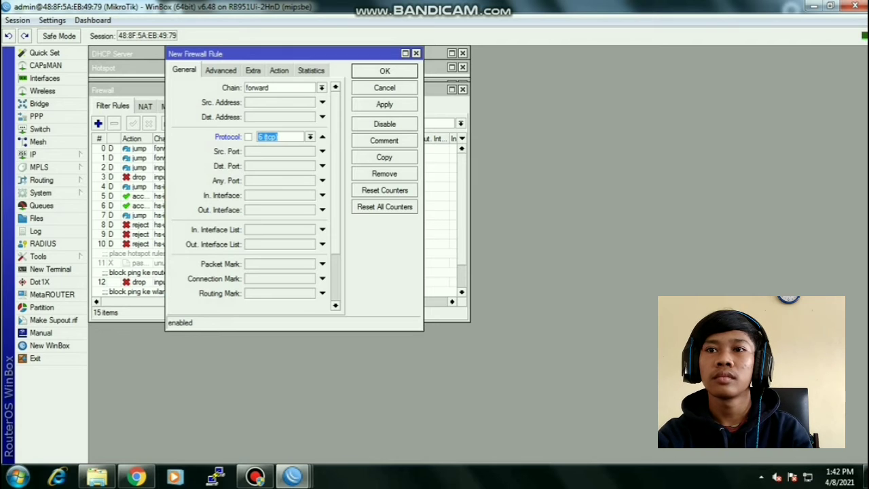
{"action": "left_click", "coordinate": [322, 165]}
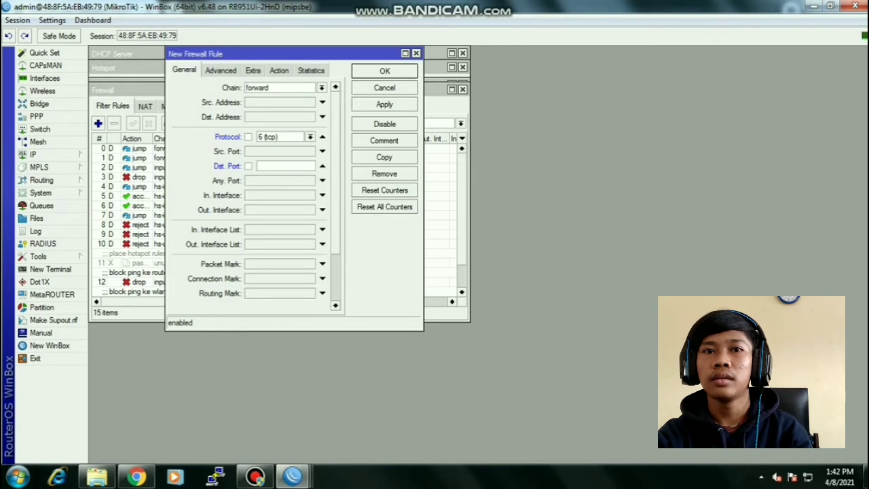
{"action": "type", "text": "443"}
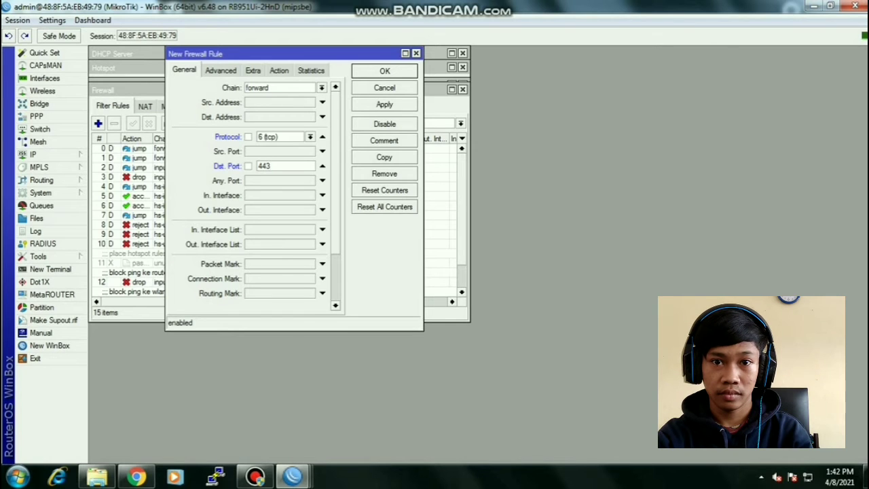
- Match the linux Layer7 protocol, set action drop, comment 'block linux', and save the rule
{"action": "left_click", "coordinate": [220, 71]}
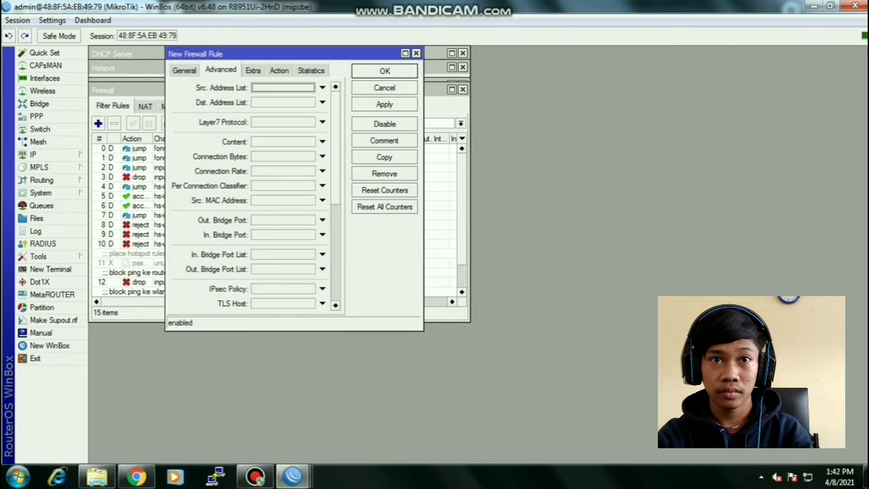
{"action": "left_click", "coordinate": [322, 121]}
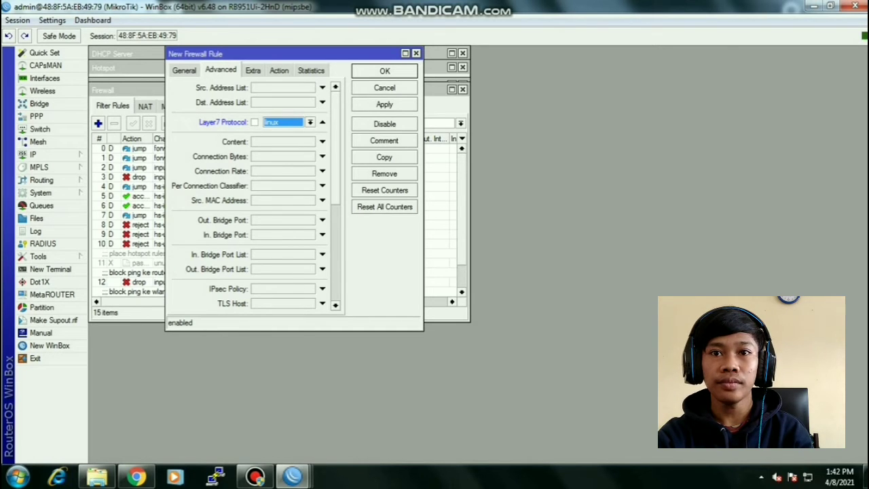
{"action": "left_click", "coordinate": [279, 70]}
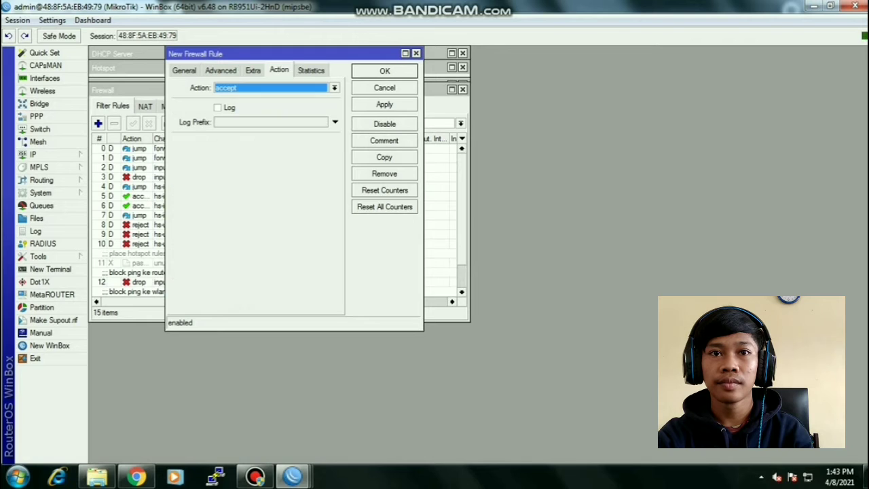
{"action": "left_click", "coordinate": [334, 87]}
{"action": "left_click", "coordinate": [244, 122]}
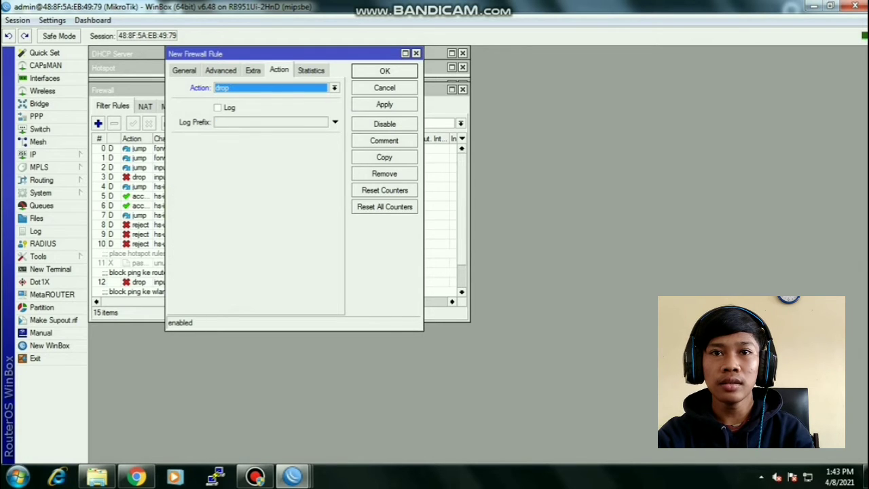
{"action": "left_click", "coordinate": [384, 141]}
{"action": "type", "text": "b"}
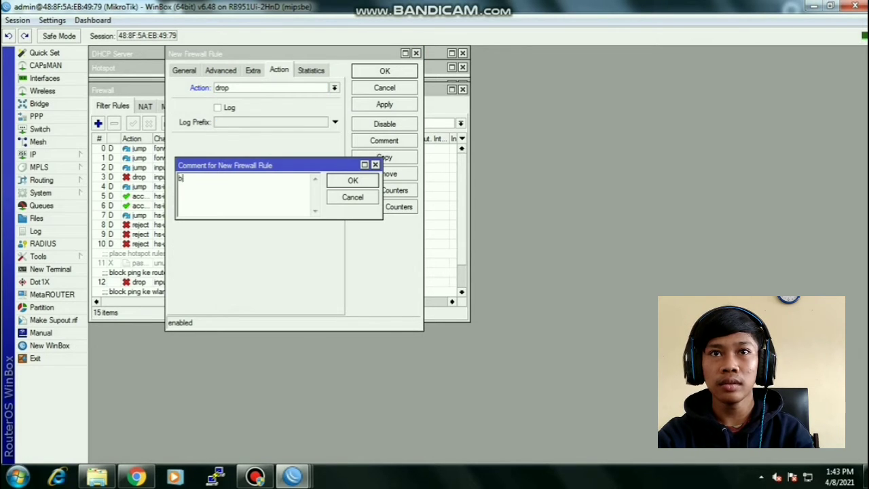
{"action": "type", "text": "lock "}
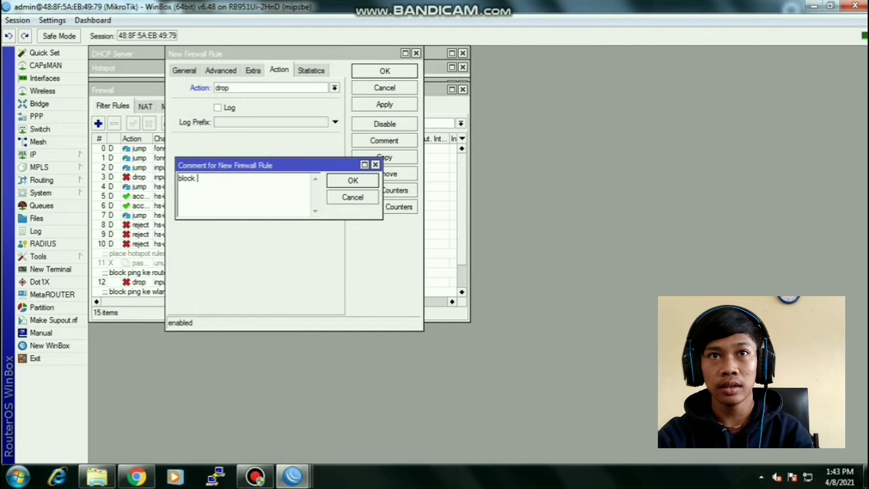
{"action": "type", "text": "linux"}
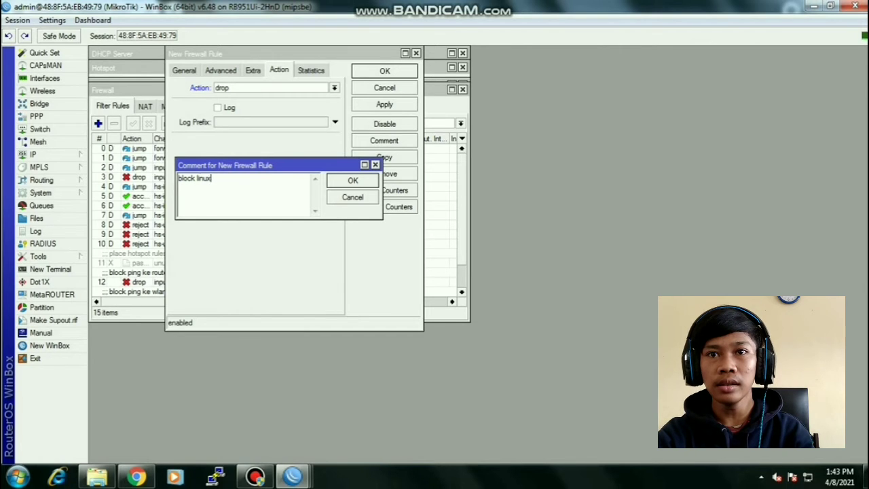
{"action": "key", "text": "Return"}
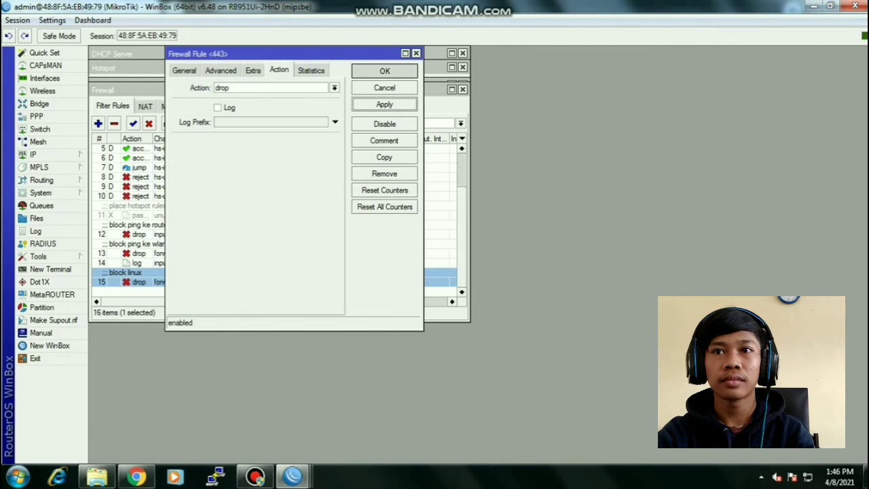
{"action": "key", "text": "Return"}
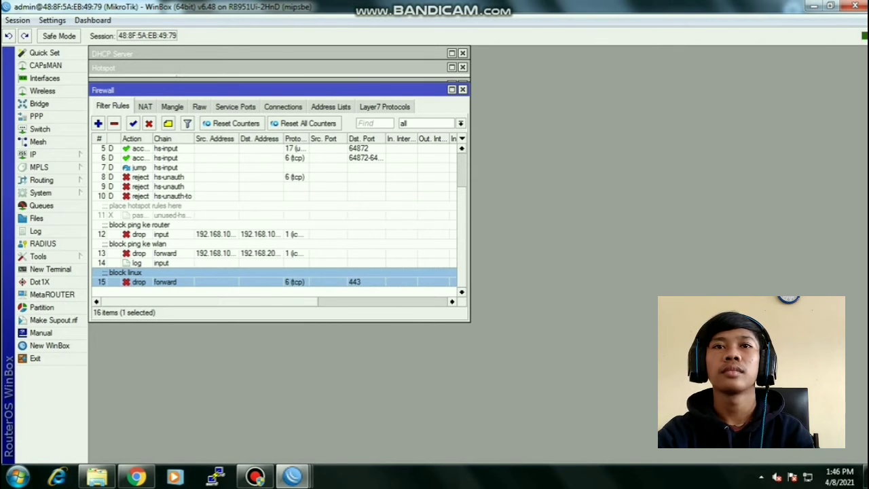
- Add a new filter rule matching TCP port 80 with packet content '.mp3'
{"action": "left_click", "coordinate": [99, 123]}
{"action": "left_click", "coordinate": [184, 71]}
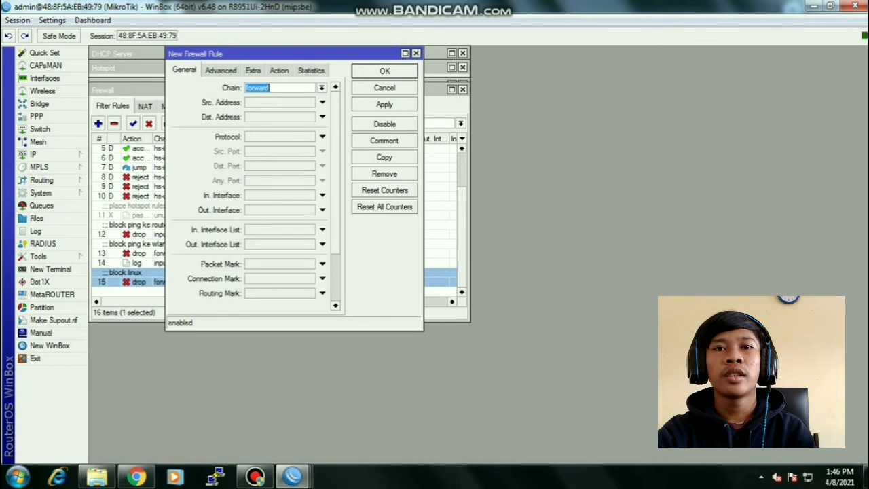
{"action": "left_click", "coordinate": [322, 137]}
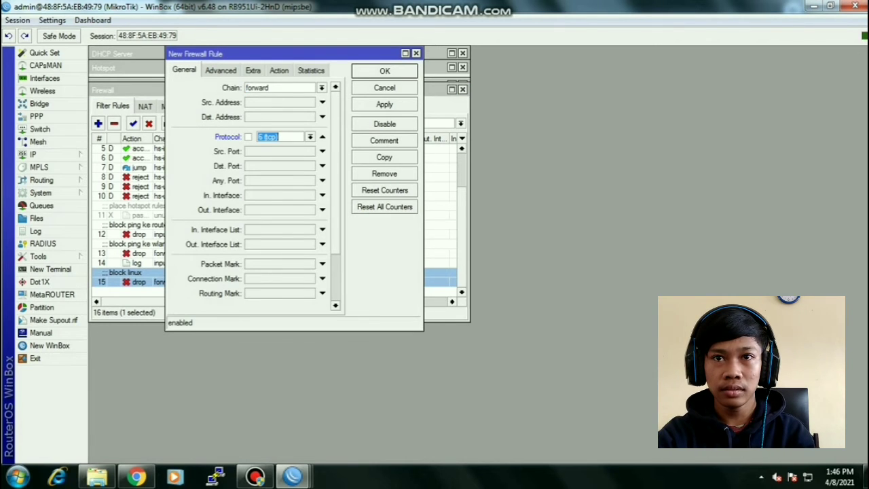
{"action": "left_click", "coordinate": [321, 166]}
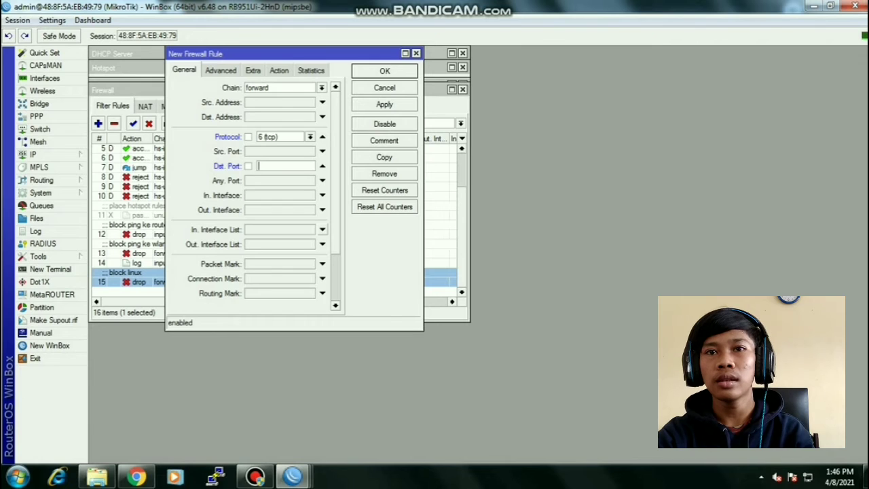
{"action": "type", "text": "80"}
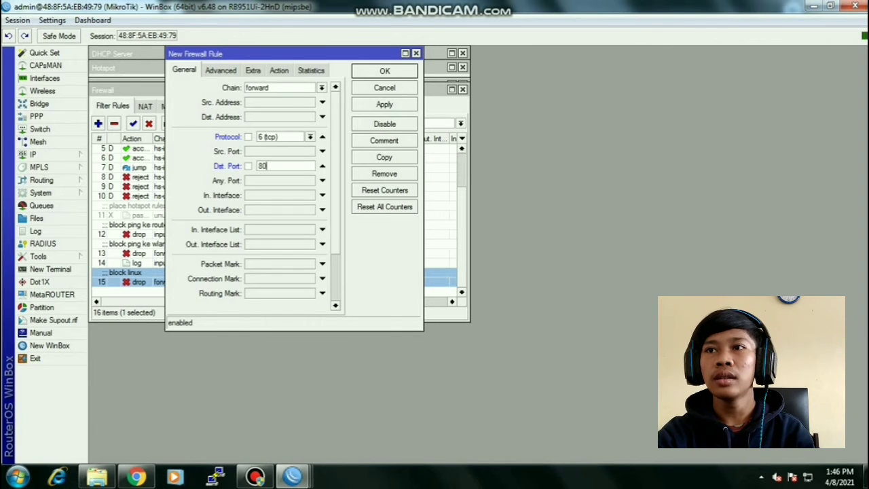
{"action": "left_click", "coordinate": [221, 71]}
{"action": "left_click", "coordinate": [322, 142]}
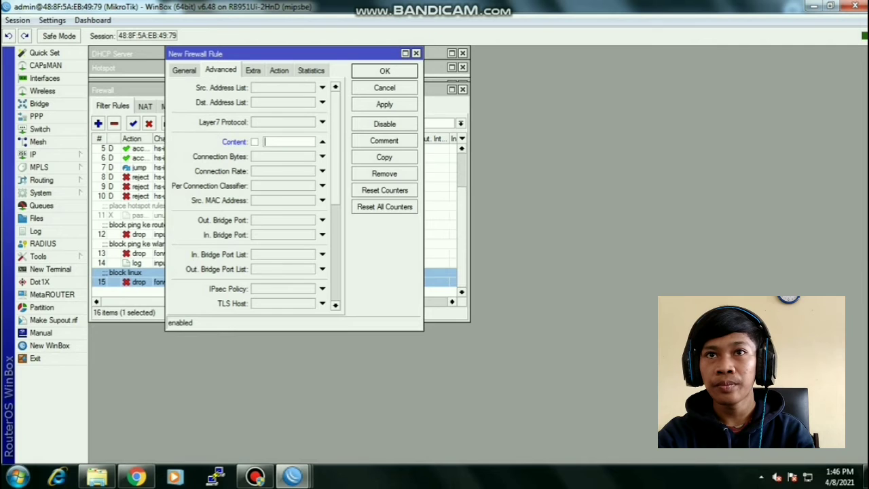
{"action": "type", "text": ".mp3"}
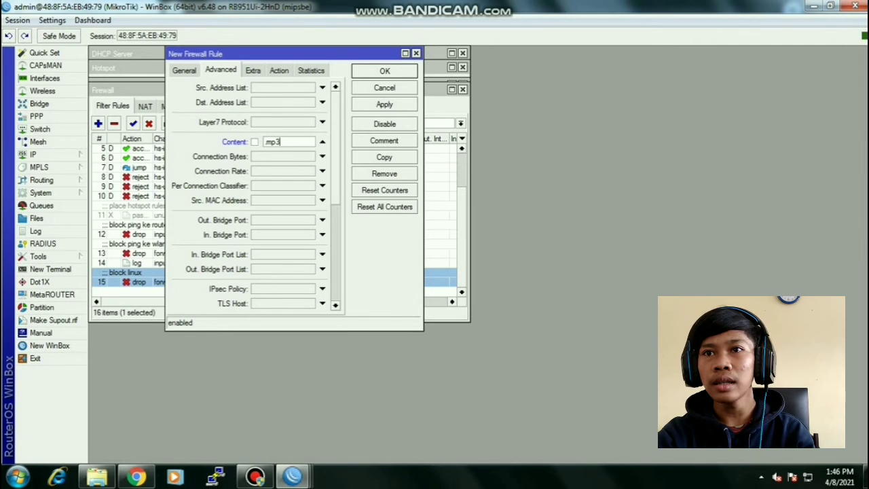
- Set the action to drop, comment 'block mp3', save the rule, and start another new rule
{"action": "left_click", "coordinate": [279, 71]}
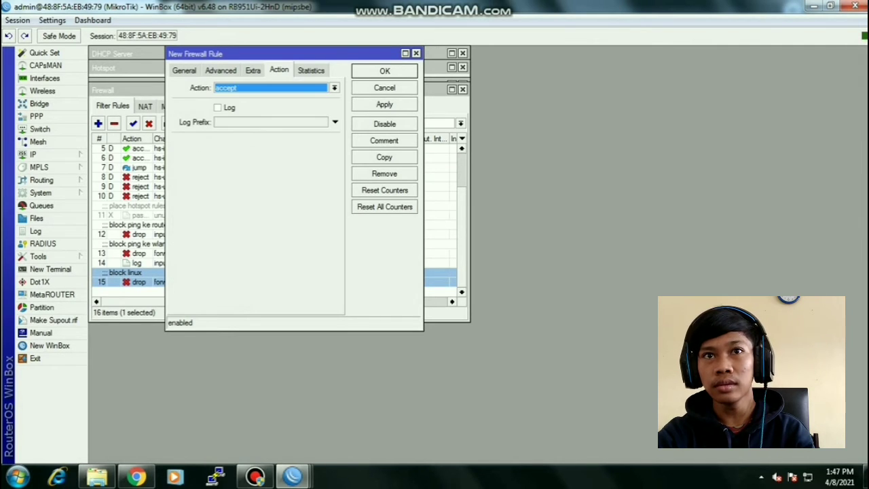
{"action": "left_click", "coordinate": [334, 88]}
{"action": "left_click", "coordinate": [272, 122]}
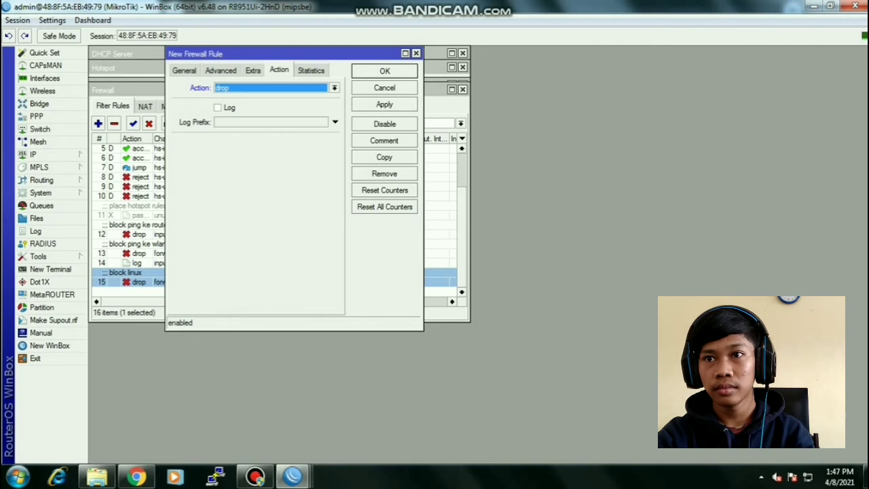
{"action": "left_click", "coordinate": [384, 140]}
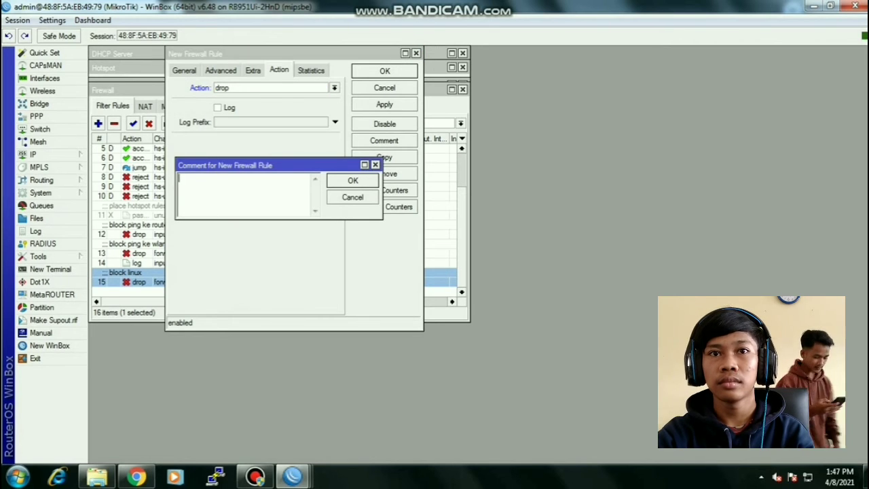
{"action": "type", "text": "blok"}
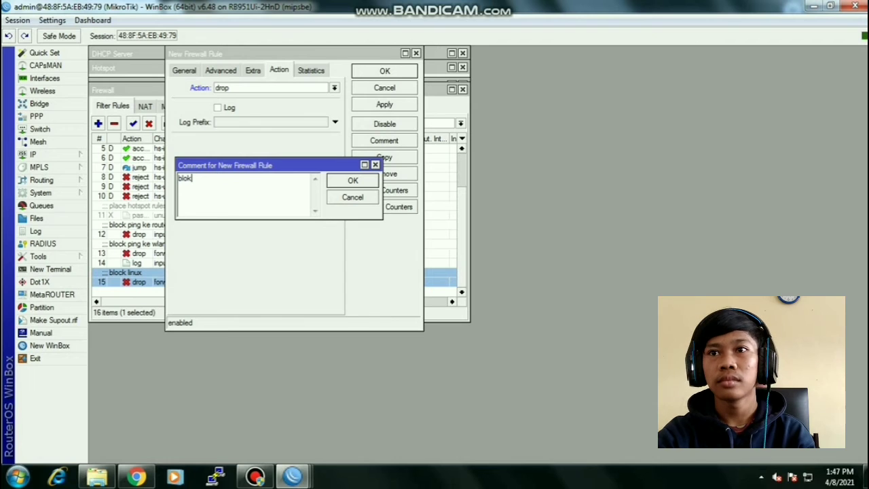
{"action": "key", "text": "BackSpace"}
{"action": "type", "text": "ck mp"}
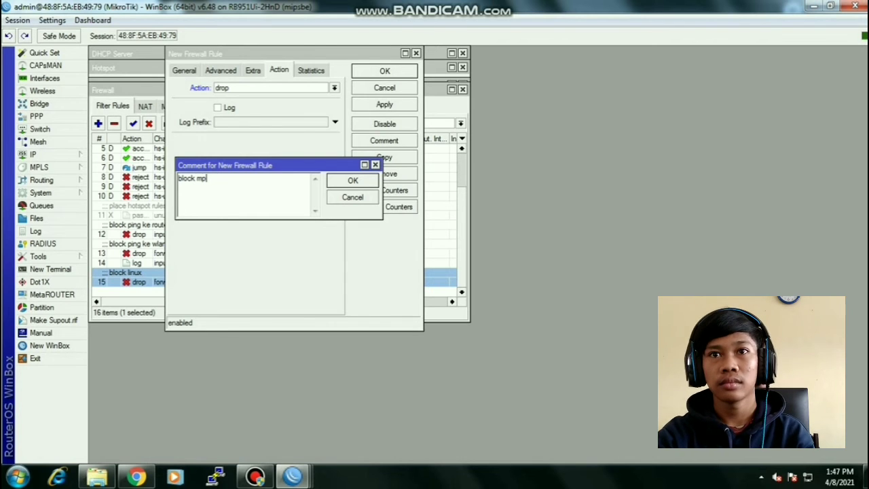
{"action": "type", "text": "3"}
{"action": "key", "text": "Return"}
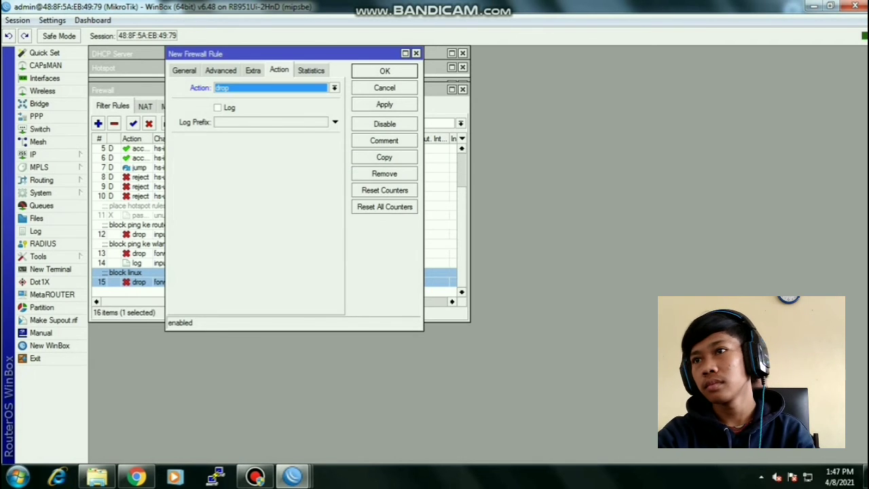
{"action": "left_click", "coordinate": [384, 104]}
{"action": "left_click", "coordinate": [384, 70]}
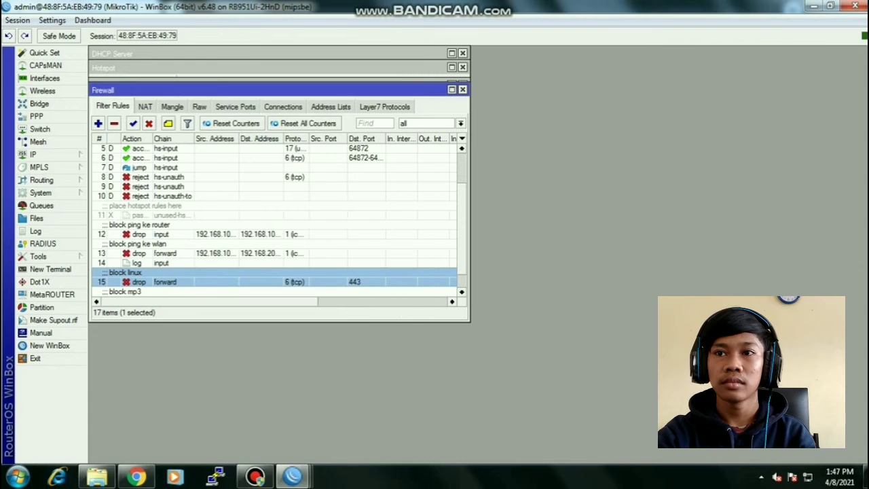
{"action": "scroll", "coordinate": [278, 224], "scroll_direction": "down", "scroll_amount": 2}
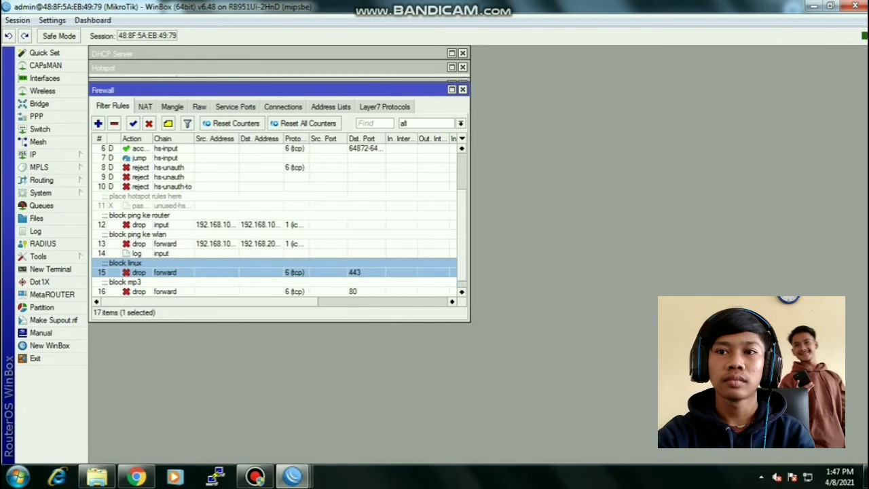
{"action": "left_click", "coordinate": [99, 123]}
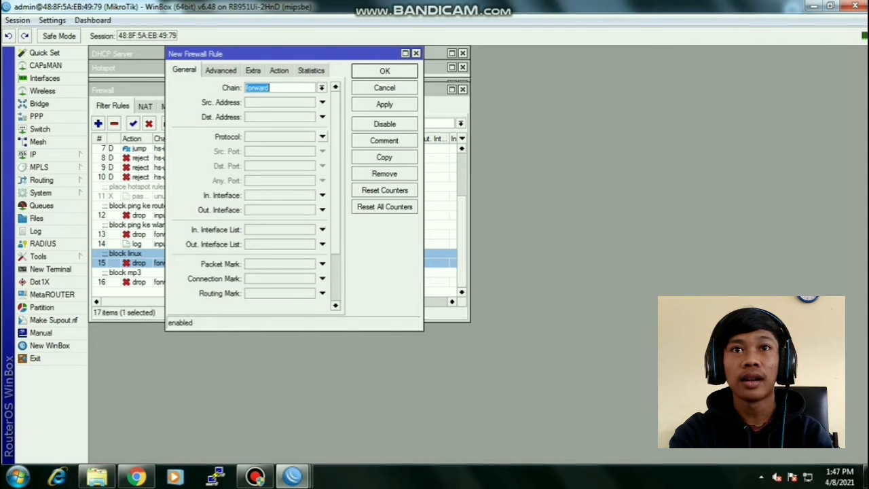
- Match TCP destination port 80 with packet content '.mkv'
{"action": "left_click", "coordinate": [322, 137]}
{"action": "left_click", "coordinate": [322, 165]}
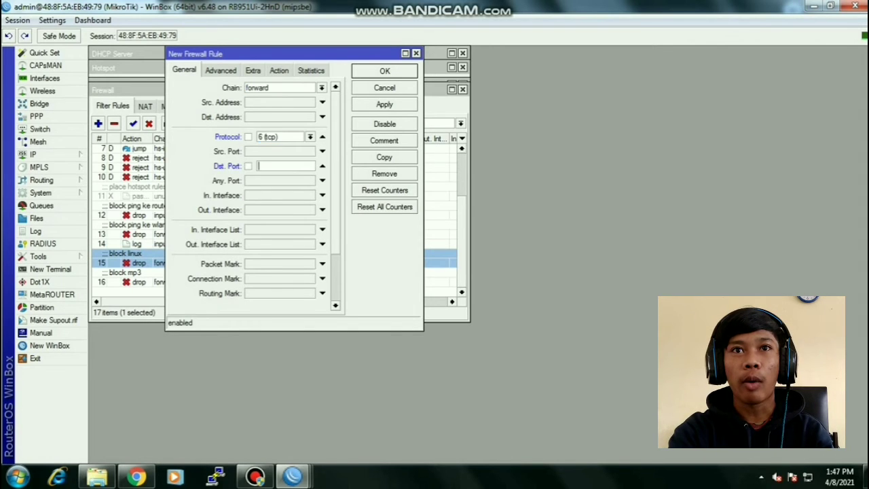
{"action": "type", "text": "80"}
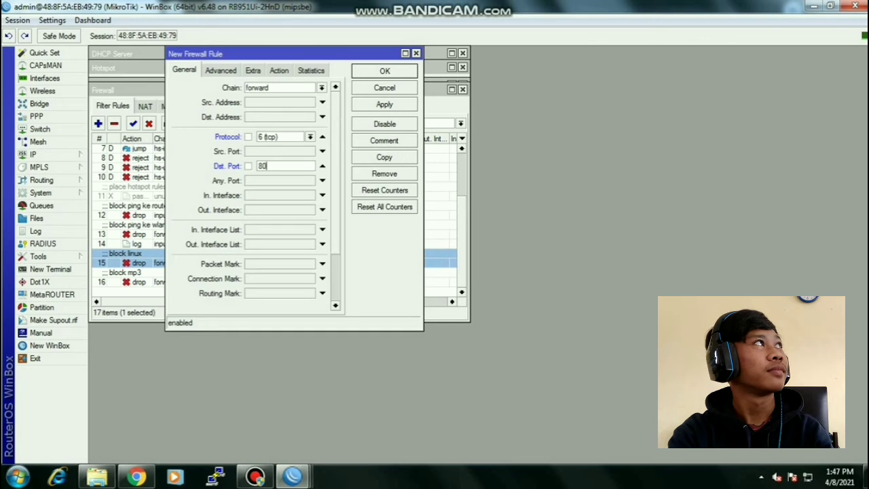
{"action": "left_click", "coordinate": [221, 71]}
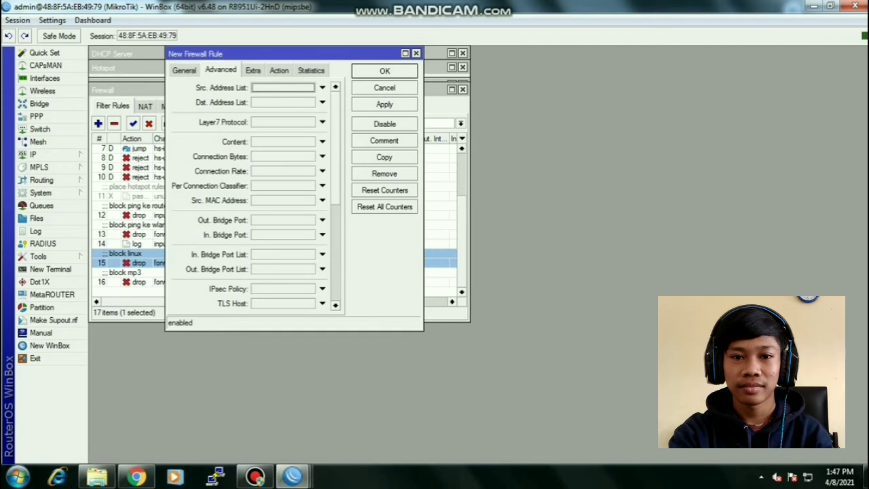
{"action": "left_click", "coordinate": [322, 142]}
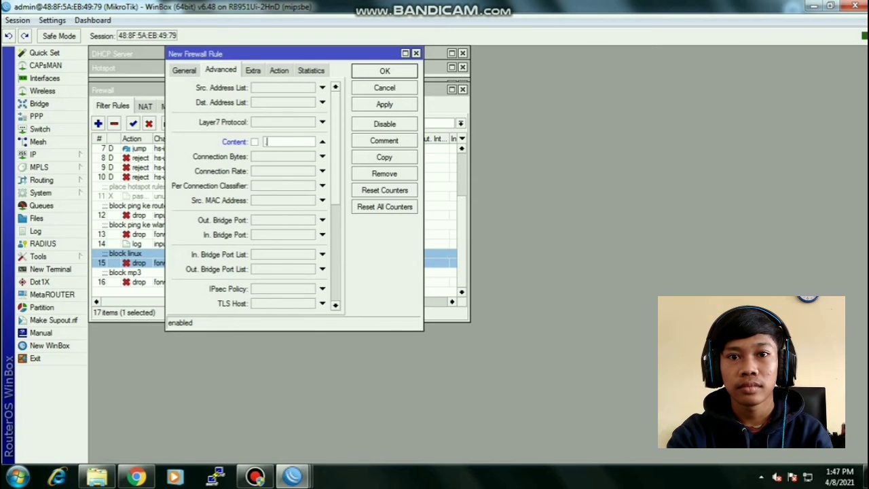
{"action": "type", "text": ".mkv"}
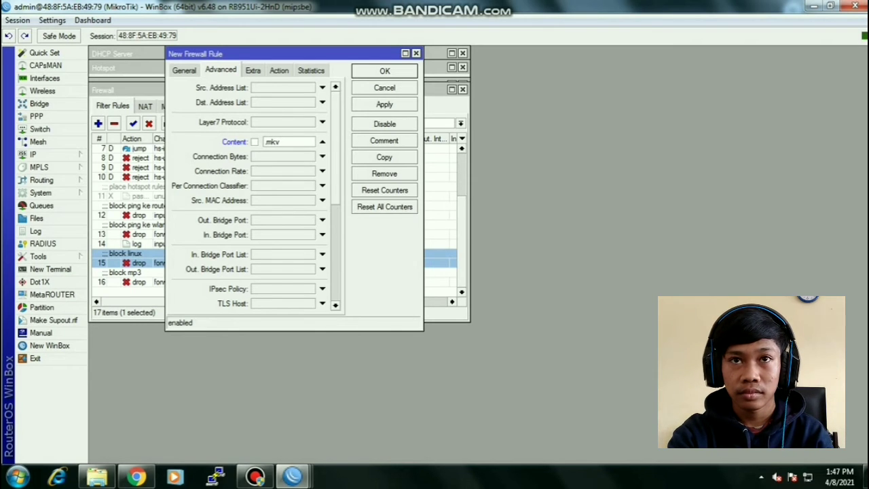
- Set the action to drop, comment 'block mkv', and save the rule
{"action": "left_click", "coordinate": [279, 71]}
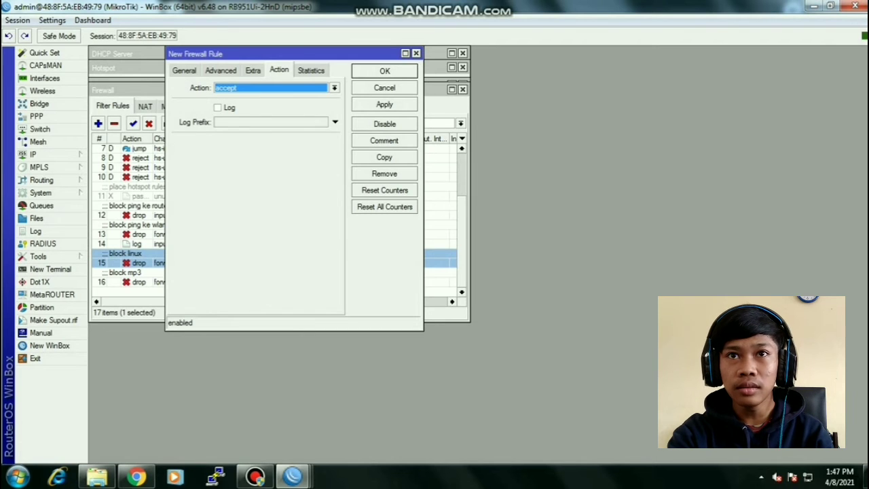
{"action": "left_click", "coordinate": [334, 88]}
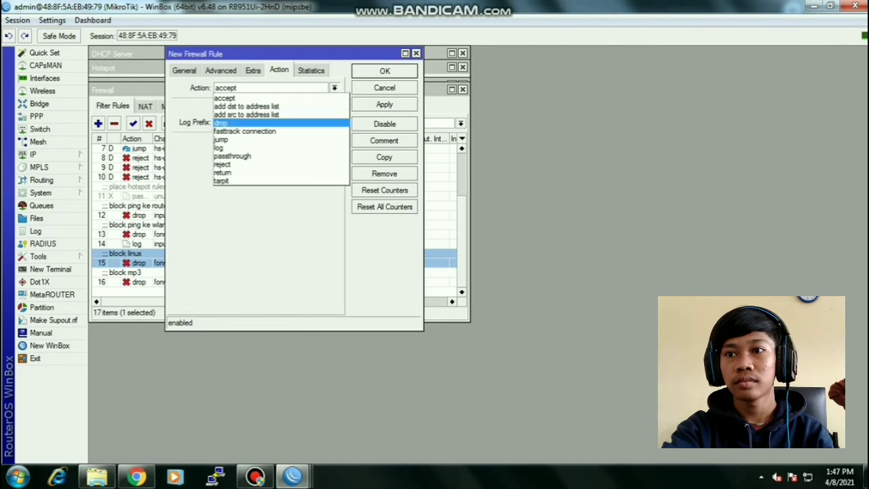
{"action": "left_click", "coordinate": [271, 123]}
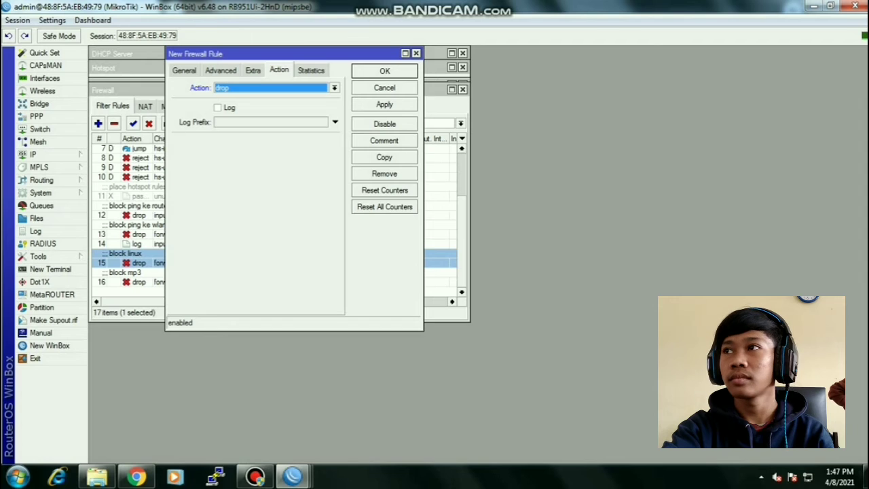
{"action": "left_click", "coordinate": [384, 140]}
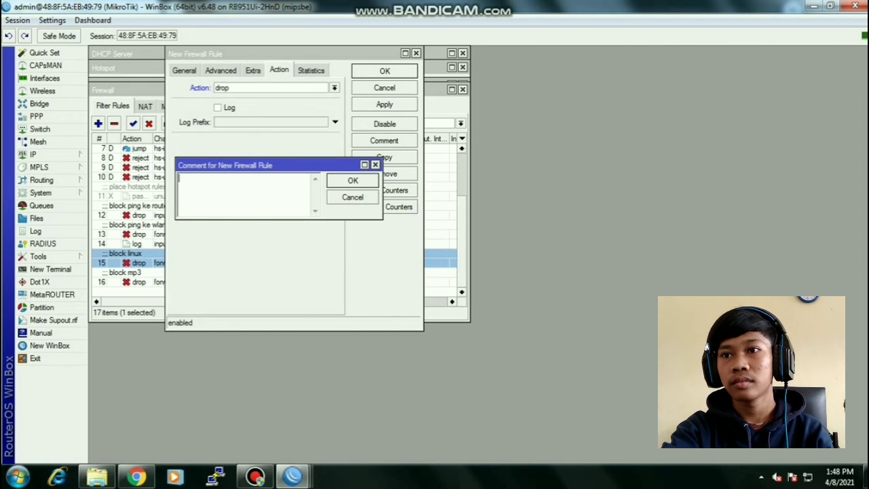
{"action": "type", "text": "bloc"}
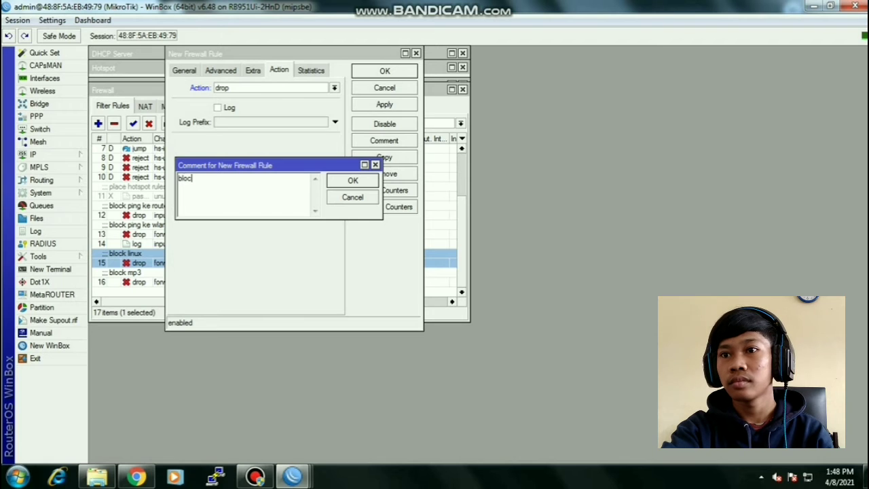
{"action": "type", "text": "k mkv"}
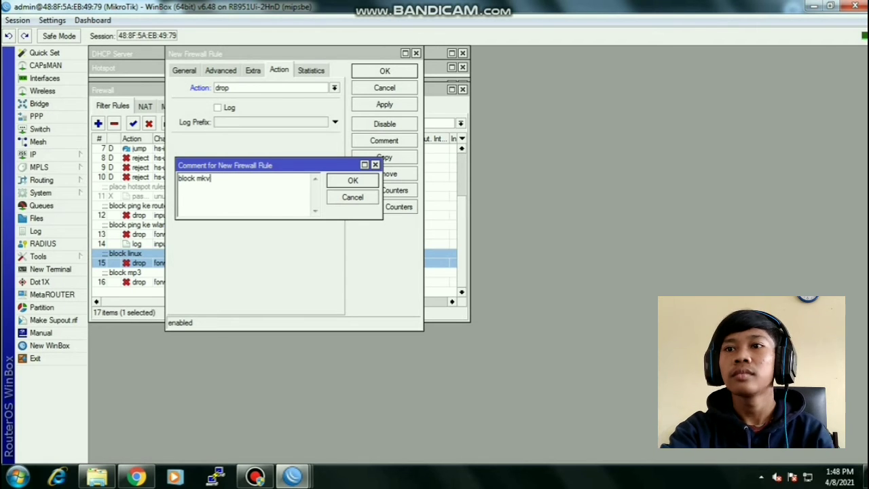
{"action": "key", "text": "Return"}
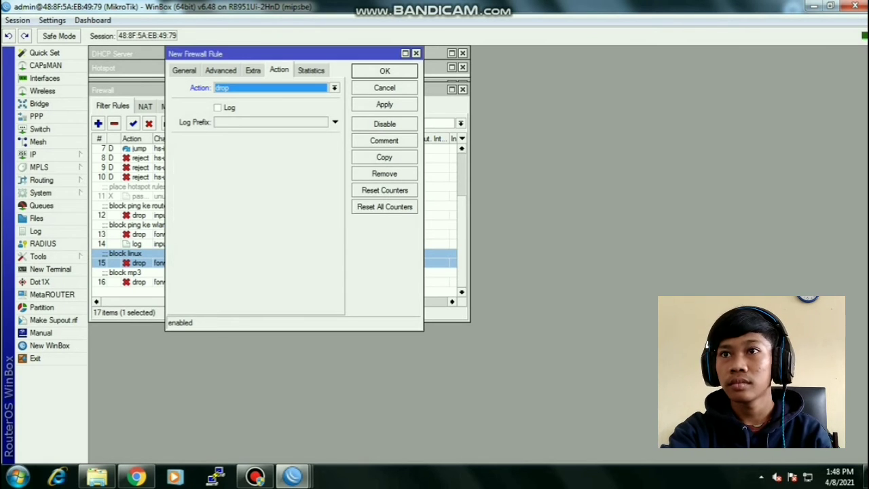
{"action": "key", "text": "Return"}
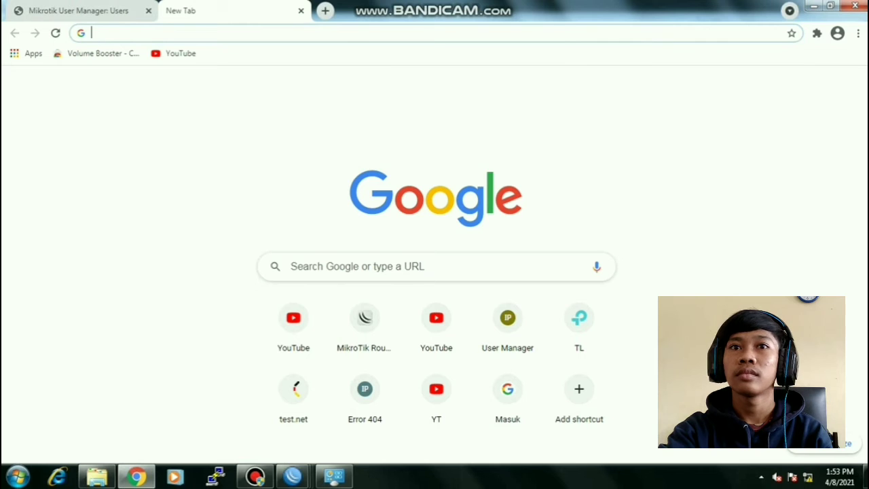
{"action": "type", "text": "http"}
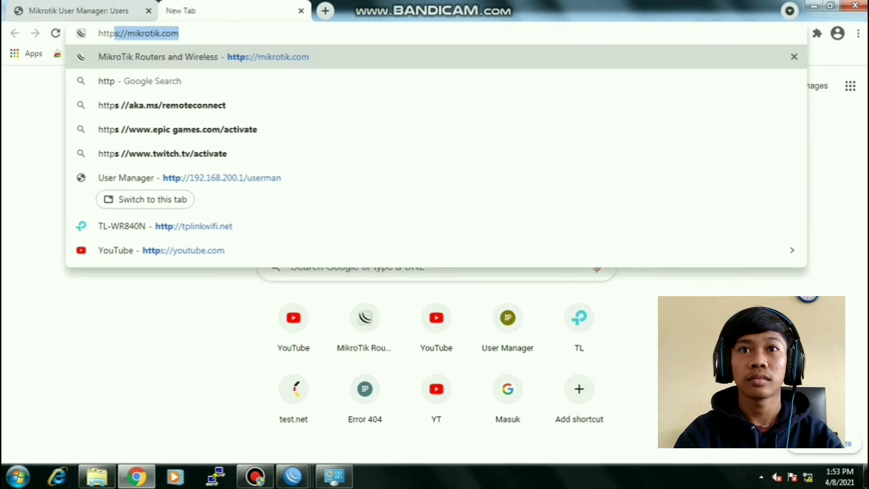
{"action": "type", "text": "://"}
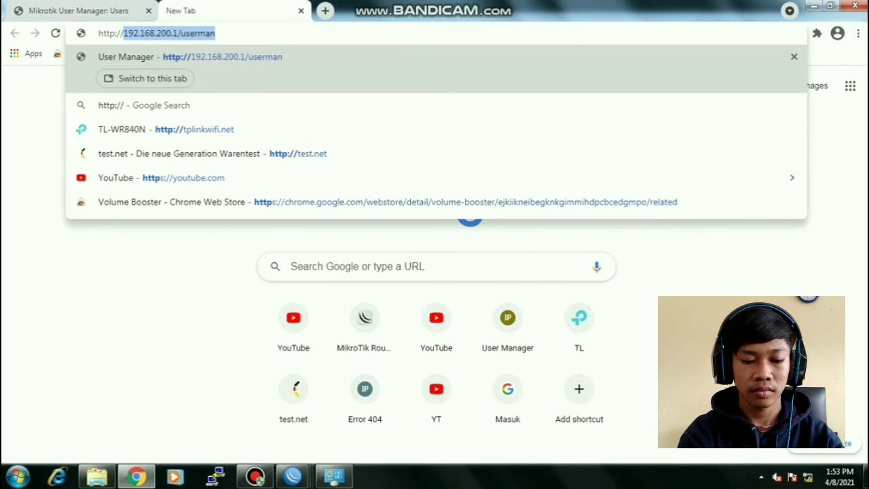
{"action": "type", "text": "tplin"}
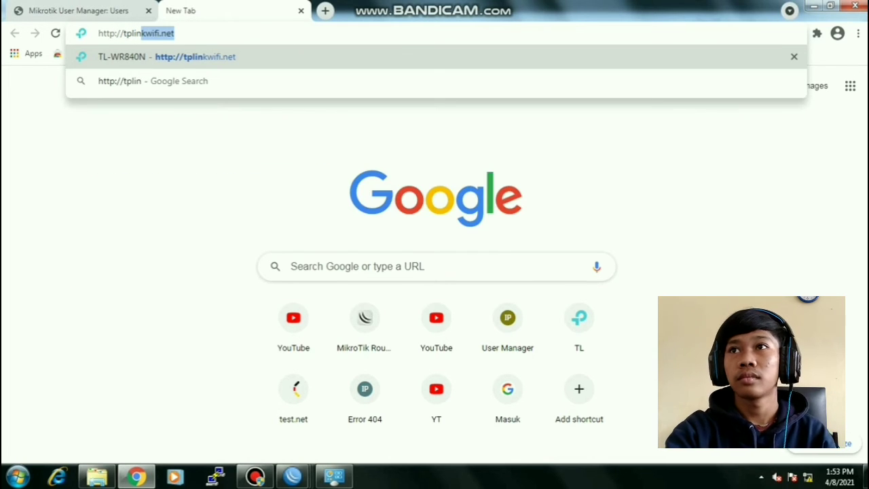
{"action": "type", "text": "kwifi"}
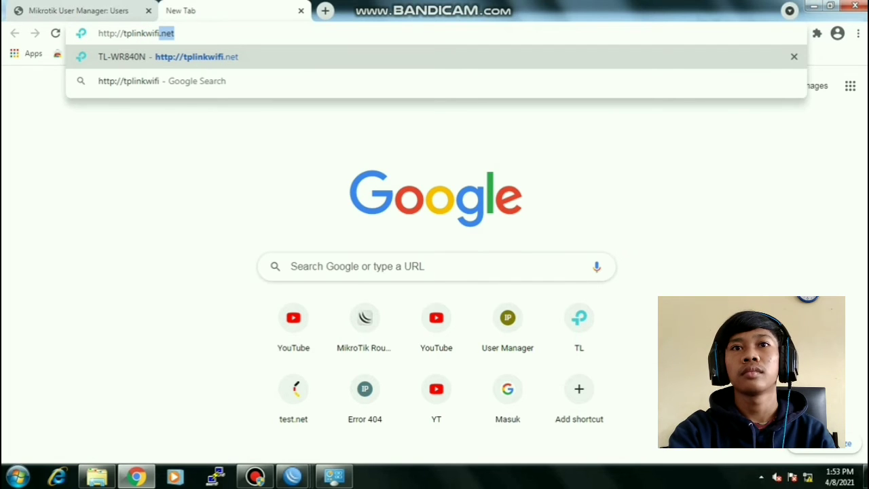
{"action": "type", "text": ".net"}
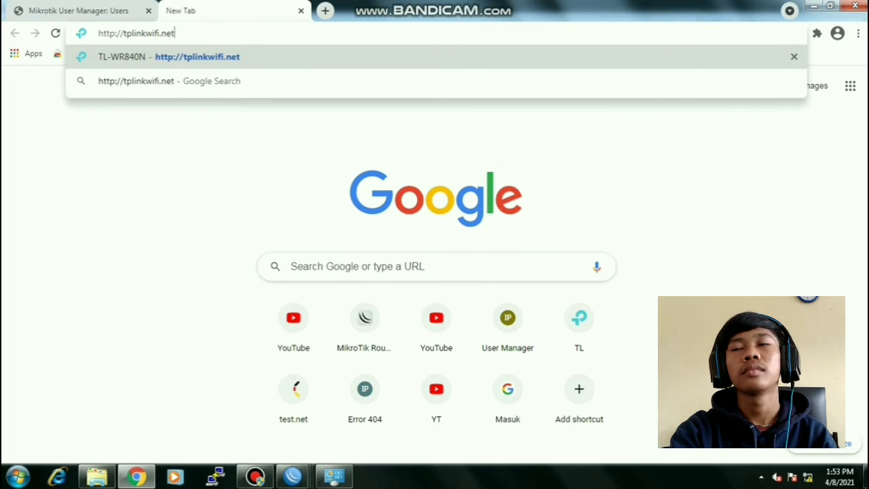
{"action": "key", "text": "Return"}
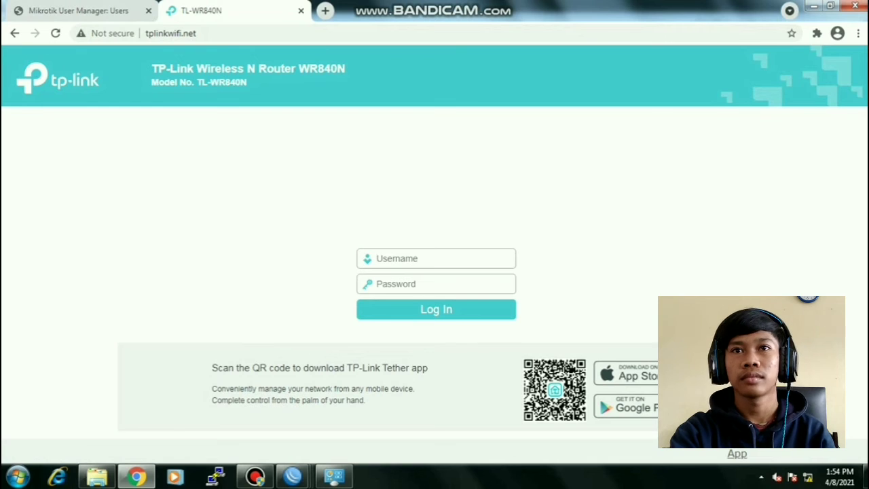
- Log in as admin and choose Access Point mode in Quick Setup
{"action": "type", "text": "adm"}
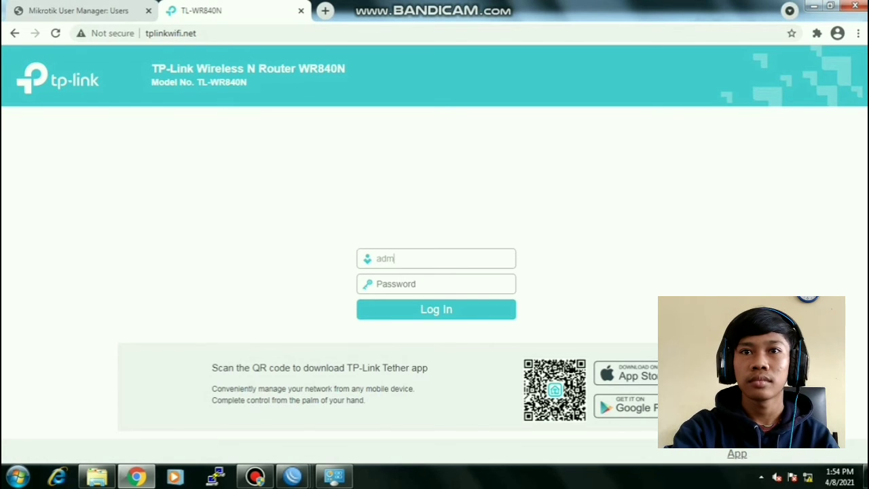
{"action": "type", "text": "in"}
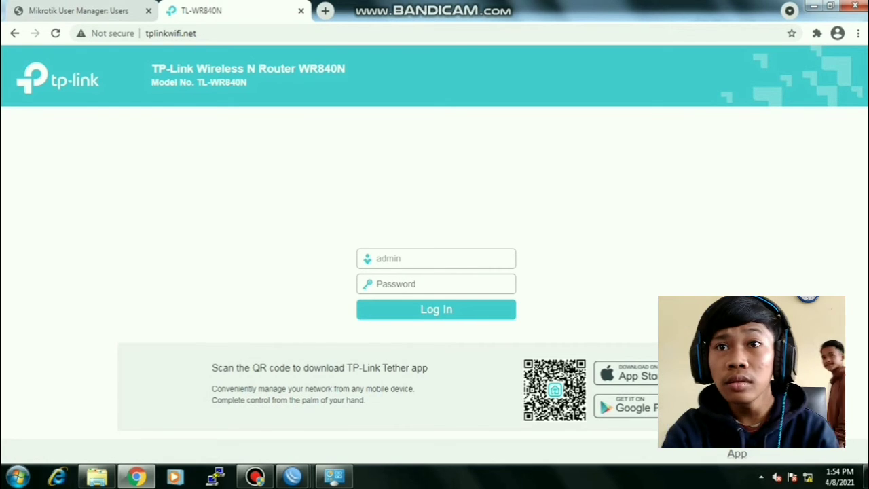
{"action": "key", "text": "Tab"}
{"action": "type", "text": "admin"}
{"action": "key", "text": "Return"}
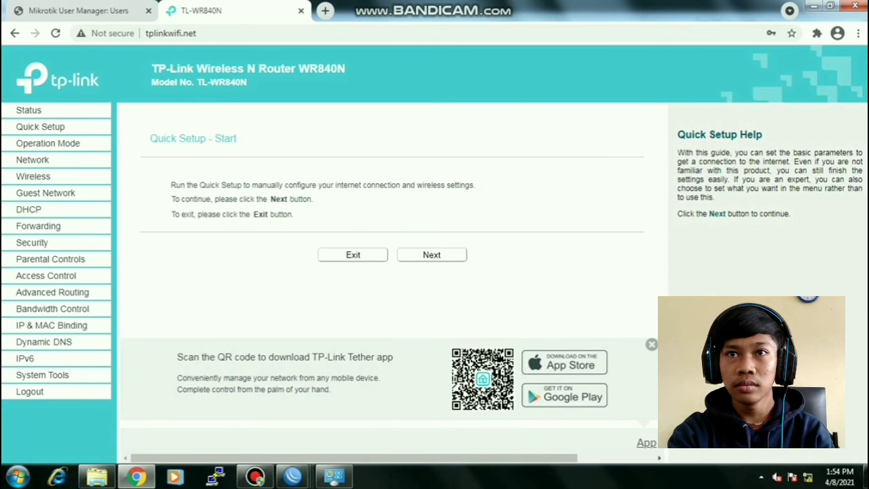
{"action": "left_click", "coordinate": [432, 255]}
{"action": "left_click", "coordinate": [176, 234]}
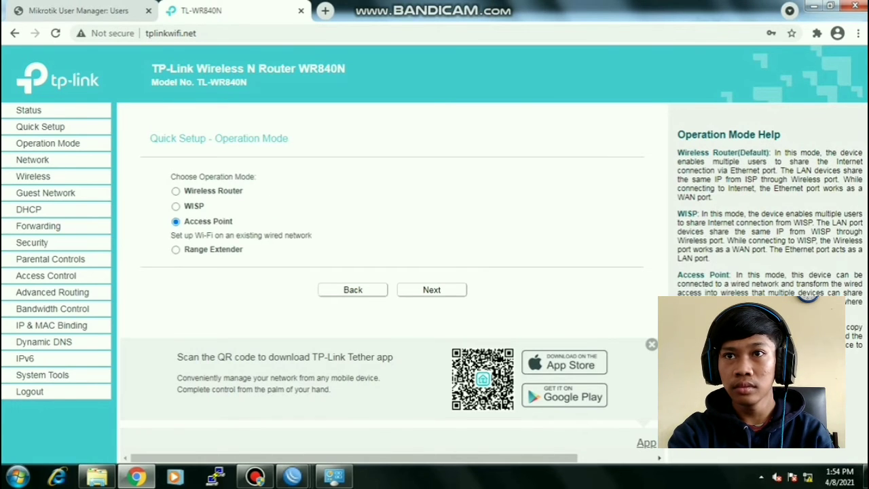
{"action": "left_click", "coordinate": [432, 290]}
- Replace the wireless network name with a custom SSID and disable wireless security
{"action": "left_click_drag", "start_coordinate": [407, 180], "coordinate": [340, 180]}
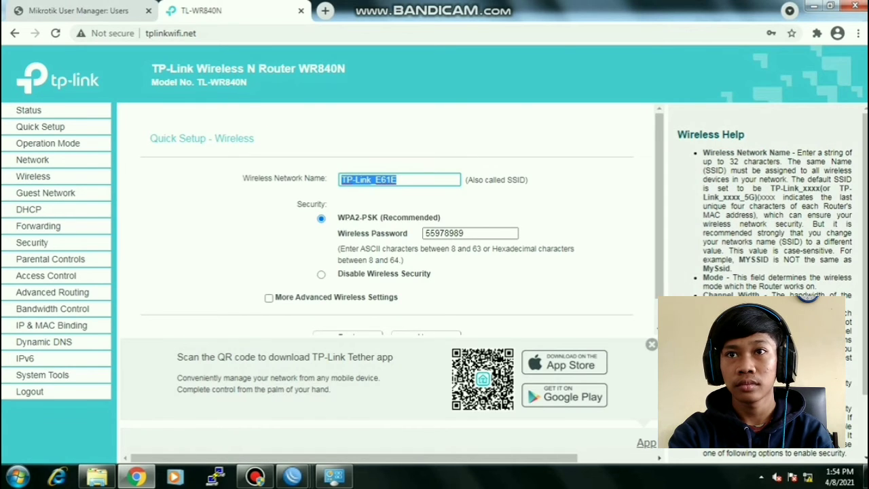
{"action": "scroll", "coordinate": [387, 224], "scroll_direction": "down", "scroll_amount": 1}
{"action": "type", "text": "rifki"}
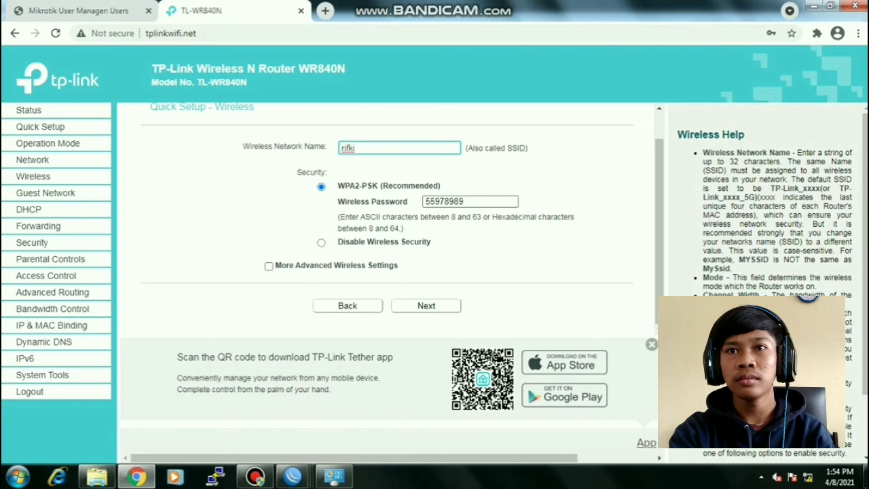
{"action": "type", "text": "@"}
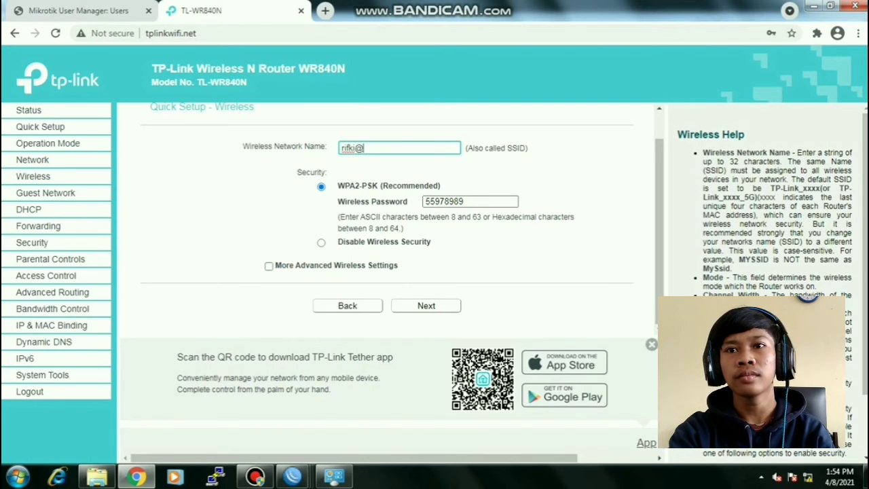
{"action": "type", "text": "proxy"}
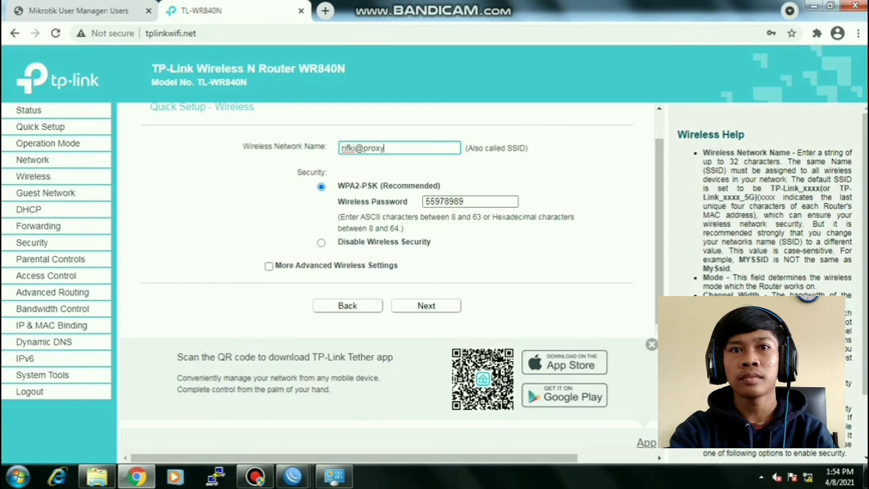
{"action": "left_click", "coordinate": [321, 243]}
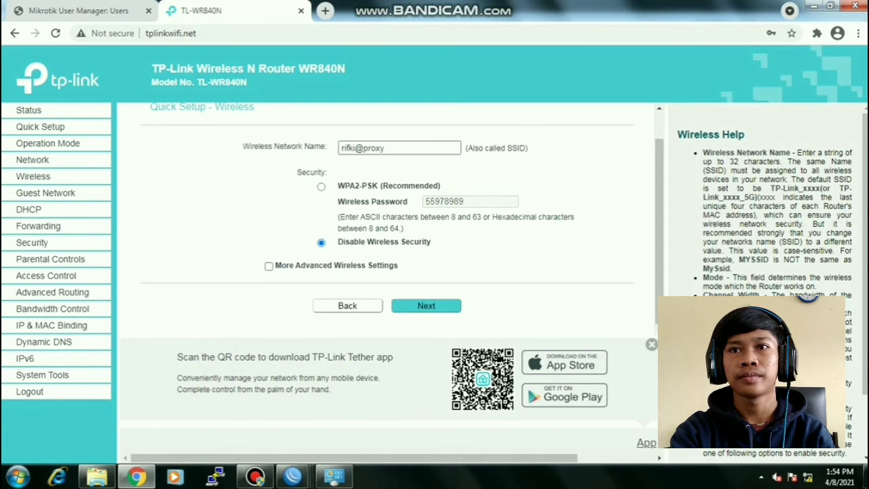
{"action": "left_click", "coordinate": [427, 305]}
- Set the LAN type to Static IP with address 192.168.200.100
{"action": "left_click", "coordinate": [377, 148]}
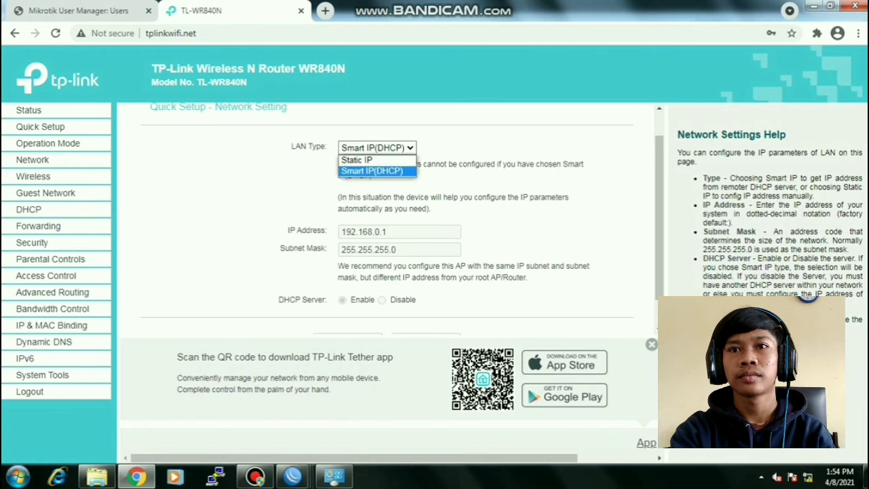
{"action": "left_click", "coordinate": [367, 161]}
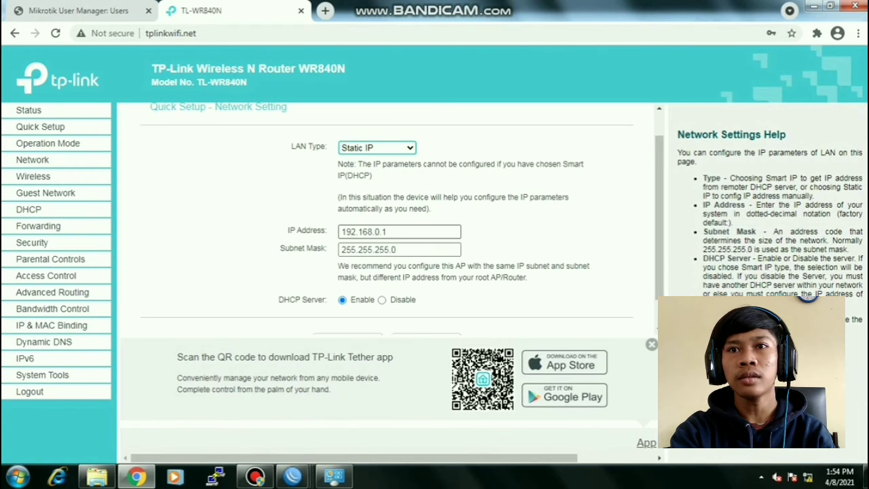
{"action": "left_click", "coordinate": [396, 232]}
{"action": "key", "text": "shift+Left"}
{"action": "key", "text": "shift+Left"}
{"action": "key", "text": "shift+Left"}
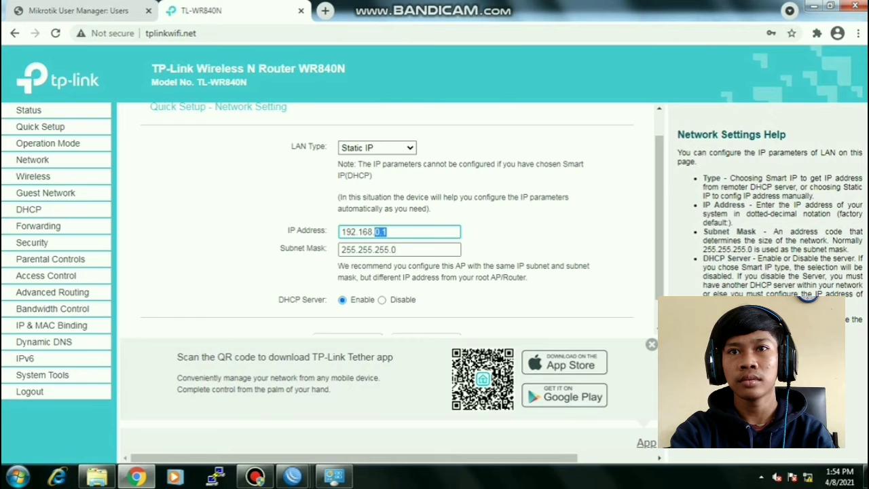
{"action": "type", "text": "100"}
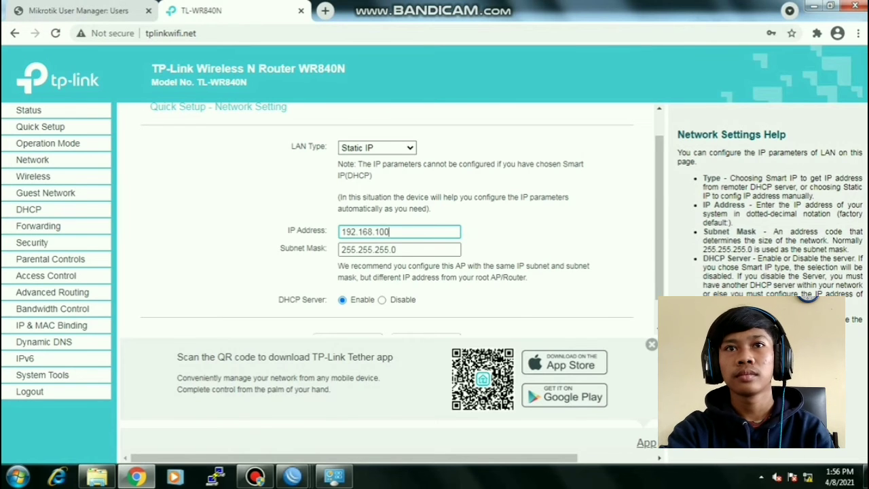
{"action": "key", "text": "BackSpace"}
{"action": "key", "text": "BackSpace"}
{"action": "key", "text": "BackSpace"}
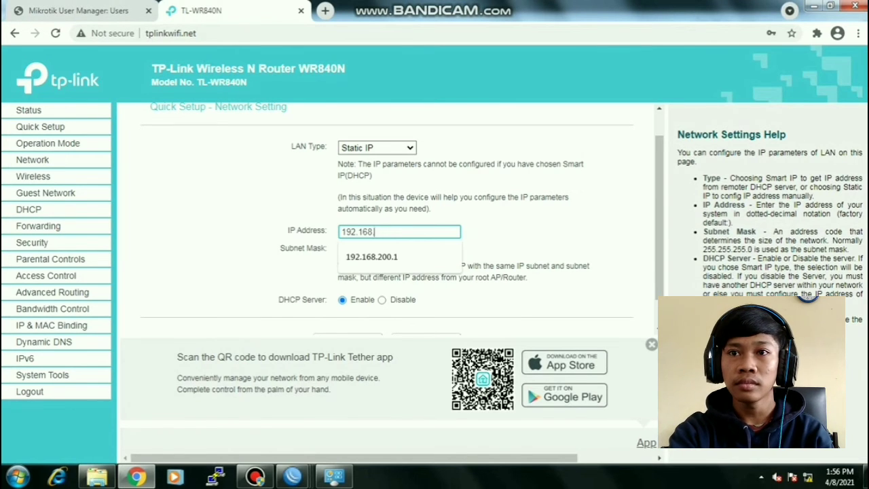
{"action": "type", "text": "2"}
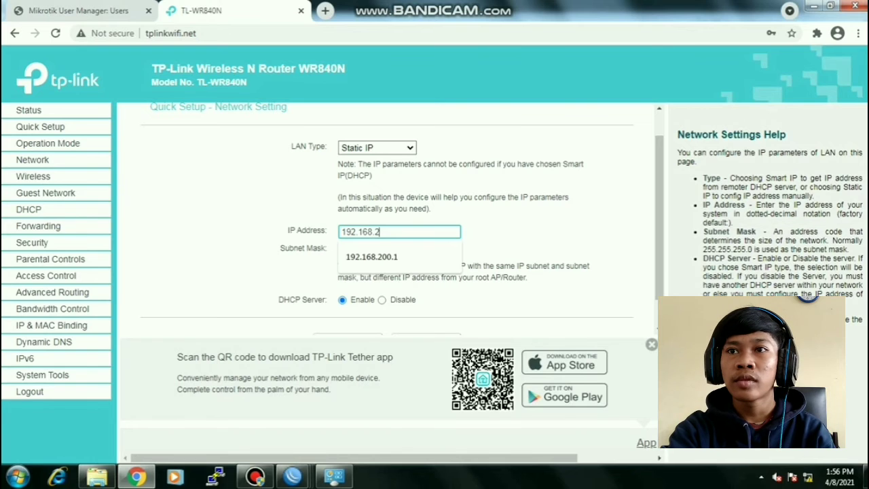
{"action": "type", "text": "00.100"}
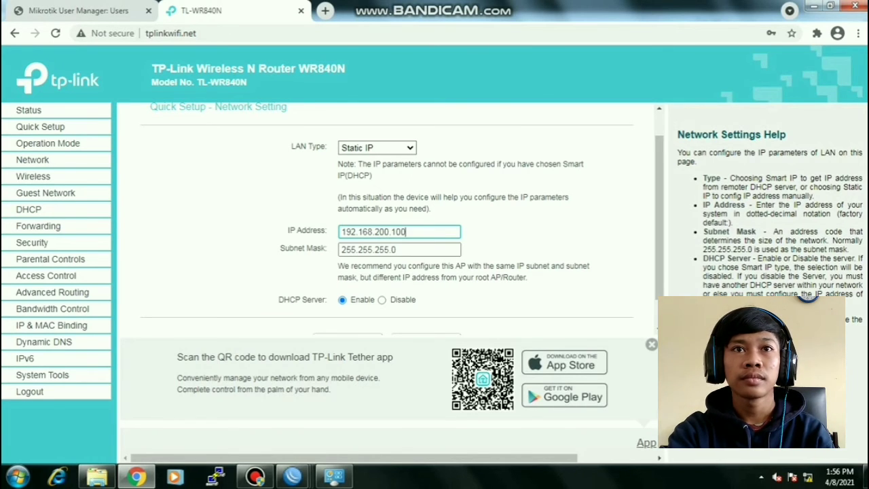
- Change the subnet mask to 255.255.255.128 and disable the DHCP server
{"action": "left_click_drag", "start_coordinate": [398, 249], "coordinate": [392, 250]}
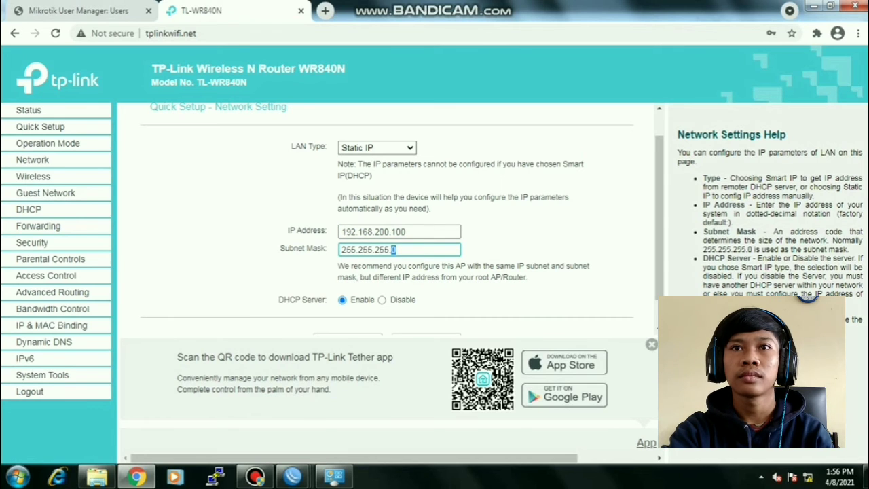
{"action": "left_click", "coordinate": [396, 250]}
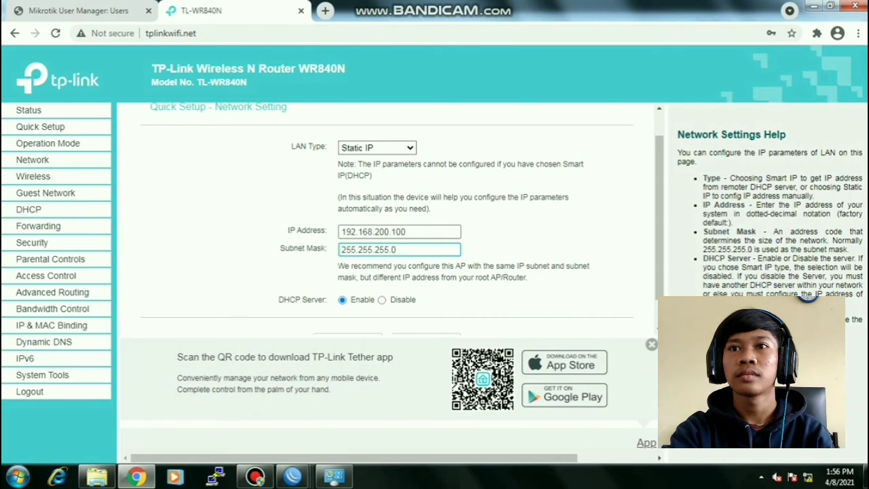
{"action": "key", "text": "BackSpace"}
{"action": "type", "text": "128"}
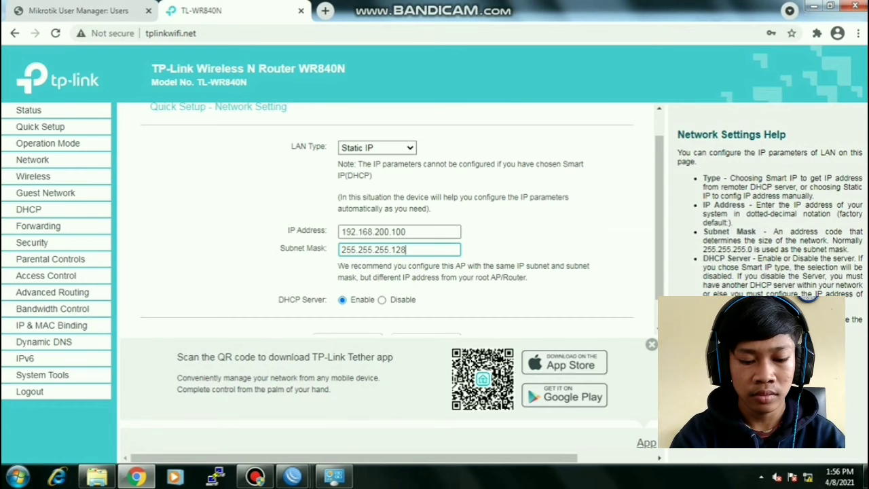
{"action": "left_click", "coordinate": [382, 300]}
{"action": "scroll", "coordinate": [407, 299], "scroll_direction": "down", "scroll_amount": 1}
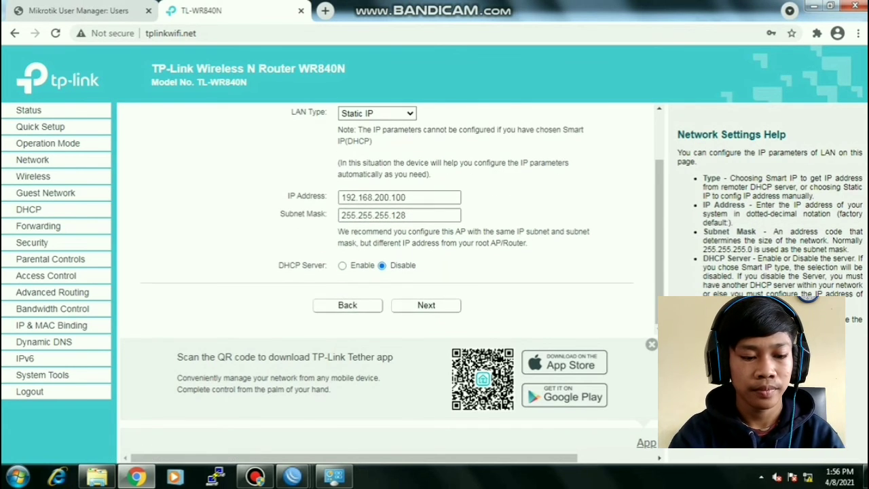
{"action": "left_click", "coordinate": [425, 306]}
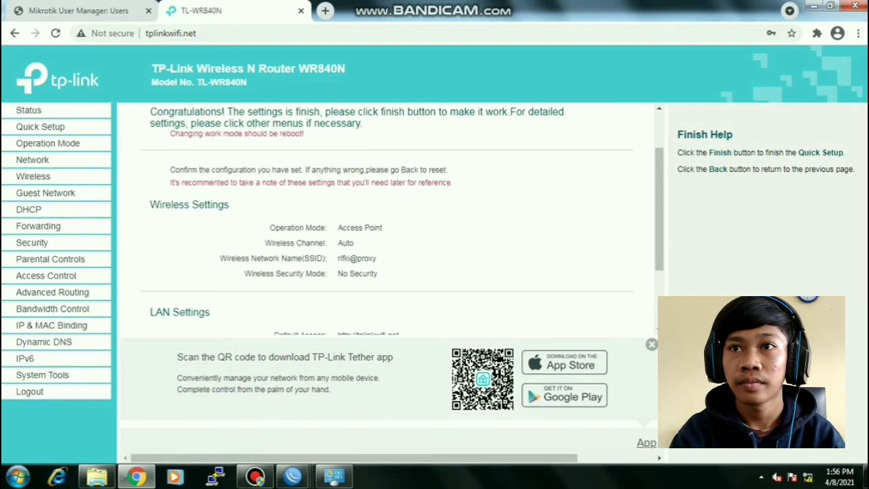
- Finish the Quick Setup summary so the router saves and reboots
{"action": "scroll", "coordinate": [425, 306], "scroll_direction": "down", "scroll_amount": 3}
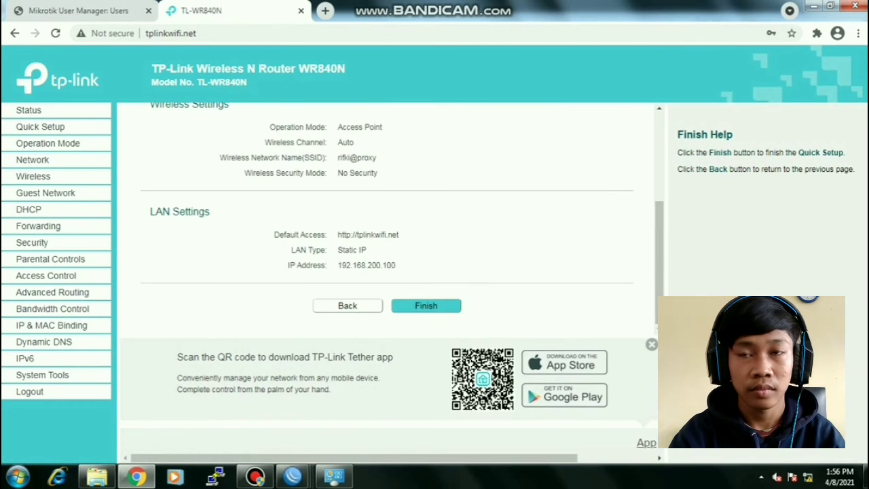
{"action": "left_click", "coordinate": [426, 305]}
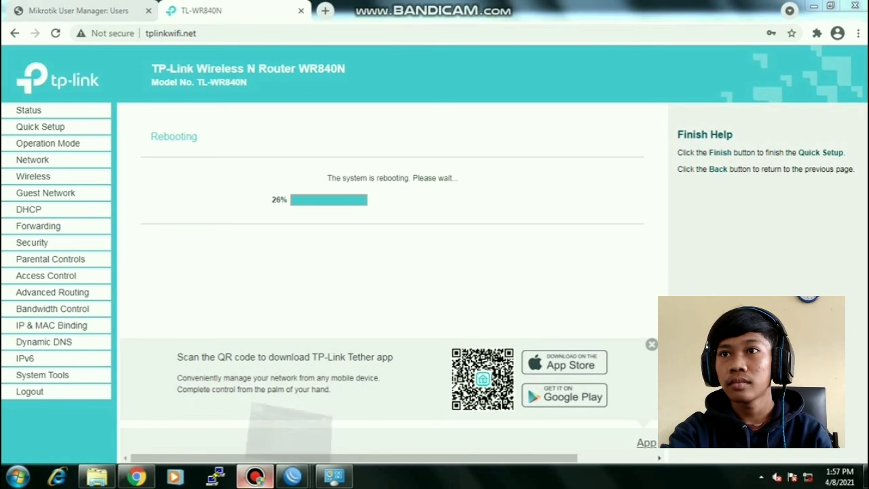
- Wait for the WR840N reboot to reach 100% until tplinkwifi.net becomes unreachable
{"action": "left_click", "coordinate": [255, 476]}
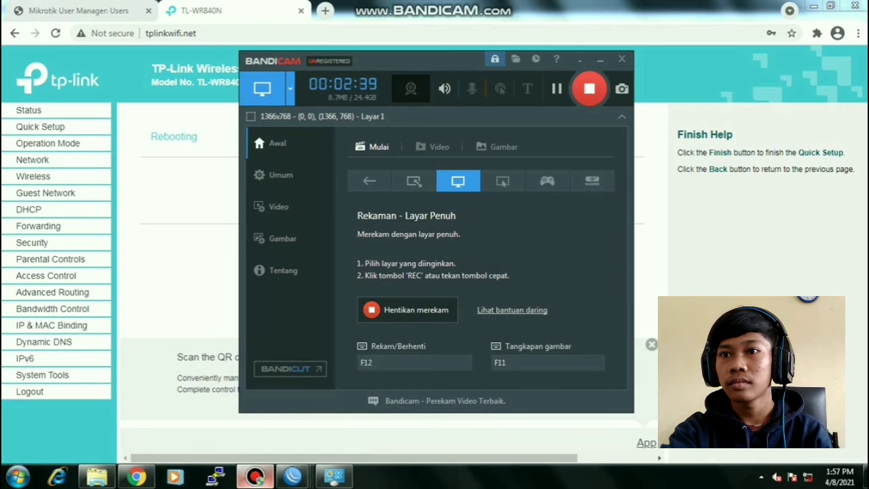
{"action": "left_click", "coordinate": [255, 476]}
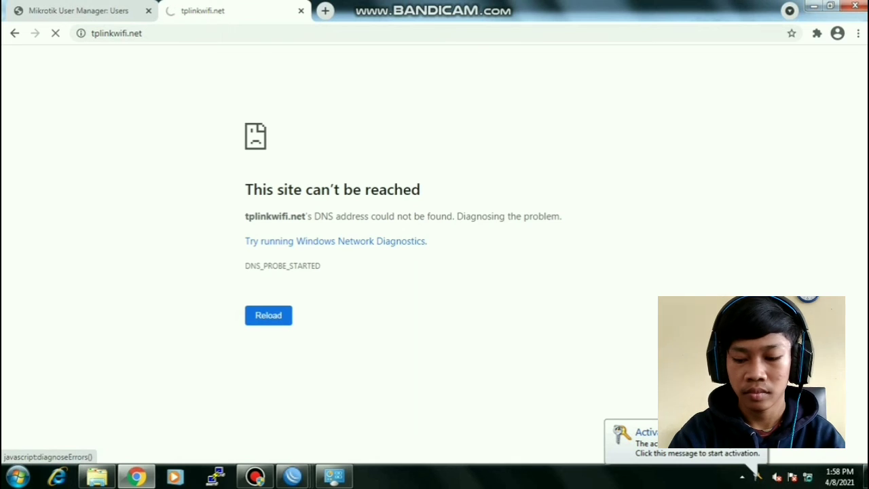
- Replace the dead tab with a new one and load linux.org to test the block
{"action": "key", "text": "ctrl+w"}
{"action": "key", "text": "ctrl+t"}
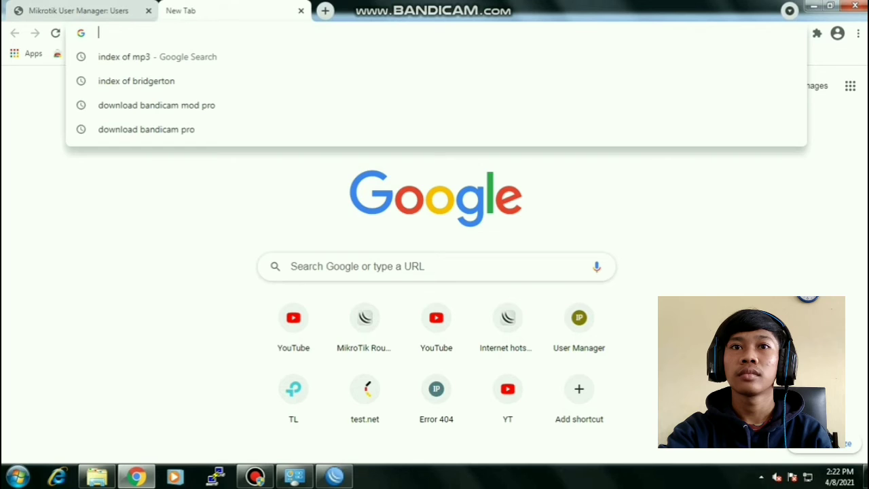
{"action": "type", "text": "li"}
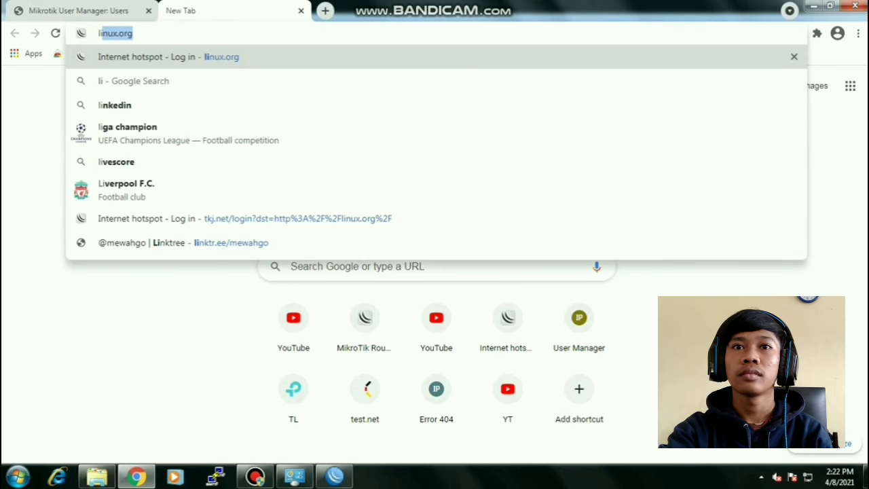
{"action": "type", "text": "nux"}
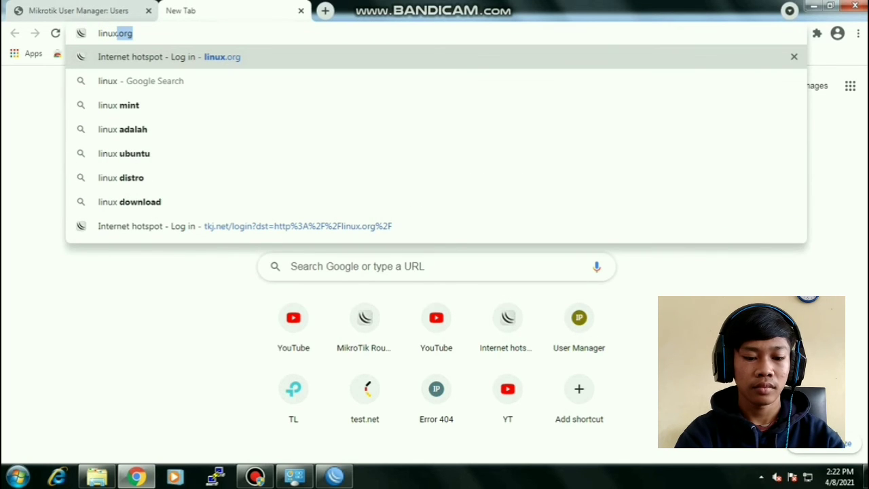
{"action": "type", "text": ".org"}
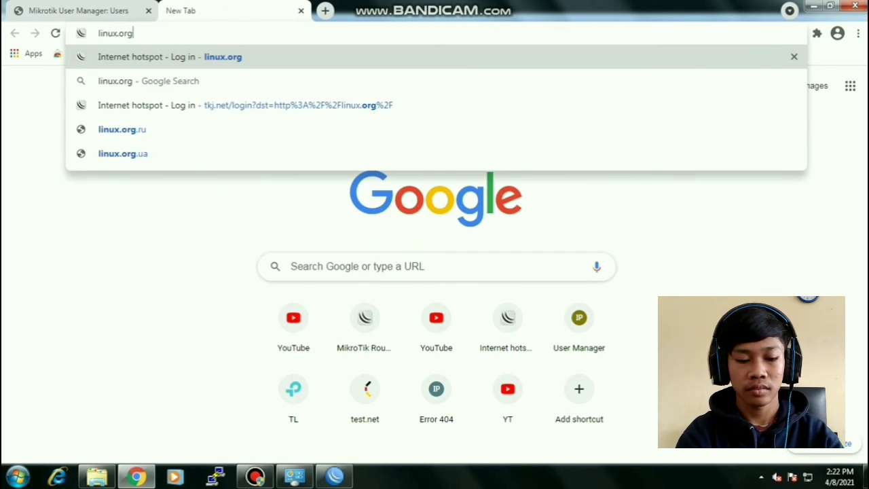
{"action": "key", "text": "Return"}
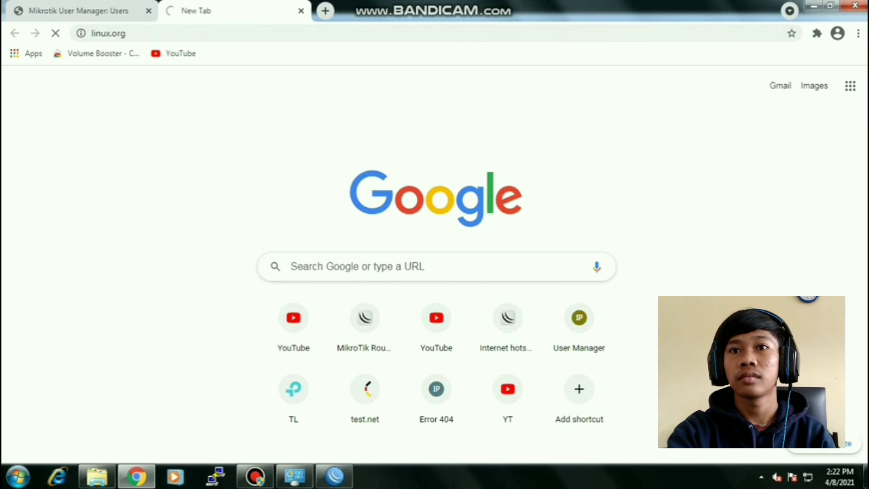
- Search for an mp3 index, open the Metallica listing, and try downloading the '2 x 4' mp3
{"action": "left_click", "coordinate": [325, 10]}
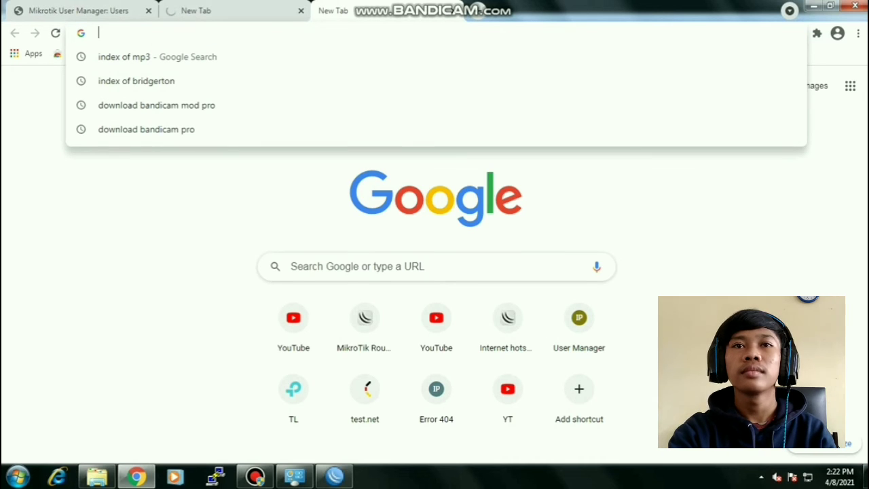
{"action": "type", "text": "index"}
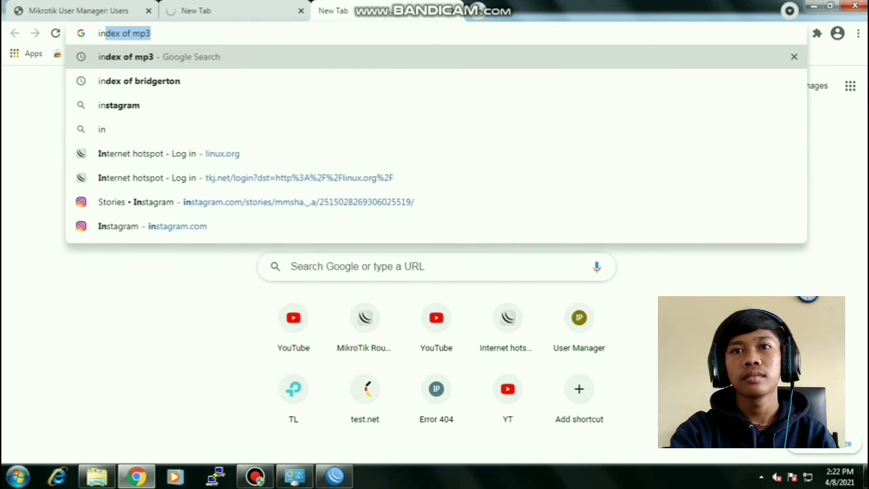
{"action": "type", "text": "x"}
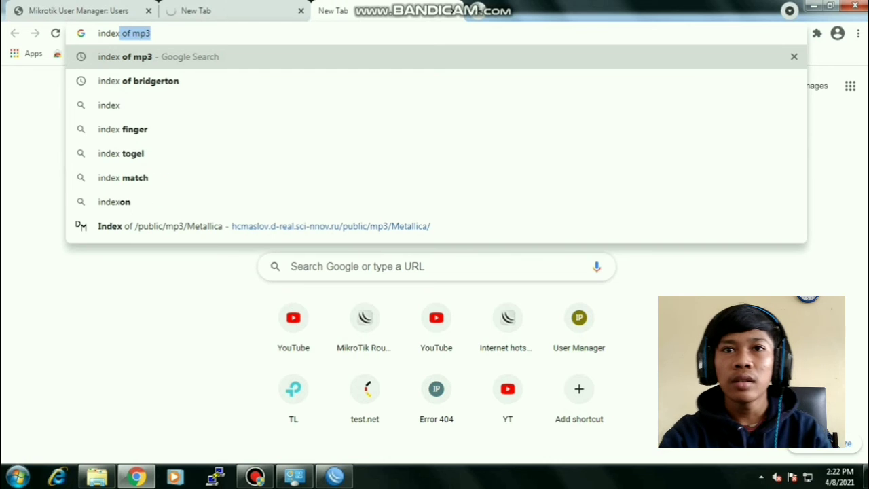
{"action": "key", "text": "Return"}
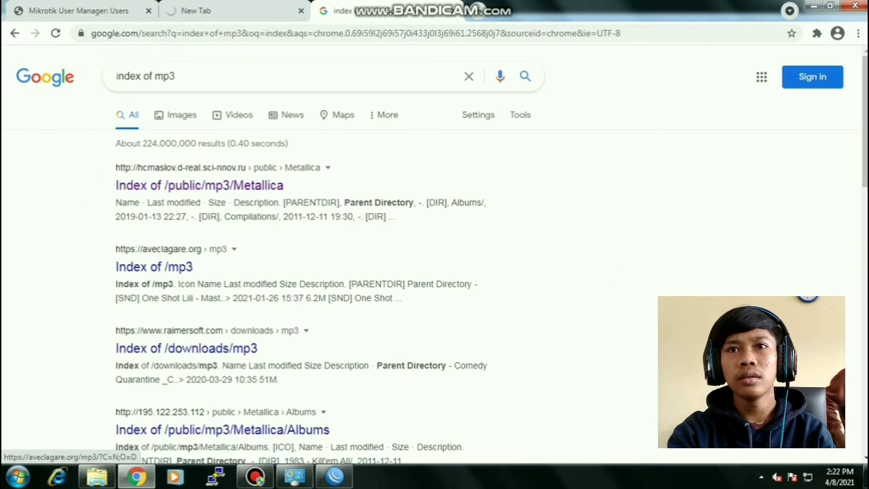
{"action": "left_click", "coordinate": [199, 185]}
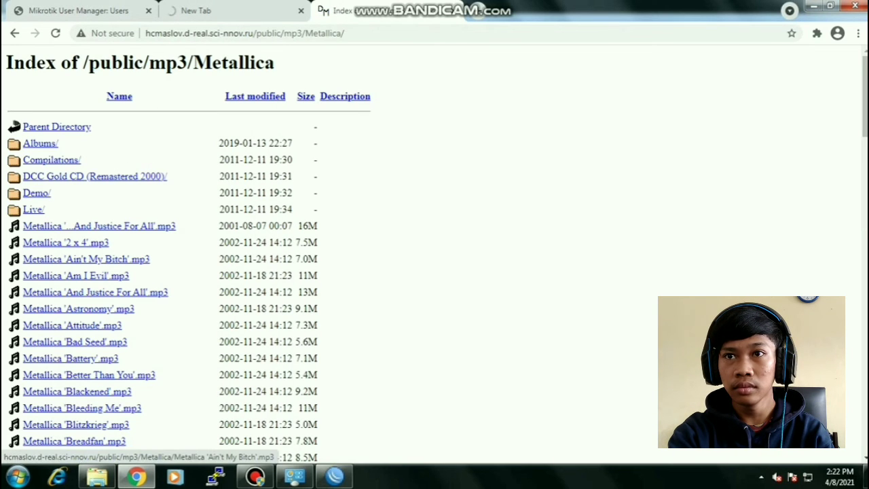
{"action": "left_click", "coordinate": [66, 243]}
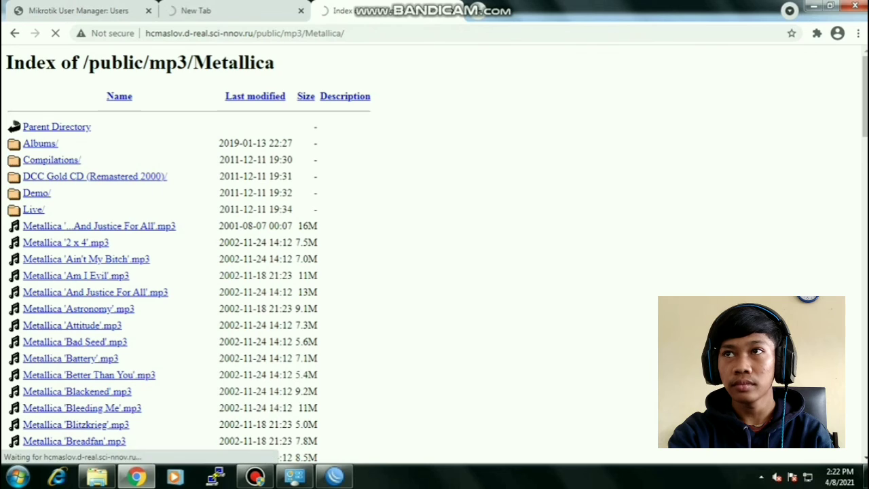
- In a new tab, open Index of /mkv and try downloading 1242-small.mkv
{"action": "left_click", "coordinate": [475, 11]}
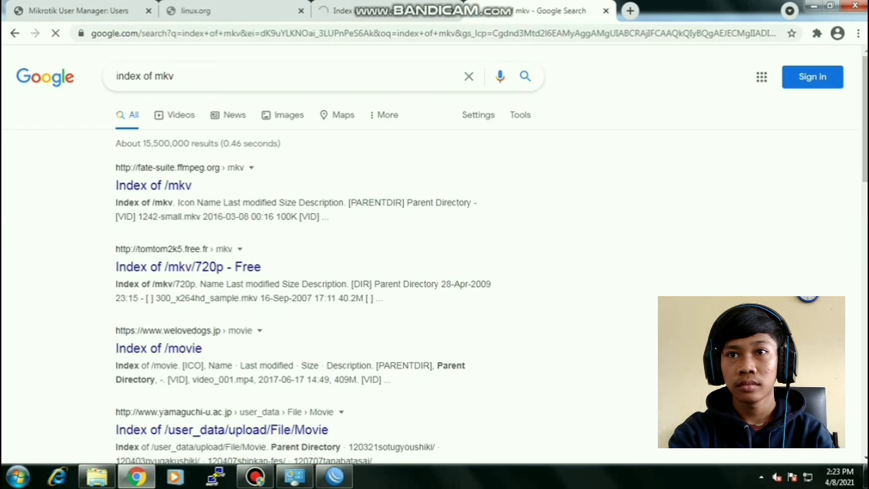
{"action": "left_click", "coordinate": [154, 185]}
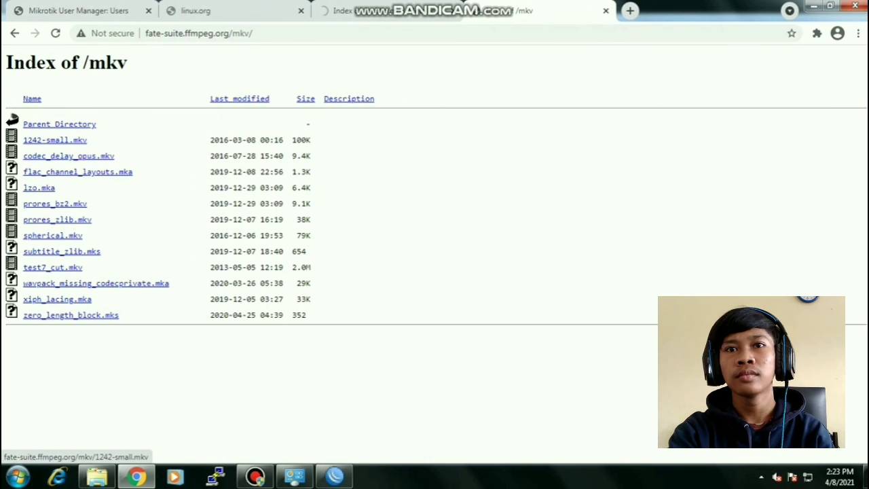
{"action": "left_click", "coordinate": [55, 140]}
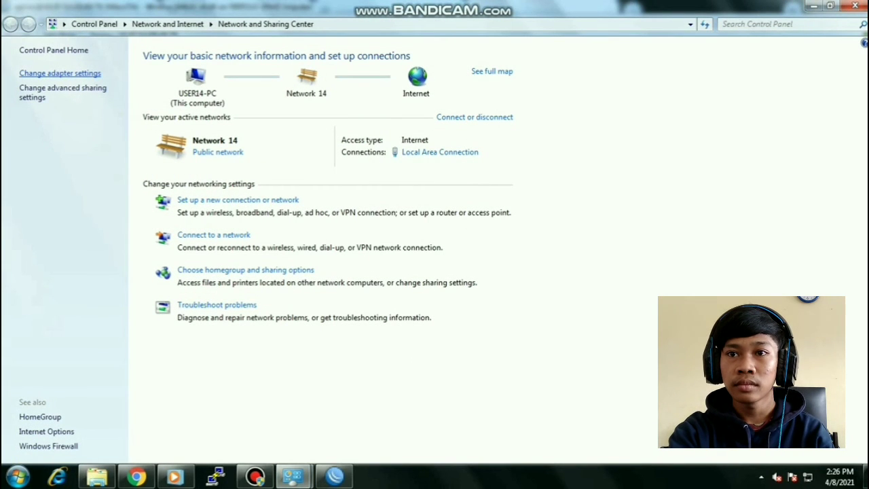
- Open the IPv4 properties of the Local Area Connection adapter
{"action": "left_click", "coordinate": [59, 73]}
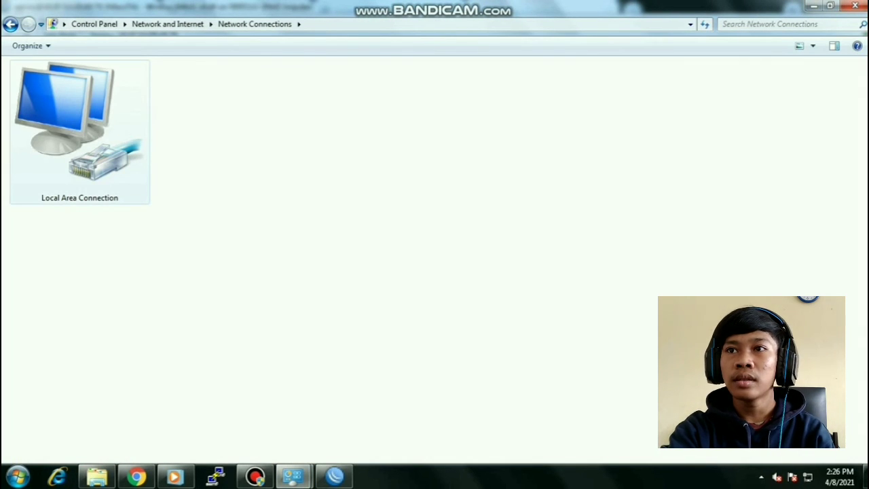
{"action": "double_click", "coordinate": [78, 126]}
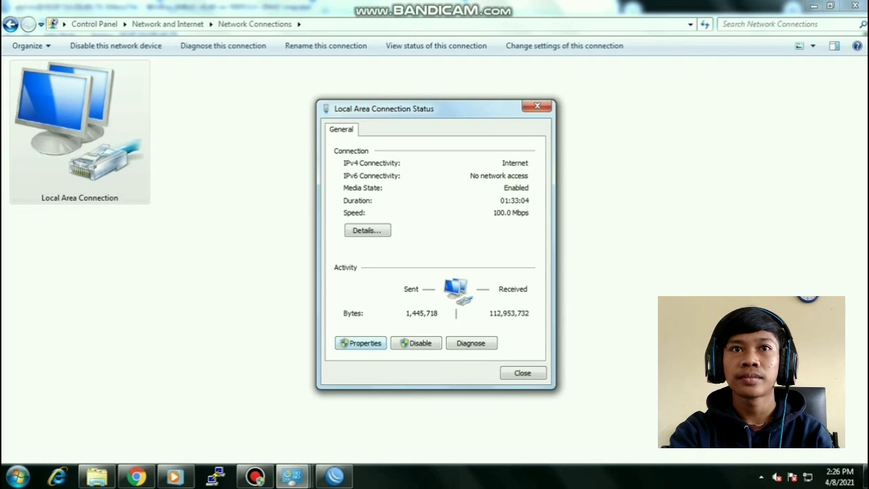
{"action": "left_click", "coordinate": [360, 343]}
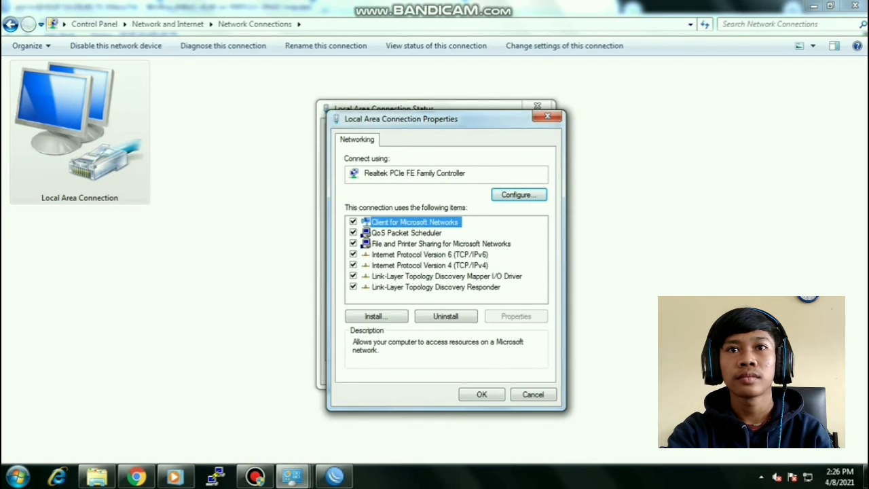
{"action": "double_click", "coordinate": [430, 265]}
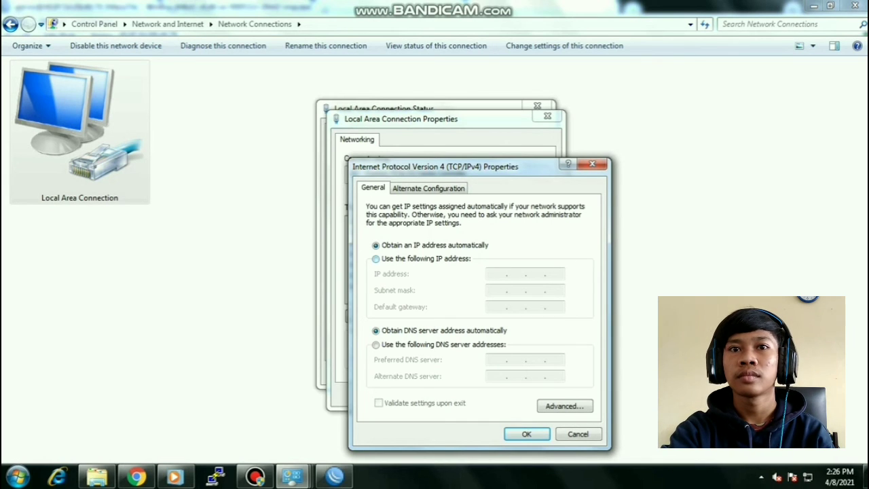
- Set a static IP of 192.168.100.5 with subnet mask 255.255.255.128
{"action": "left_click", "coordinate": [376, 259]}
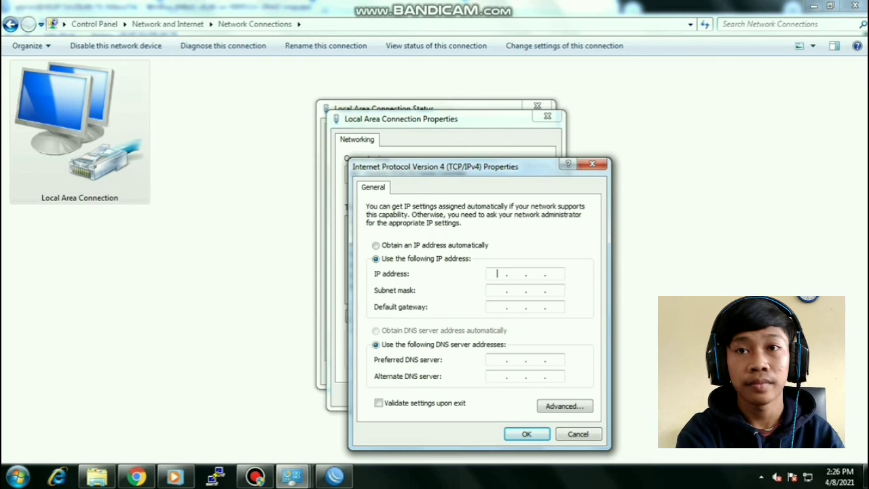
{"action": "type", "text": "192 . "}
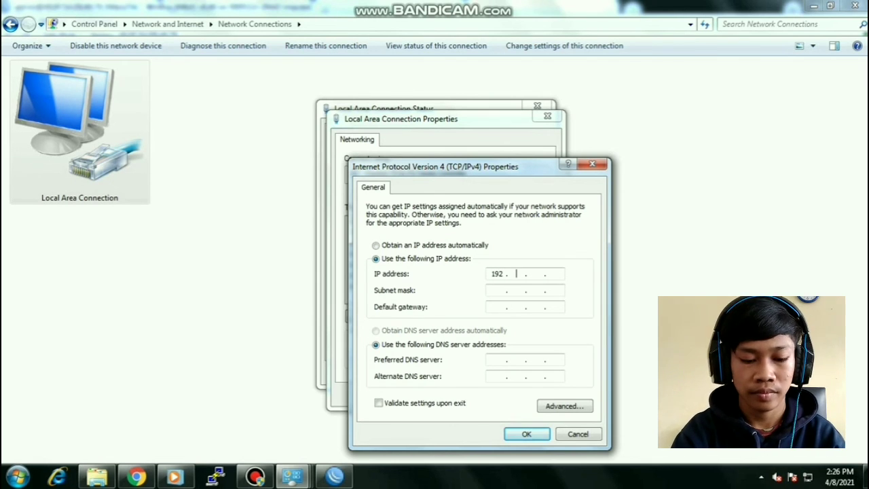
{"action": "type", "text": "168 . "}
{"action": "type", "text": "100 . "}
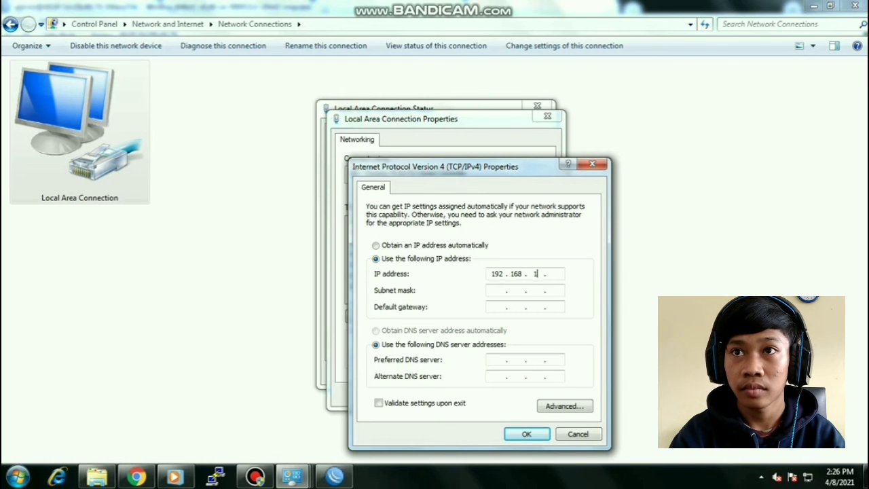
{"action": "type", "text": "5"}
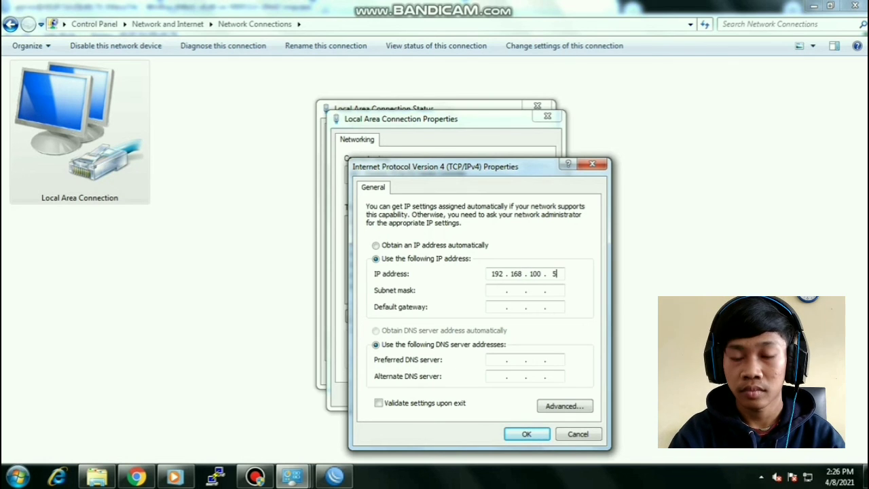
{"action": "key", "text": "Tab"}
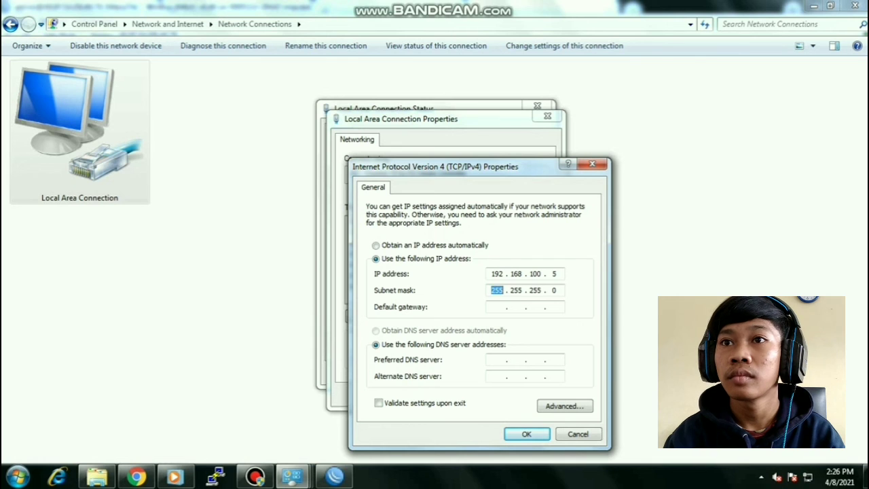
{"action": "left_click", "coordinate": [557, 290]}
{"action": "key", "text": "BackSpace"}
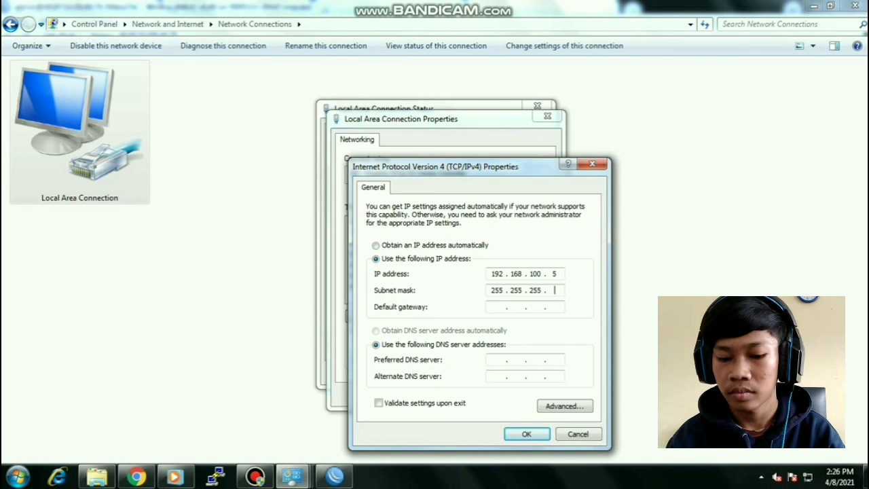
{"action": "type", "text": "12"}
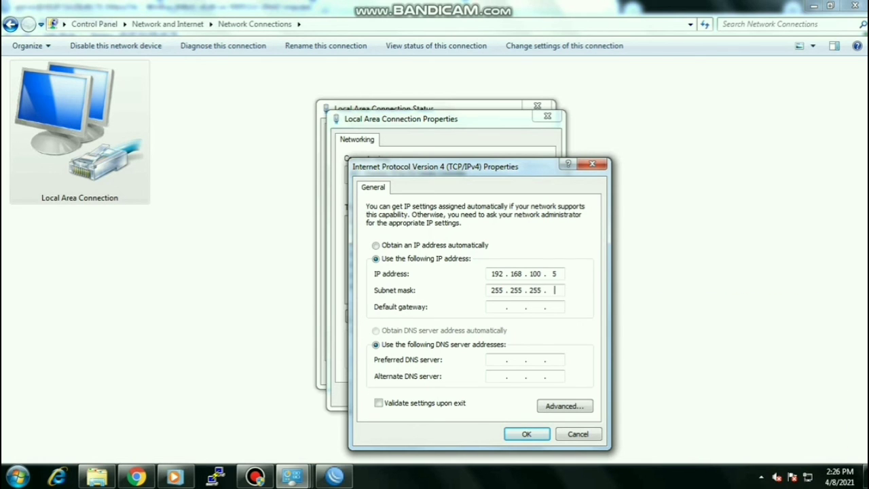
{"action": "type", "text": "8"}
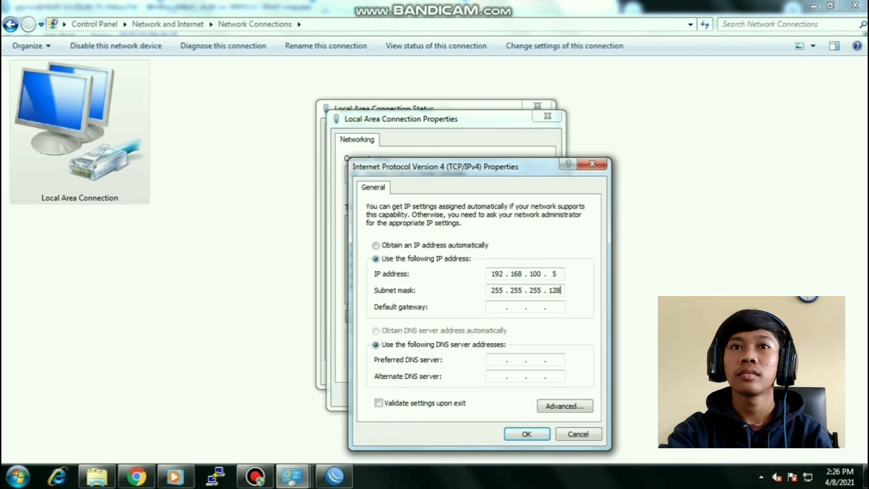
- Enter gateway 192.168.100.1 and DNS servers 8.8.8.8 and 8.8.4.4, then confirm both dialogs
{"action": "left_click", "coordinate": [497, 306]}
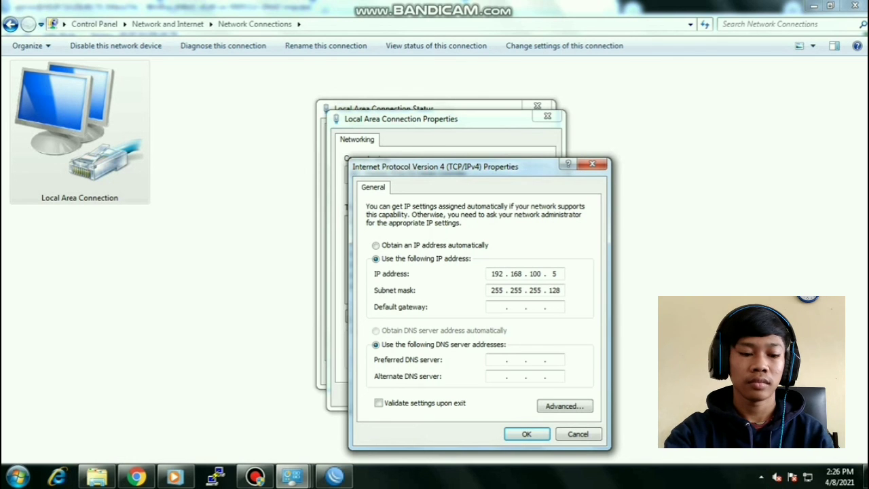
{"action": "type", "text": "192 . "}
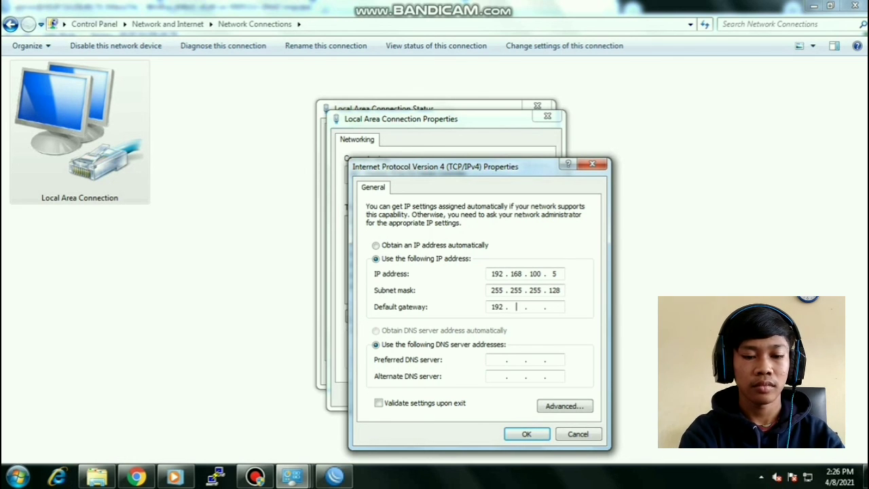
{"action": "type", "text": "168 . 10"}
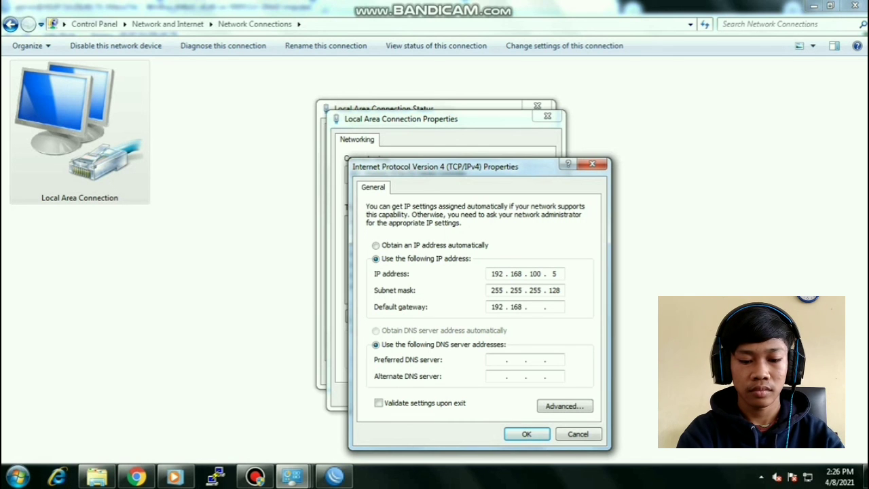
{"action": "type", "text": "0 . 1"}
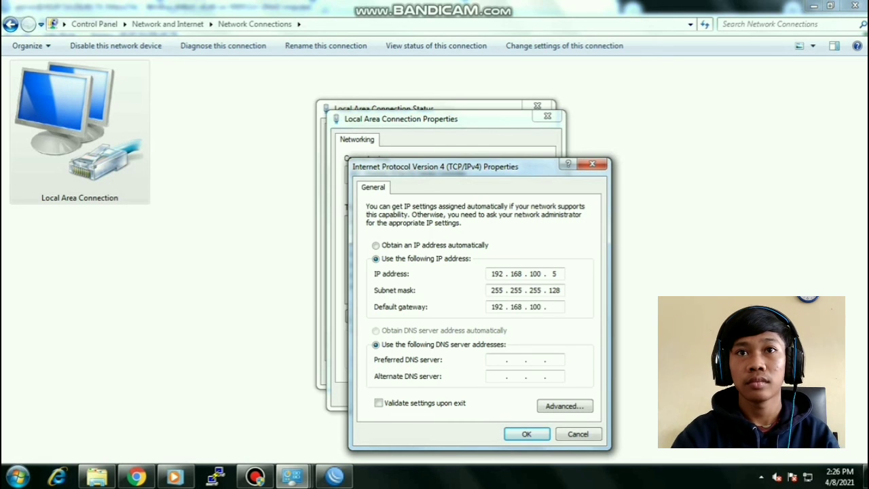
{"action": "key", "text": "Tab"}
{"action": "key", "text": "Tab"}
{"action": "type", "text": "8.8.8"}
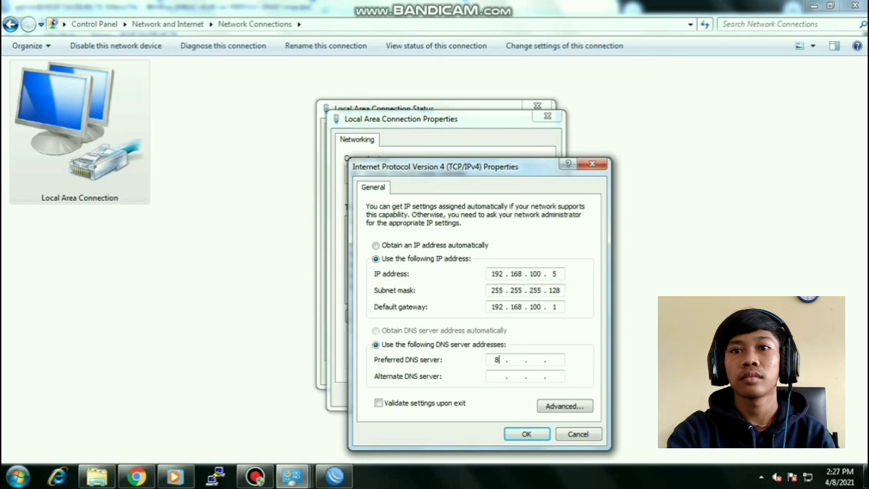
{"action": "type", "text": ".8"}
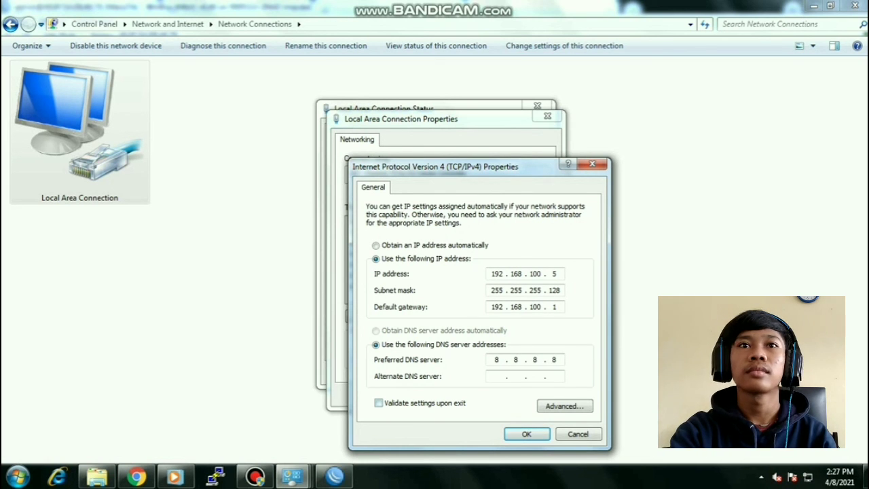
{"action": "type", "text": "8.8.4"}
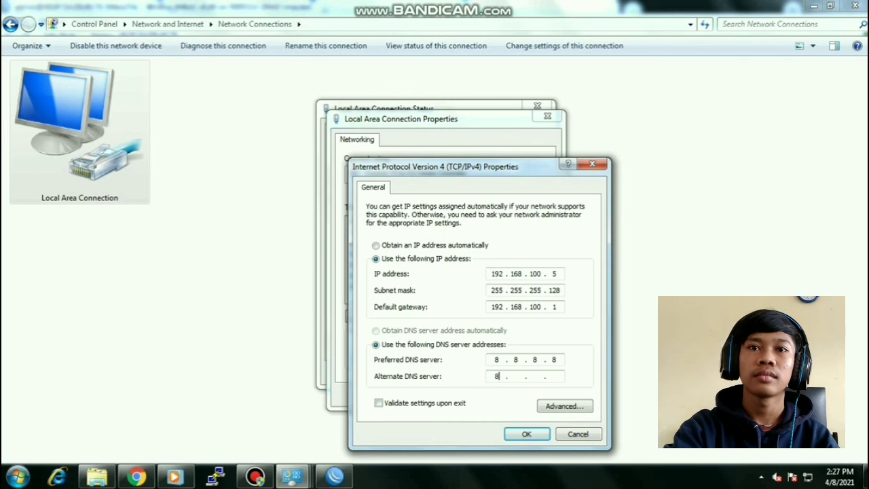
{"action": "type", "text": ".4"}
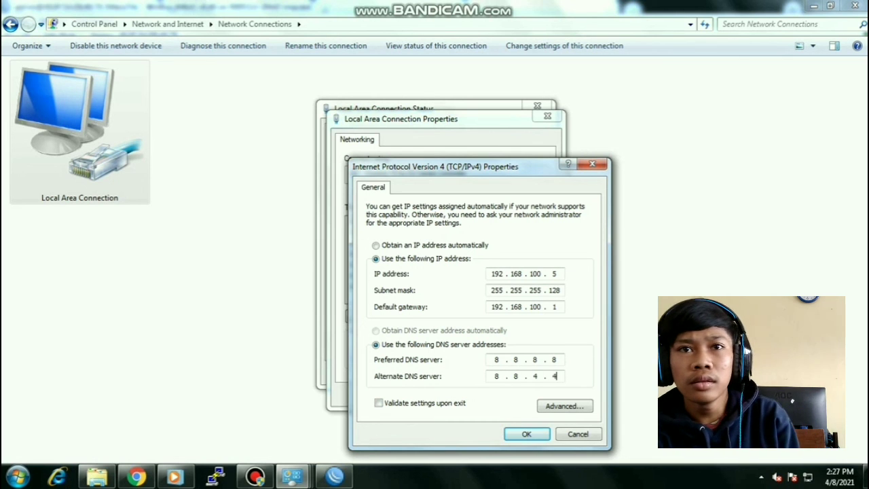
{"action": "key", "text": "Return"}
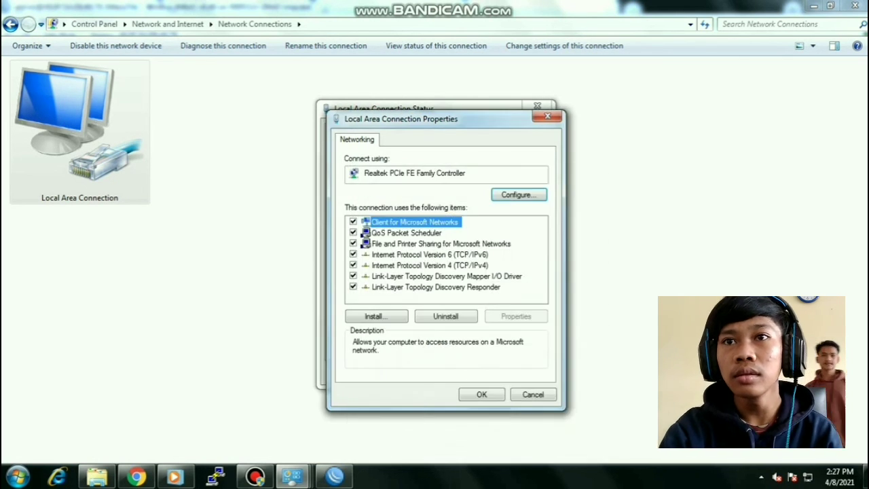
{"action": "key", "text": "Return"}
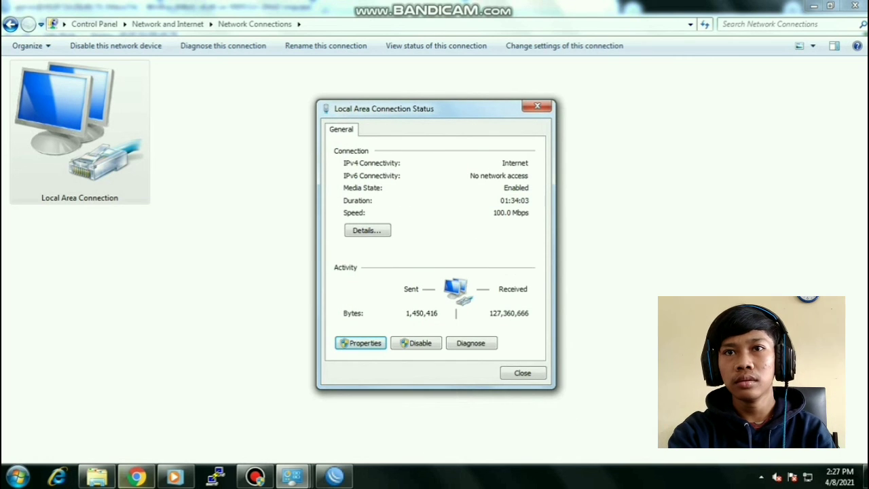
- Launch Command Prompt and ping 192.168.100.1
{"action": "left_click", "coordinate": [18, 476]}
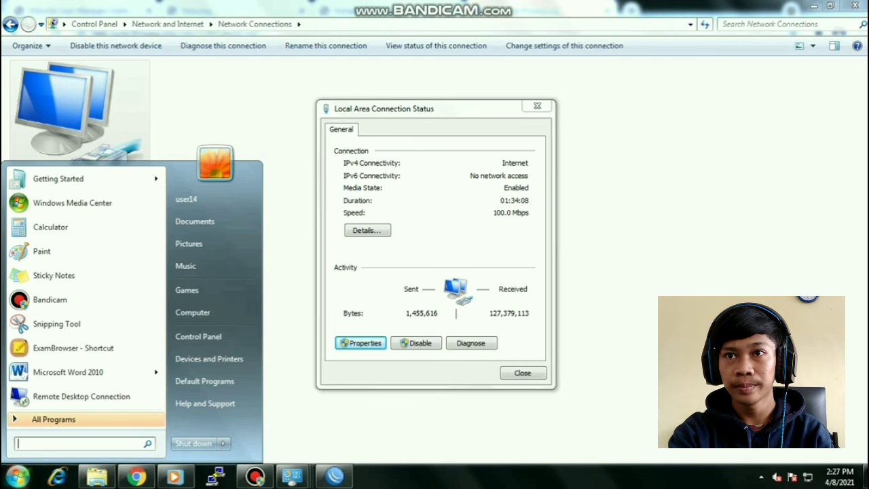
{"action": "type", "text": "cm"}
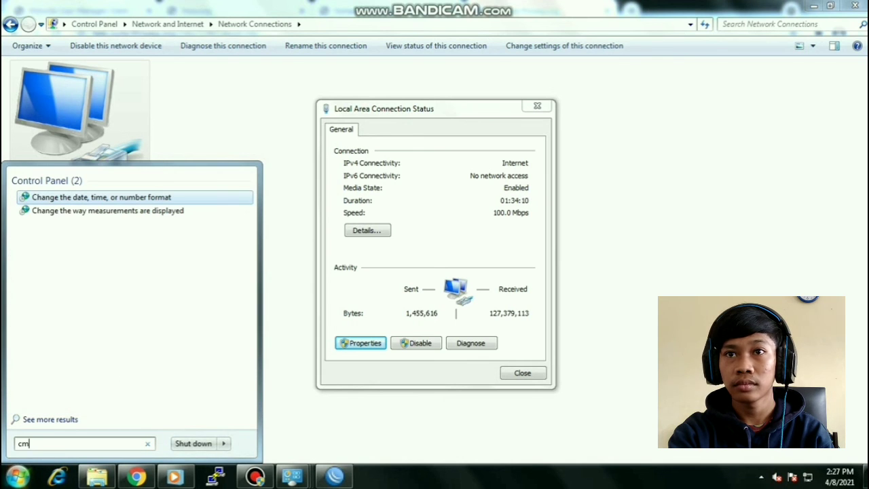
{"action": "type", "text": "d"}
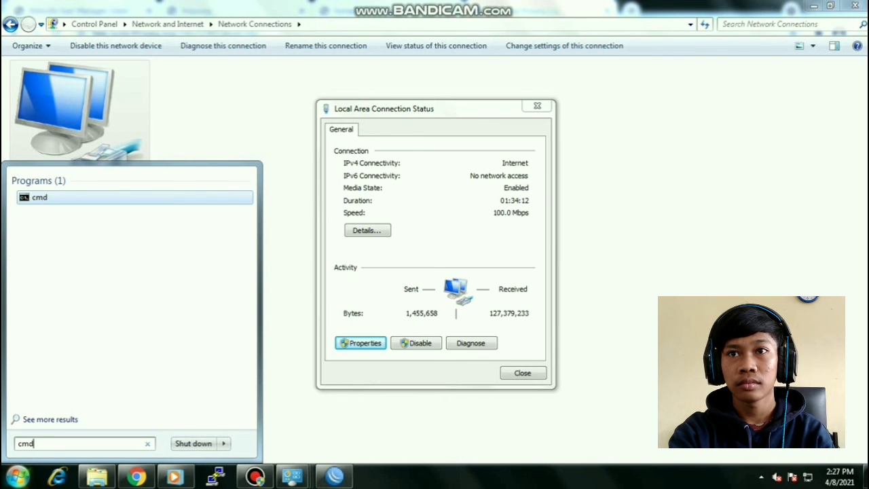
{"action": "key", "text": "Return"}
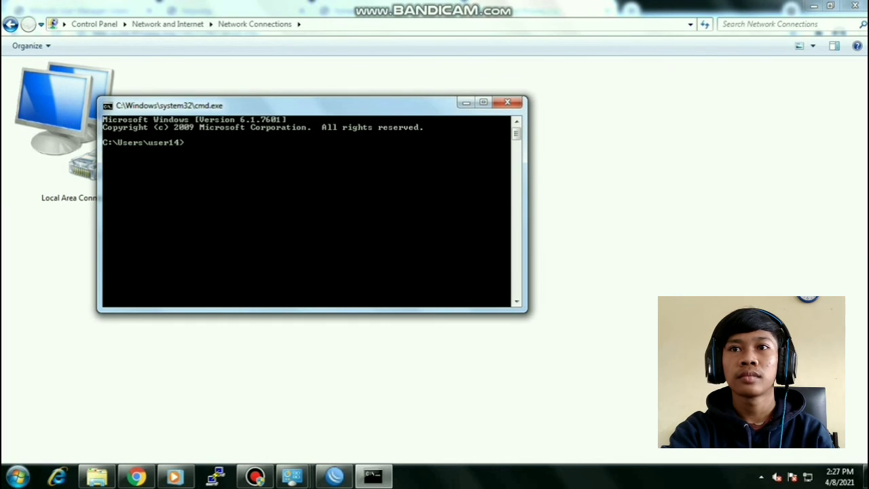
{"action": "type", "text": "ping"}
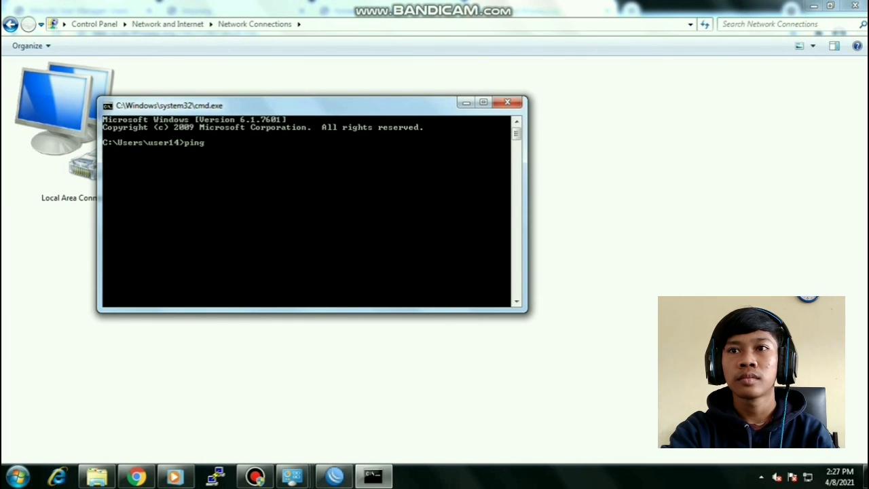
{"action": "type", "text": " 192"}
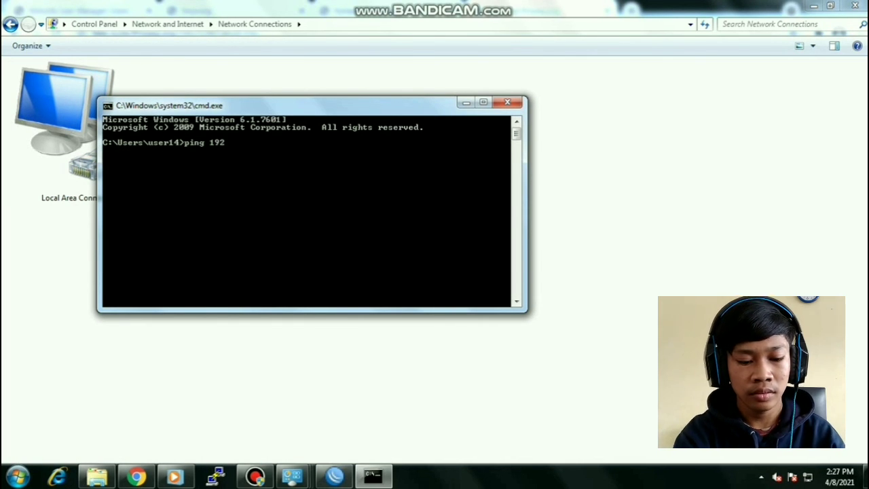
{"action": "type", "text": ".168"}
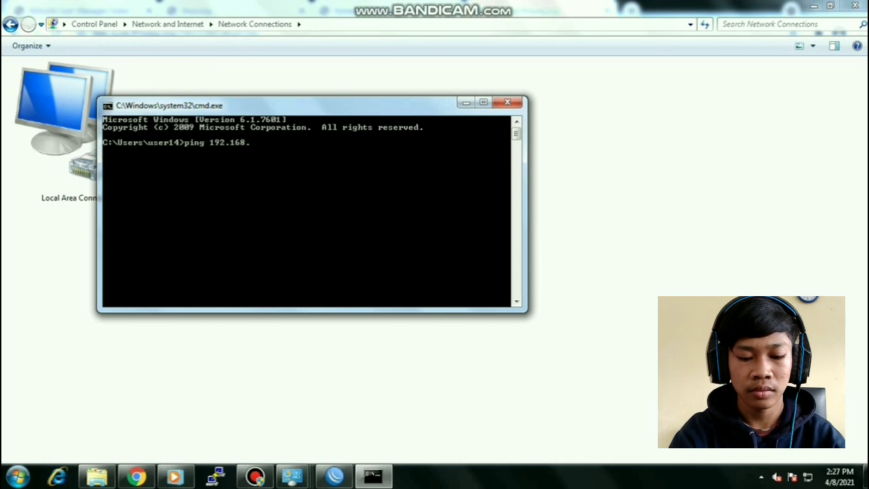
{"action": "type", "text": ".1001"}
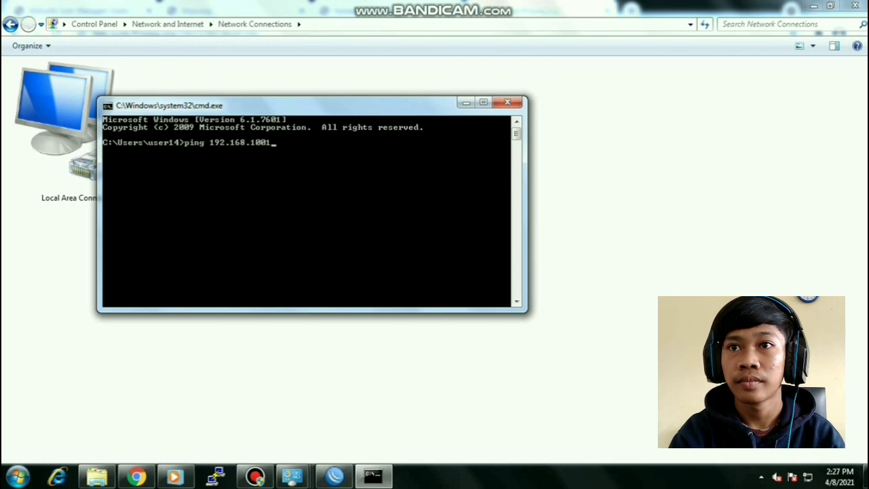
{"action": "key", "text": "BackSpace"}
{"action": "type", "text": ".1"}
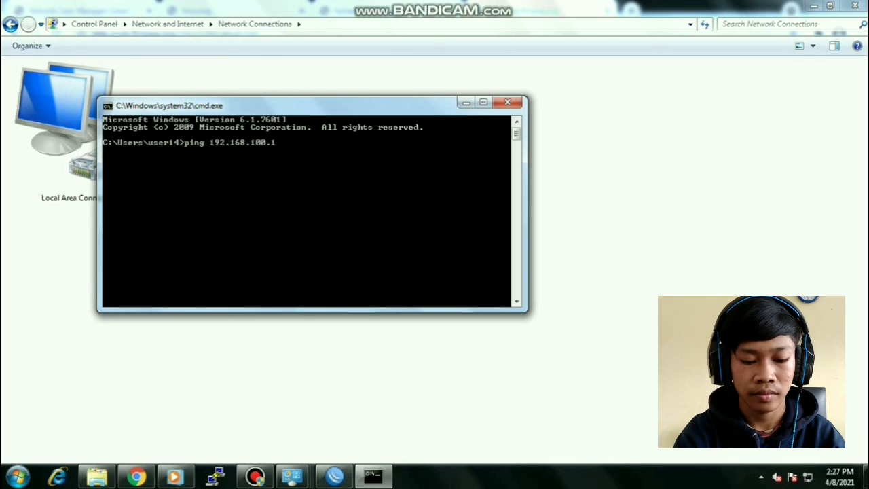
{"action": "key", "text": "Return"}
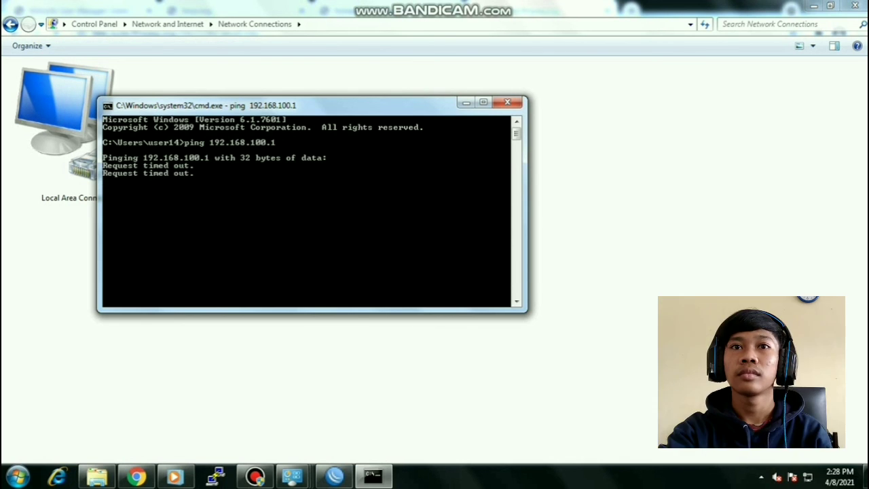
- Stop the timed-out ping and ping 192.168.200.1 instead, getting replies
{"action": "key", "text": "ctrl+c"}
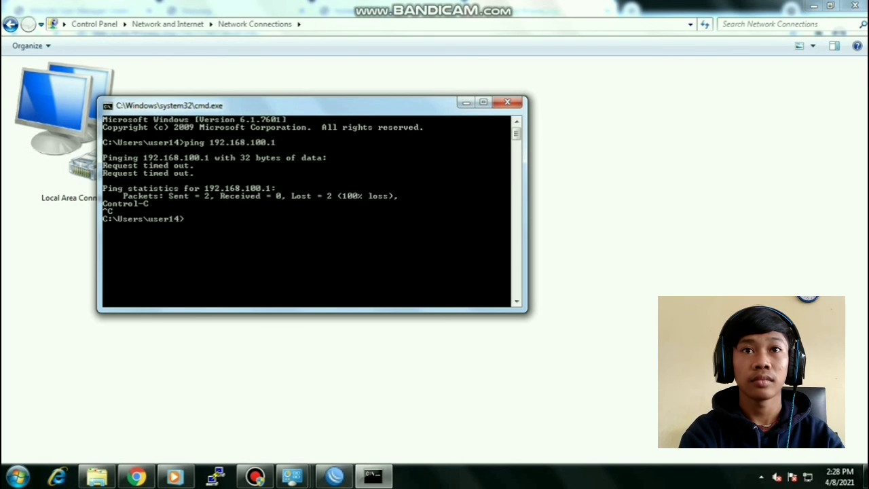
{"action": "type", "text": "pin"}
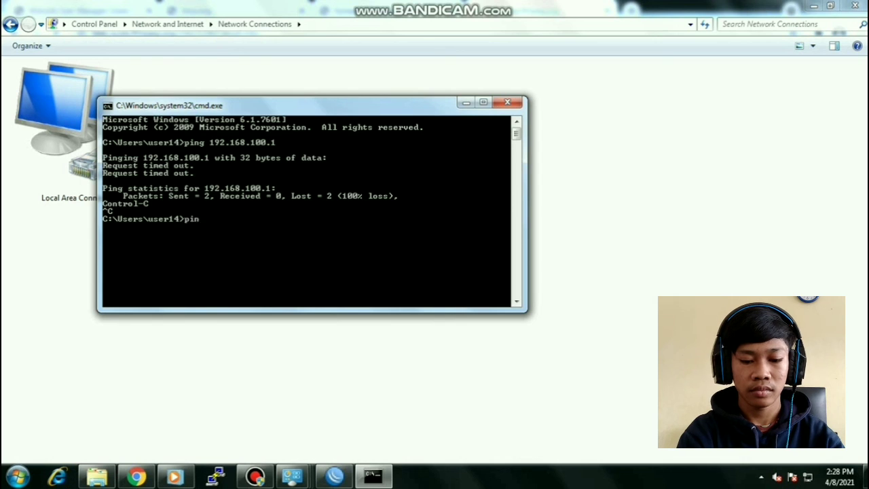
{"action": "type", "text": "g 192.168.200."}
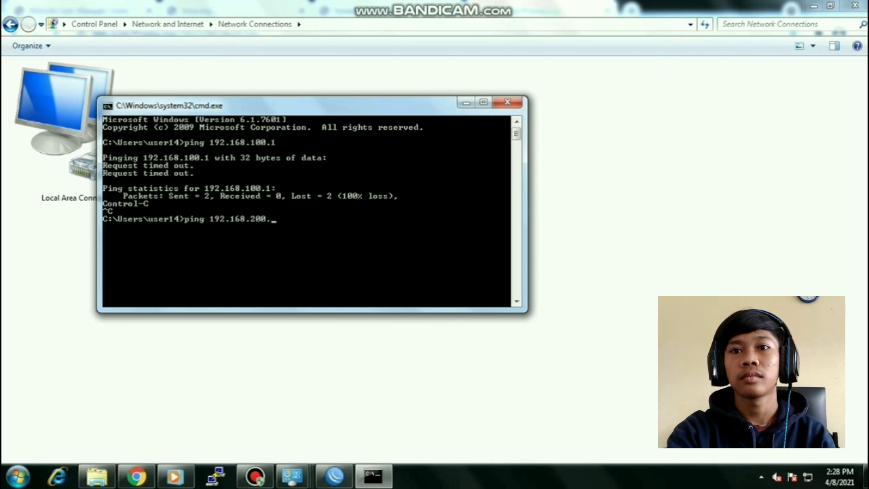
{"action": "type", "text": "1"}
{"action": "key", "text": "Return"}
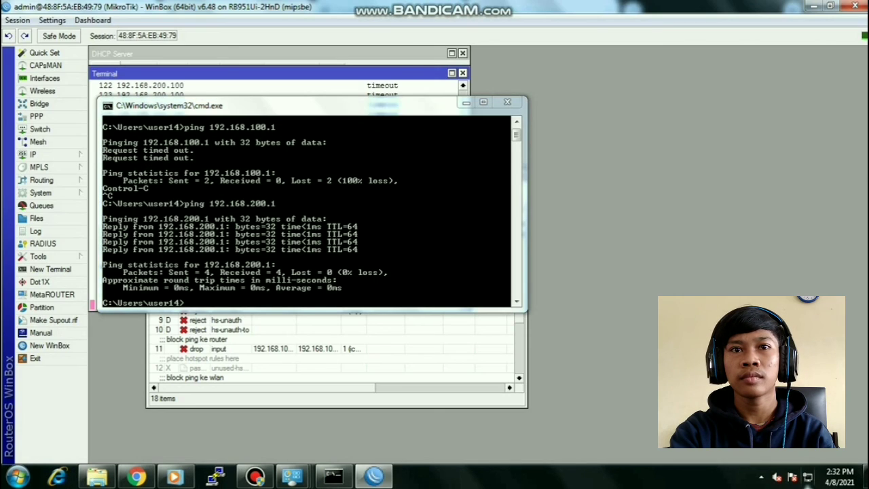
{"action": "left_click", "coordinate": [292, 476]}
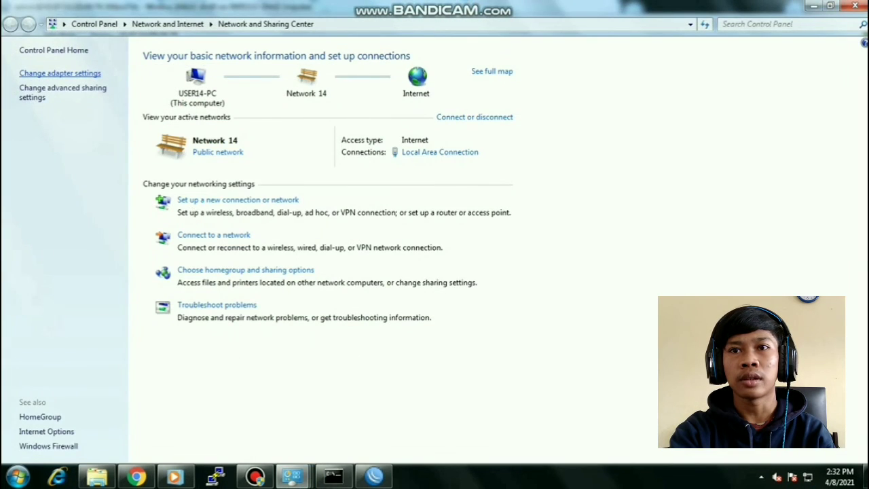
- Open the Local Area Connection's Internet Protocol Version 4 settings again
{"action": "left_click", "coordinate": [60, 73]}
{"action": "double_click", "coordinate": [80, 129]}
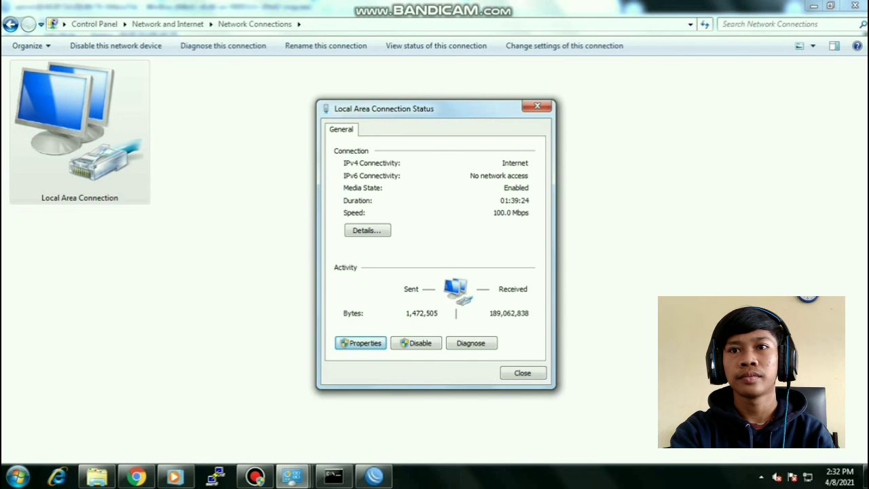
{"action": "left_click", "coordinate": [360, 342]}
{"action": "left_click", "coordinate": [407, 265]}
{"action": "left_click", "coordinate": [514, 315]}
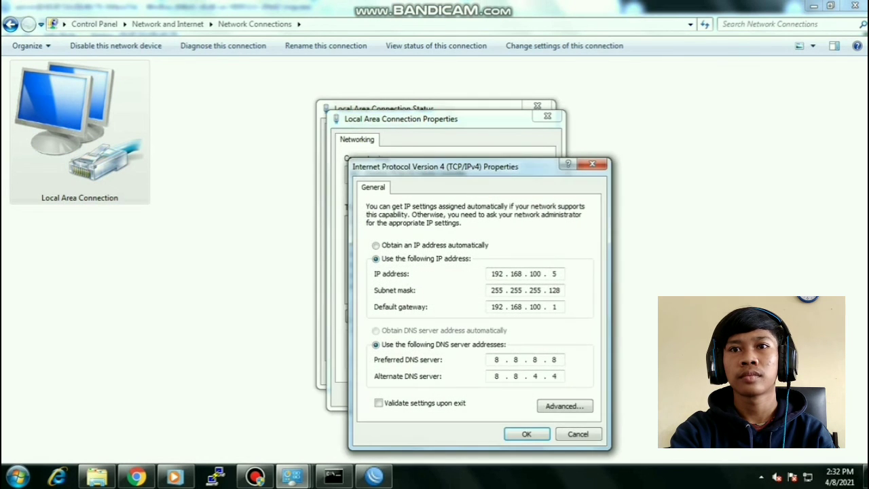
- Change the IP address's last octet to 52 (192.168.100.52) and close all connection dialogs
{"action": "key", "text": "BackSpace"}
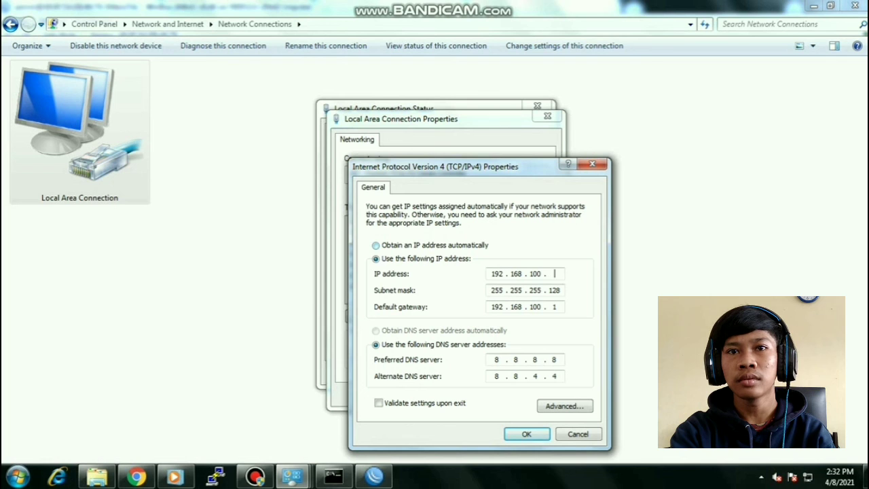
{"action": "type", "text": "52"}
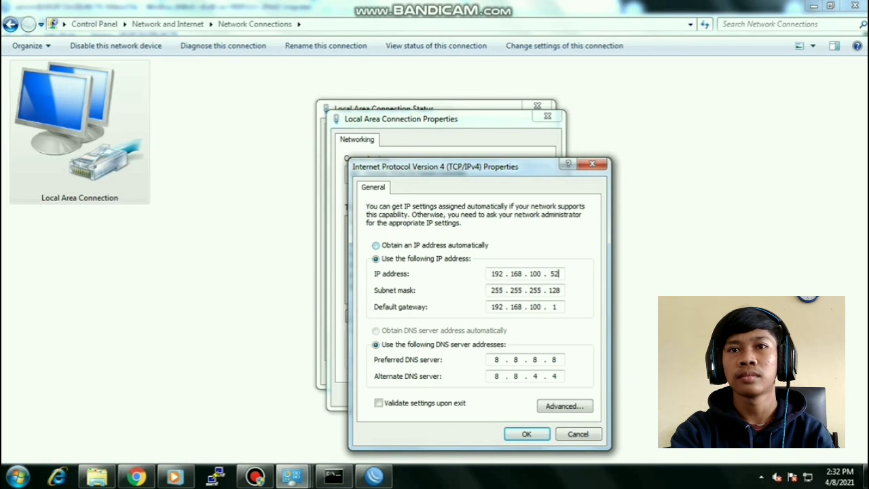
{"action": "left_click", "coordinate": [526, 434]}
{"action": "left_click", "coordinate": [481, 392]}
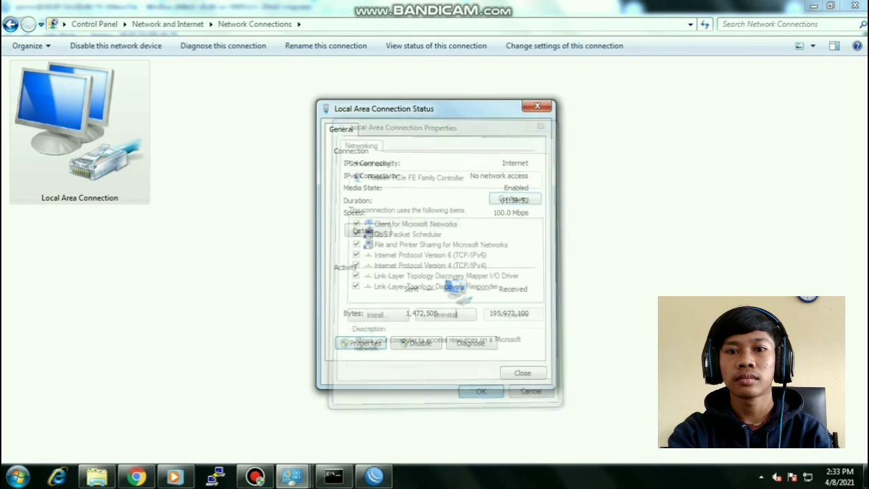
{"action": "left_click", "coordinate": [522, 373]}
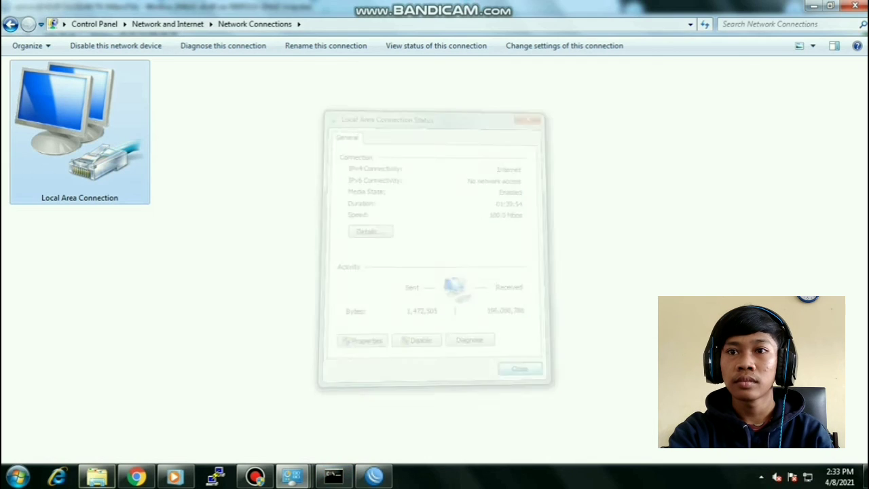
{"action": "left_click", "coordinate": [333, 476]}
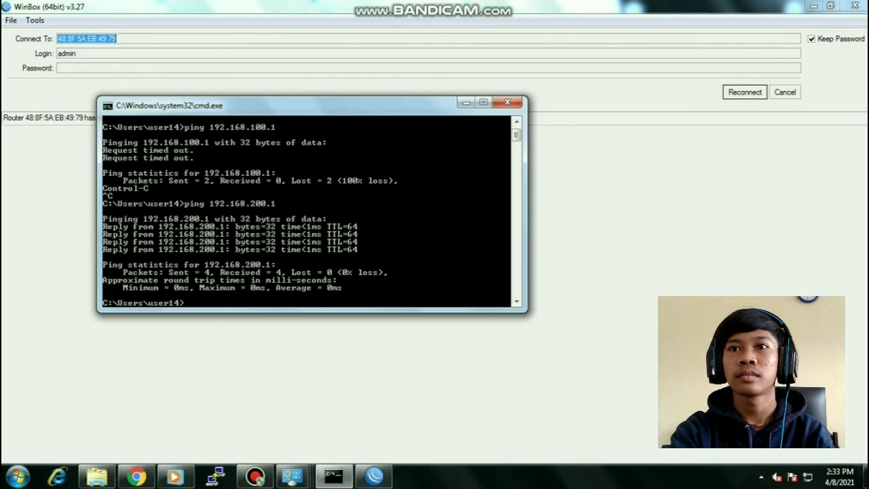
- Ping the access point at 192.168.200.100 from Command Prompt
{"action": "type", "text": "pi"}
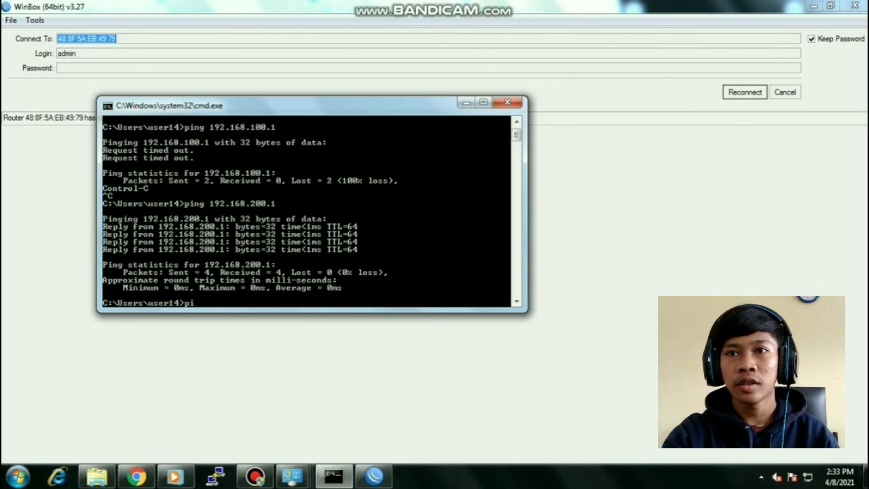
{"action": "type", "text": "ng 192.168.100"}
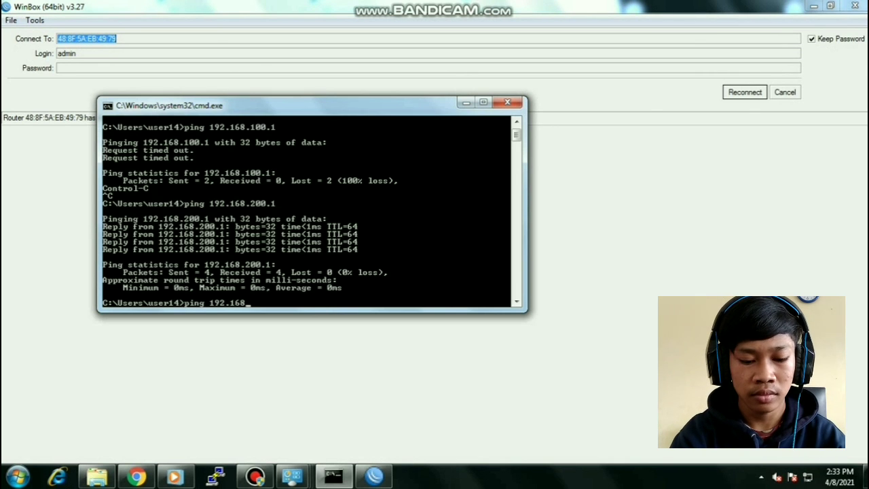
{"action": "key", "text": "BackSpace"}
{"action": "key", "text": "BackSpace"}
{"action": "key", "text": "BackSpace"}
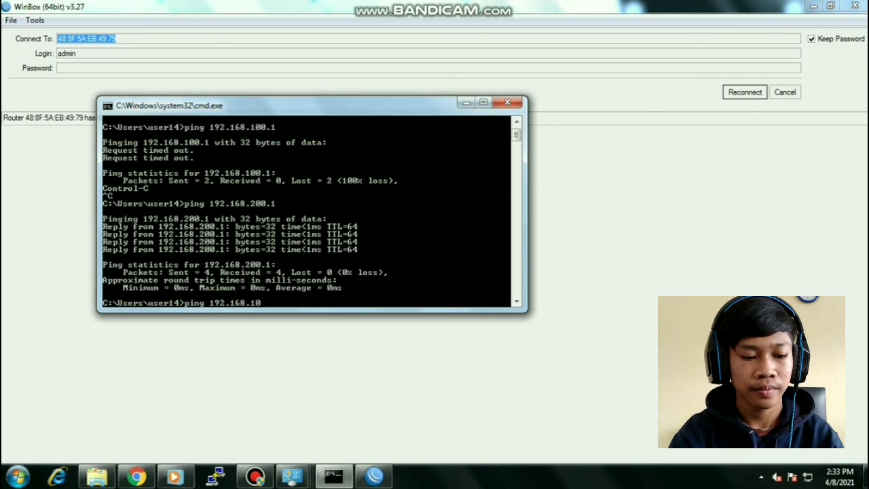
{"action": "type", "text": "200.100"}
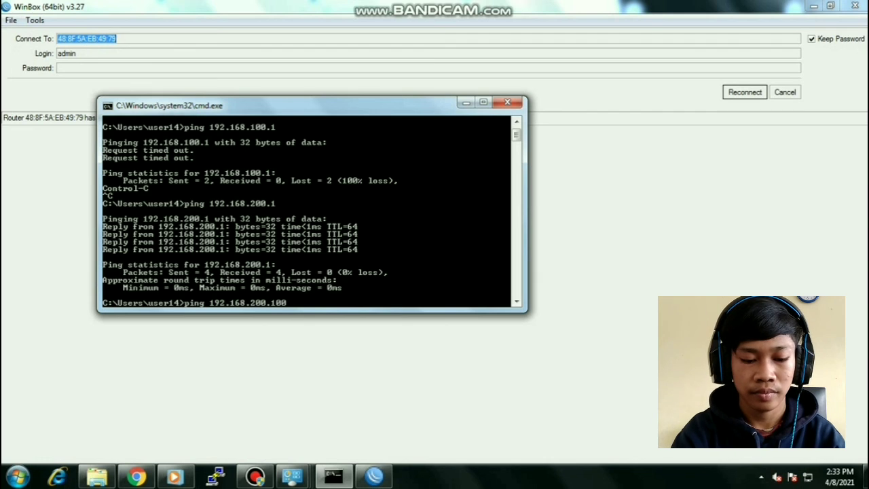
{"action": "key", "text": "Return"}
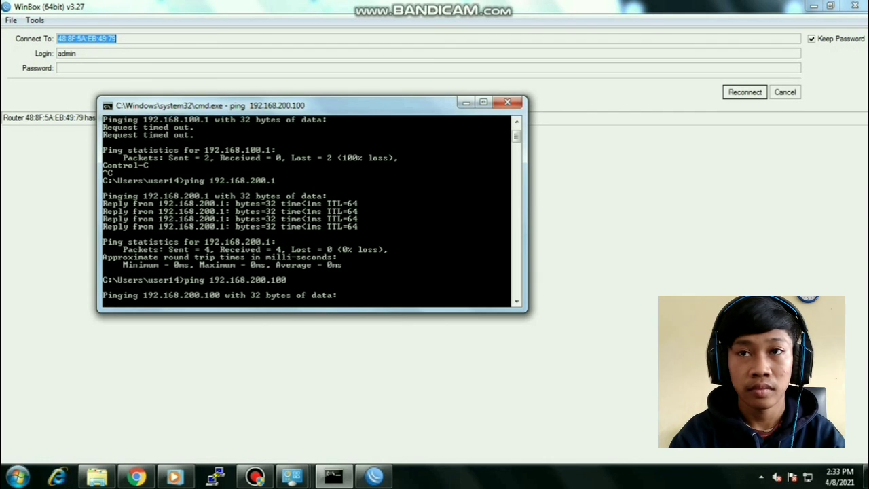